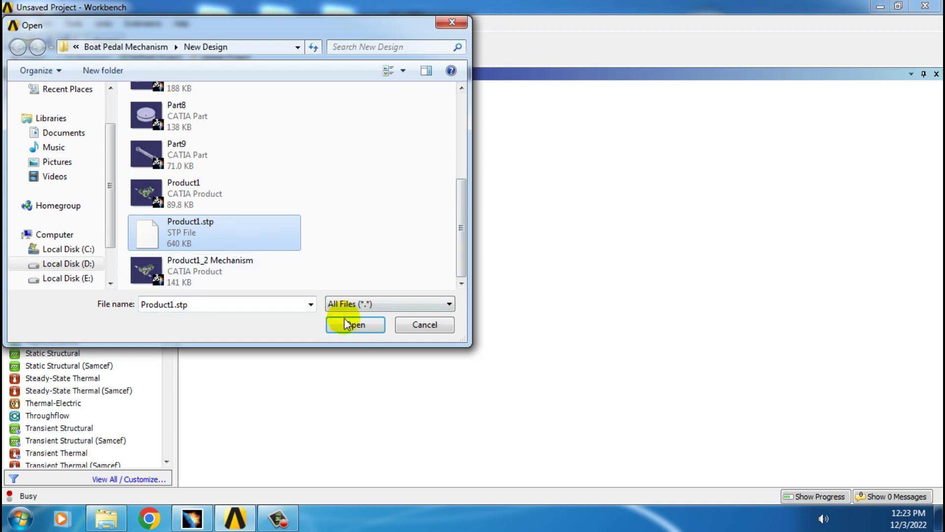
Load Product1.stp as the Rigid Dynamics geometry and open the model to view the whole pedal mechanism
click(355, 324)
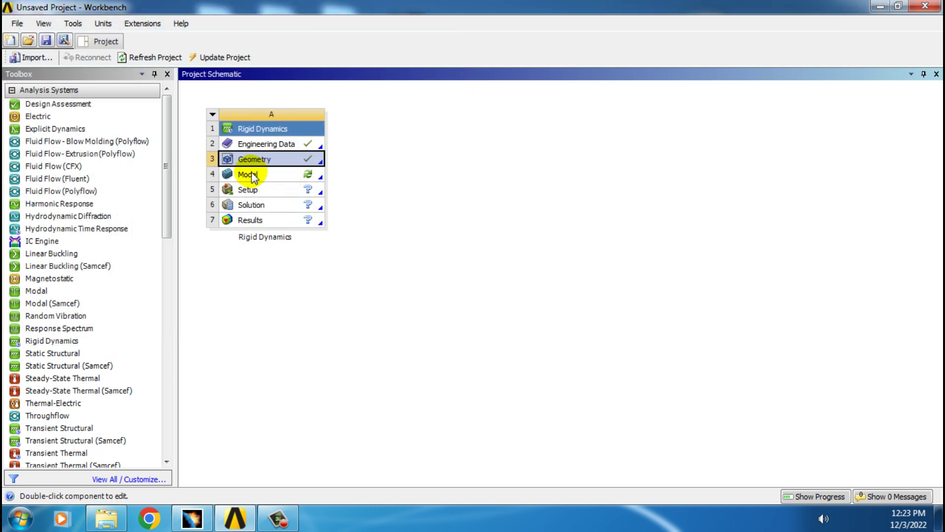
double_click(251, 174)
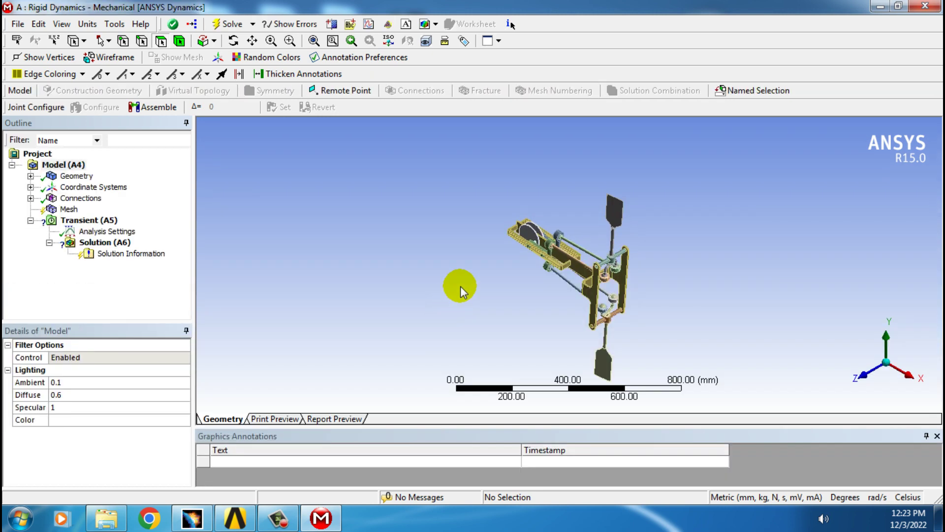
middle_drag(459, 286, 360, 331)
scroll(371, 323, up, 3)
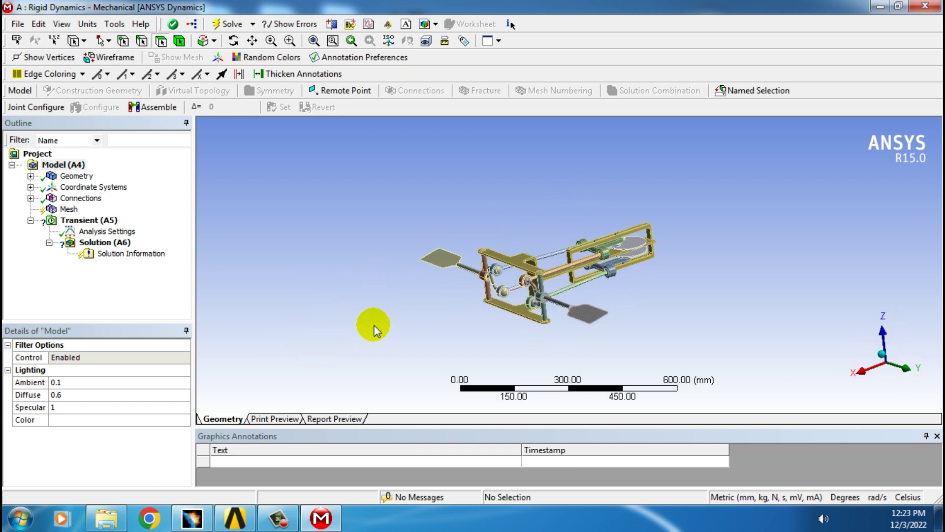
scroll(375, 327, up, 1)
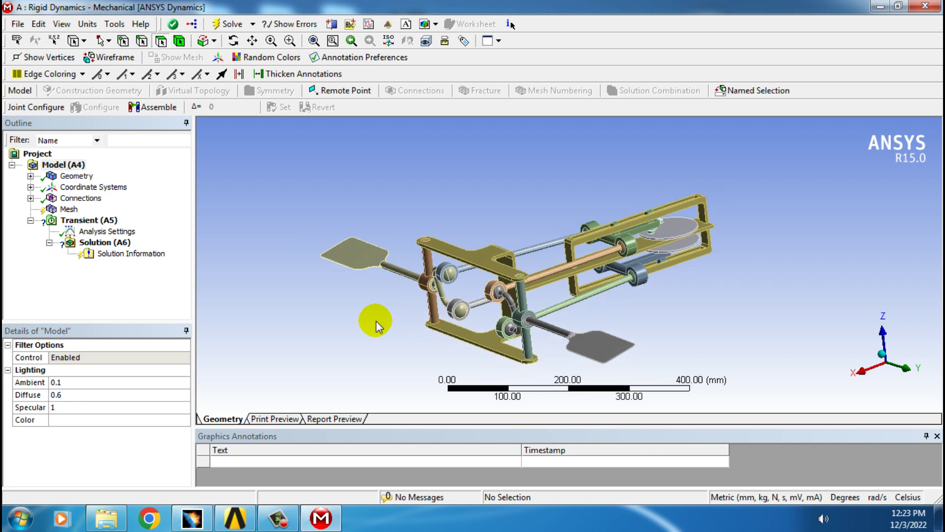
middle_drag(376, 321, 351, 274)
scroll(332, 278, up, 2)
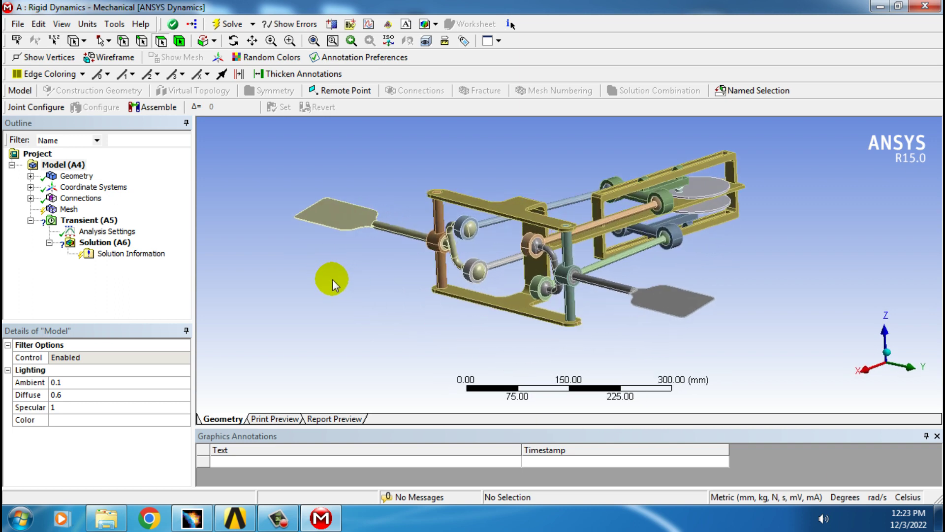
Delete the Contacts group from the model's Connections
click(30, 198)
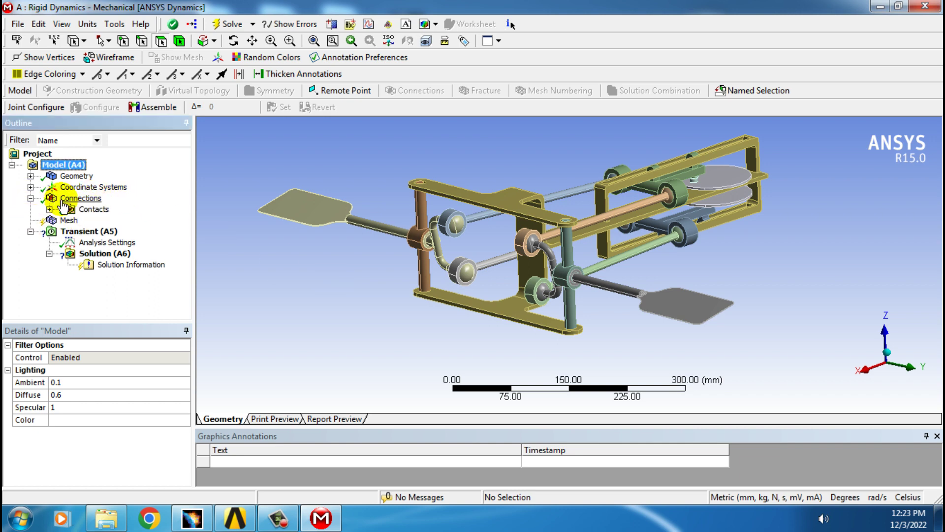
click(89, 211)
right_click(91, 211)
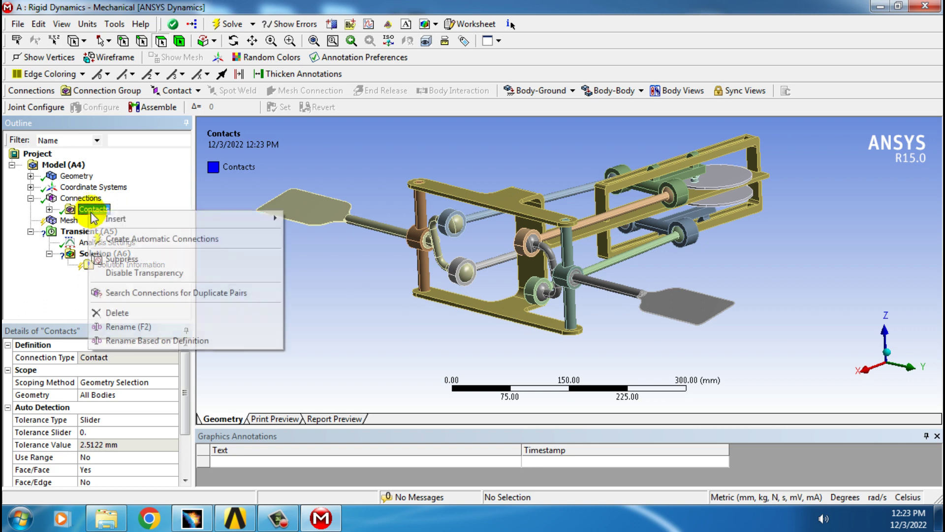
click(115, 314)
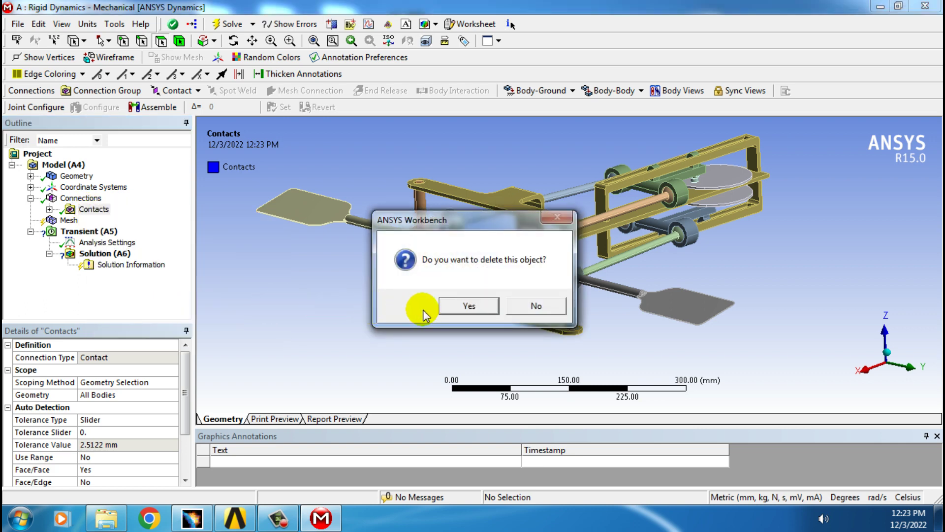
click(454, 310)
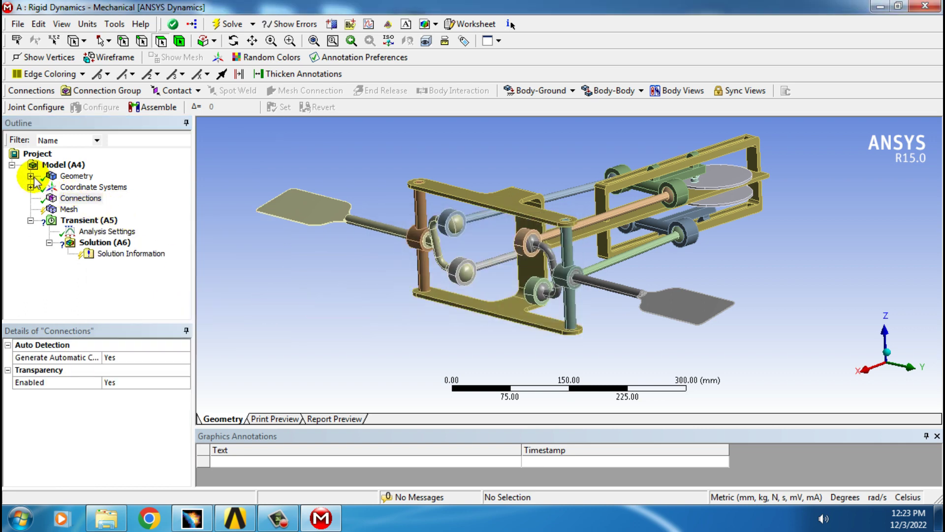
List the bodies under Geometry and highlight the four part11 rods together in the model
click(71, 176)
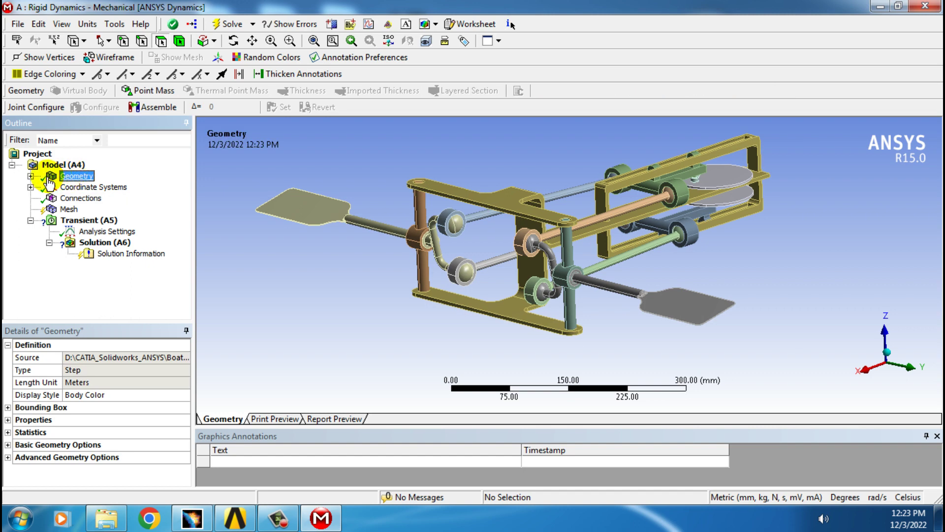
click(31, 176)
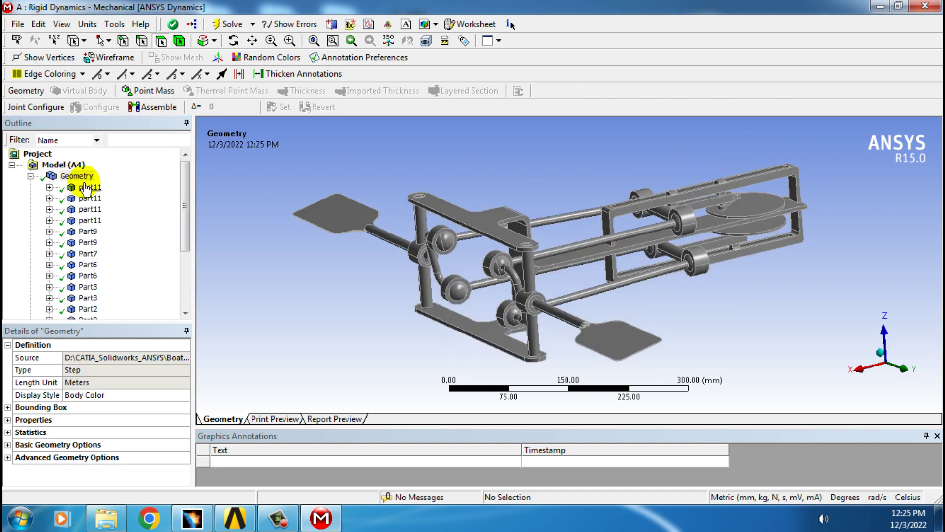
click(89, 187)
ctrl+click(91, 199)
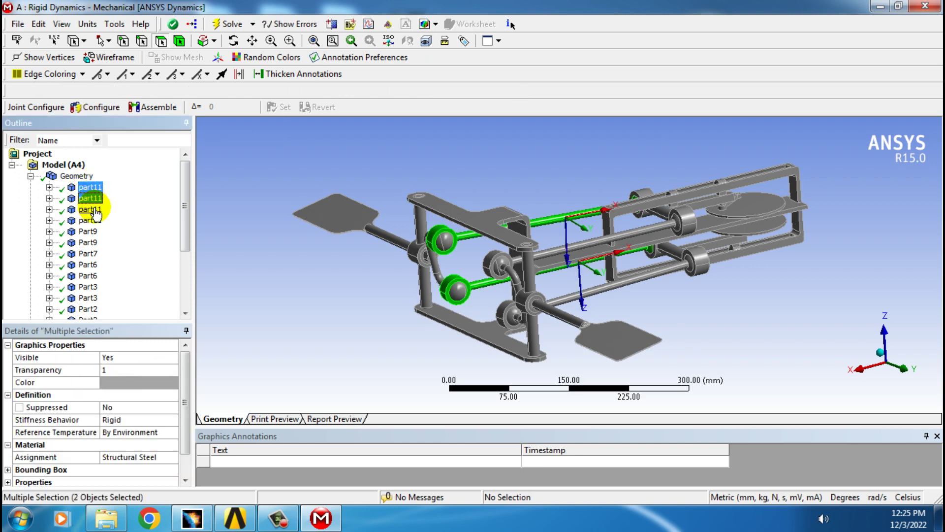
ctrl+click(90, 209)
ctrl+click(91, 220)
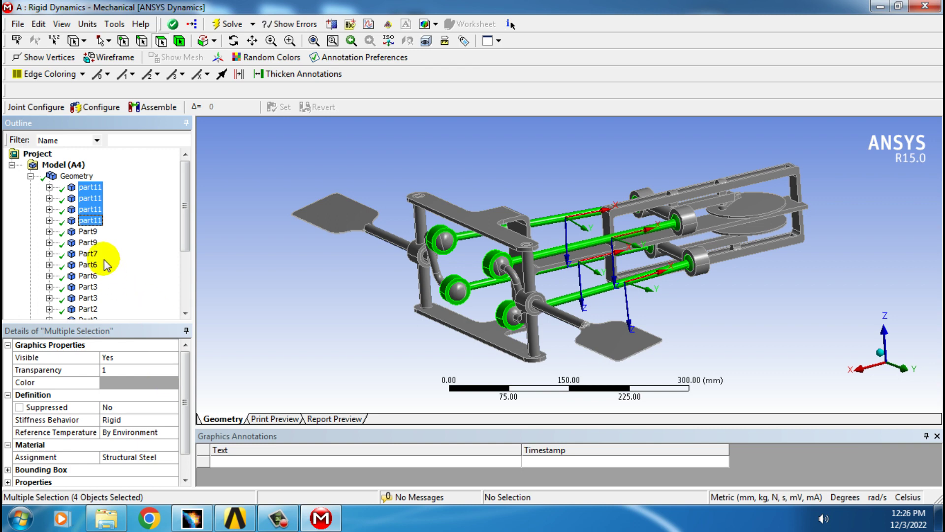
Try to change the display color of the two Part9 bodies to green
click(88, 232)
ctrl+click(93, 244)
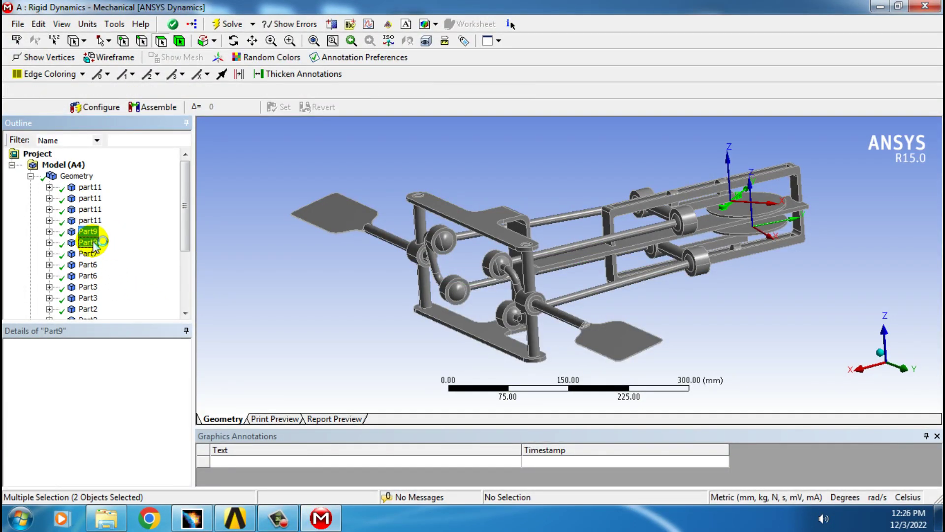
right_click(95, 247)
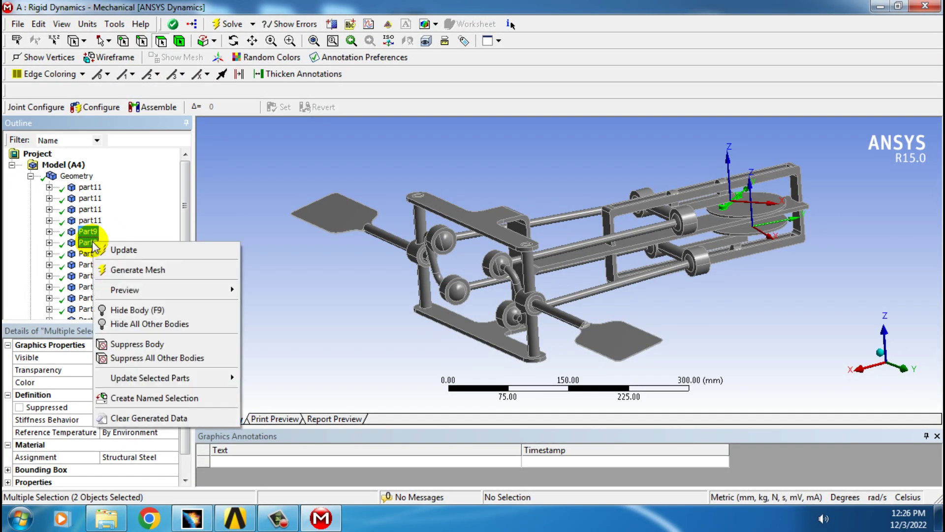
click(126, 211)
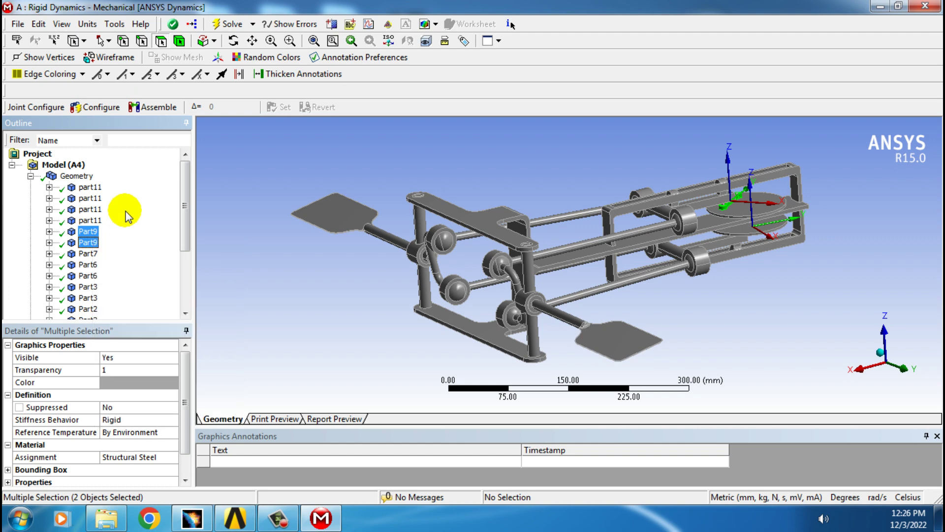
click(172, 383)
click(173, 383)
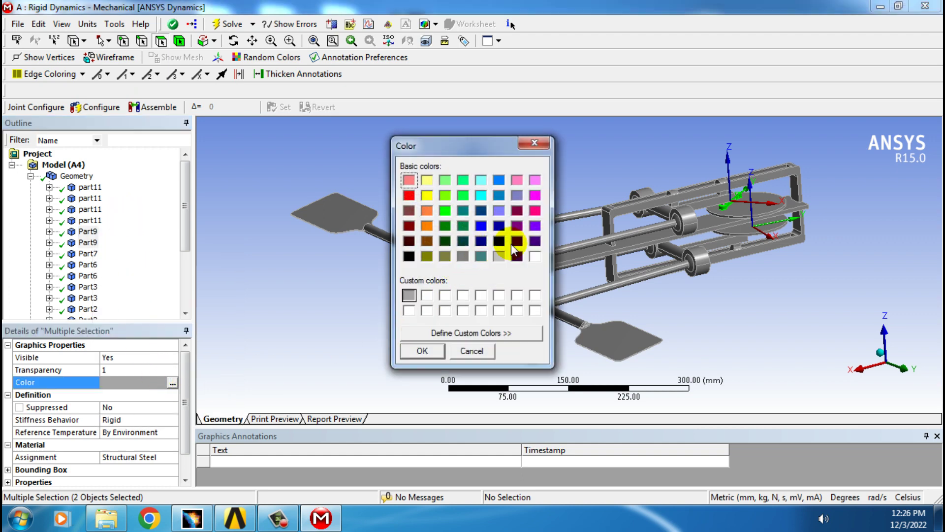
click(447, 210)
click(424, 351)
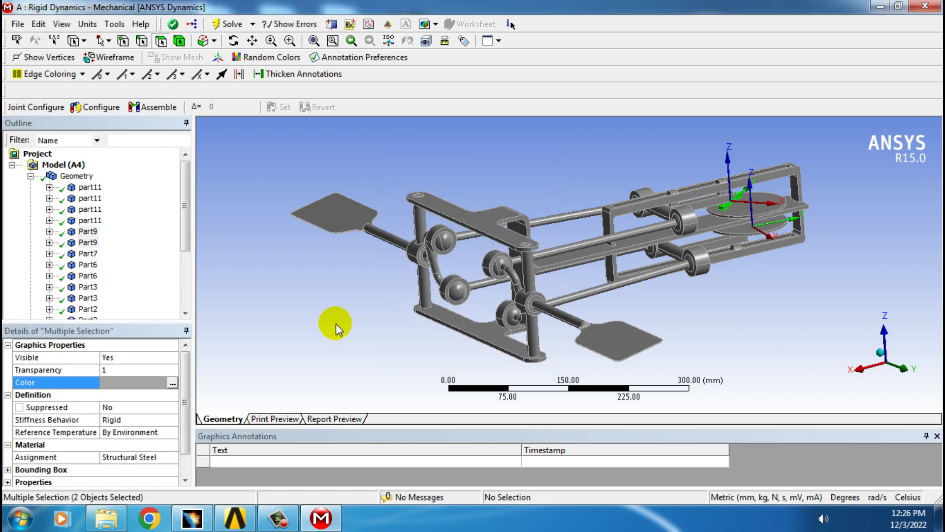
Change the display color of Part7, the double disc at the rear of the frame, to red
click(88, 253)
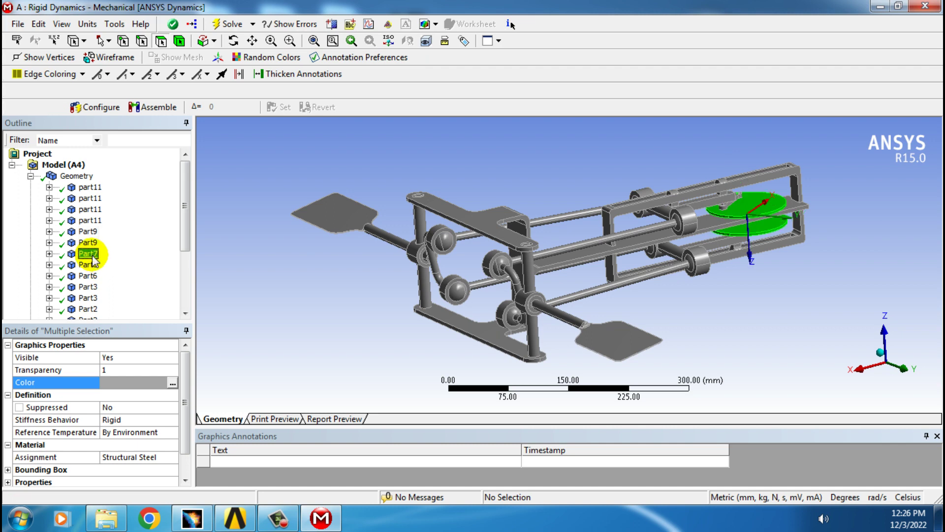
click(89, 265)
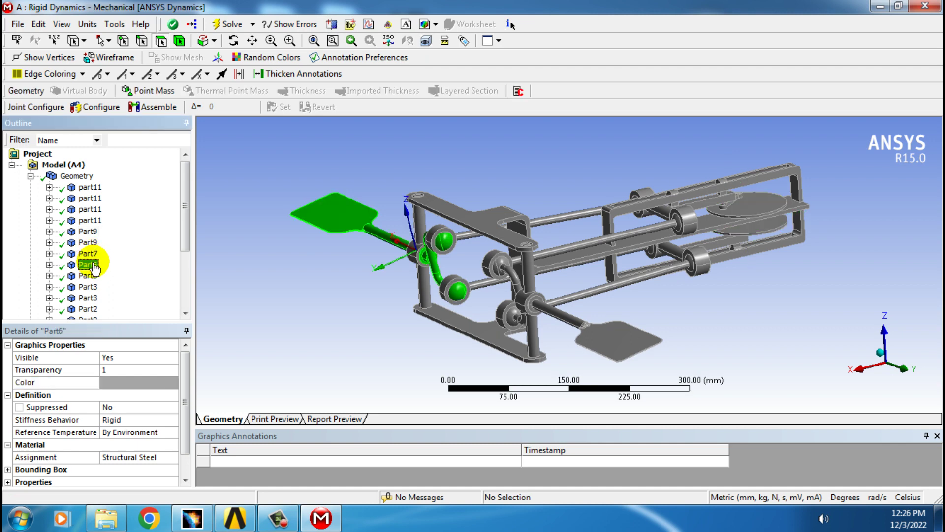
click(88, 253)
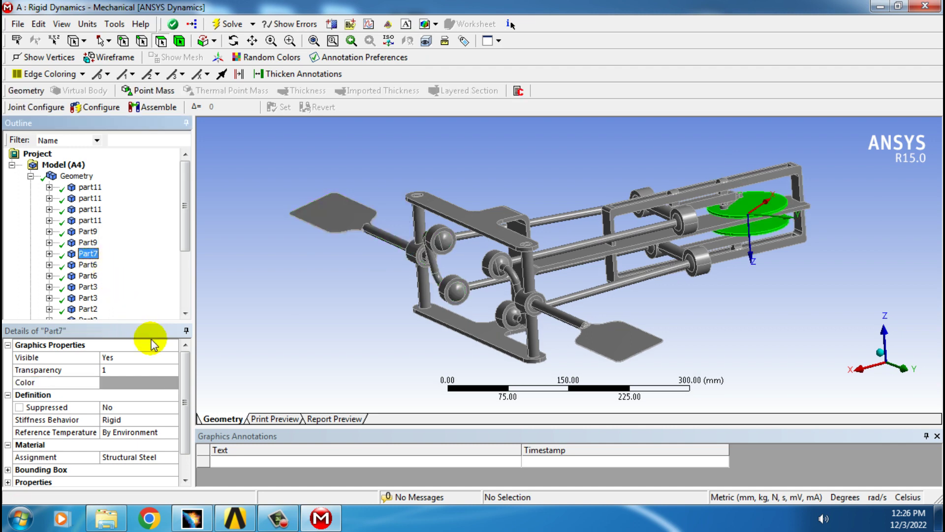
click(167, 382)
click(173, 383)
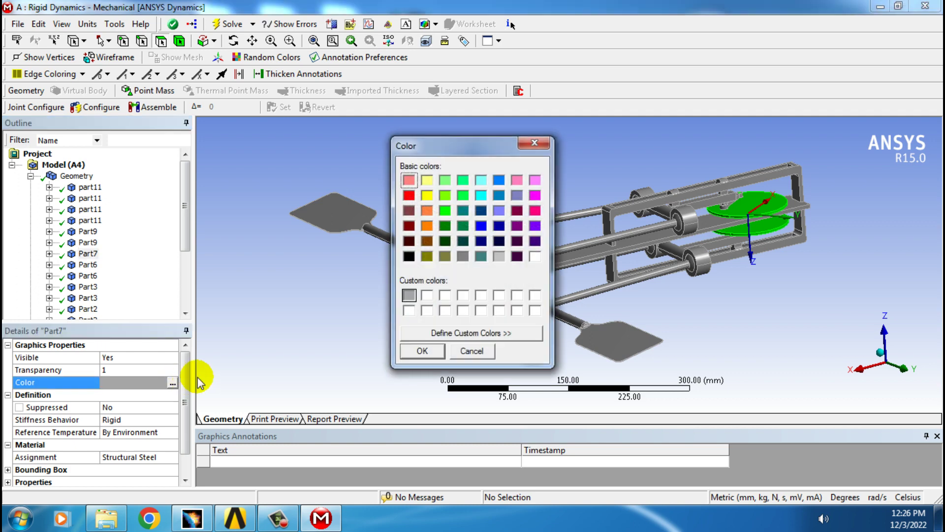
click(409, 195)
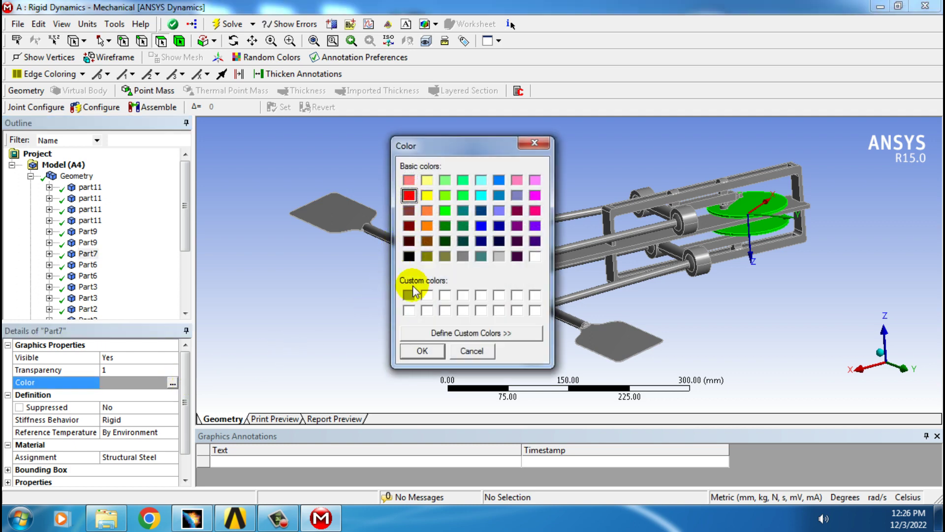
click(422, 350)
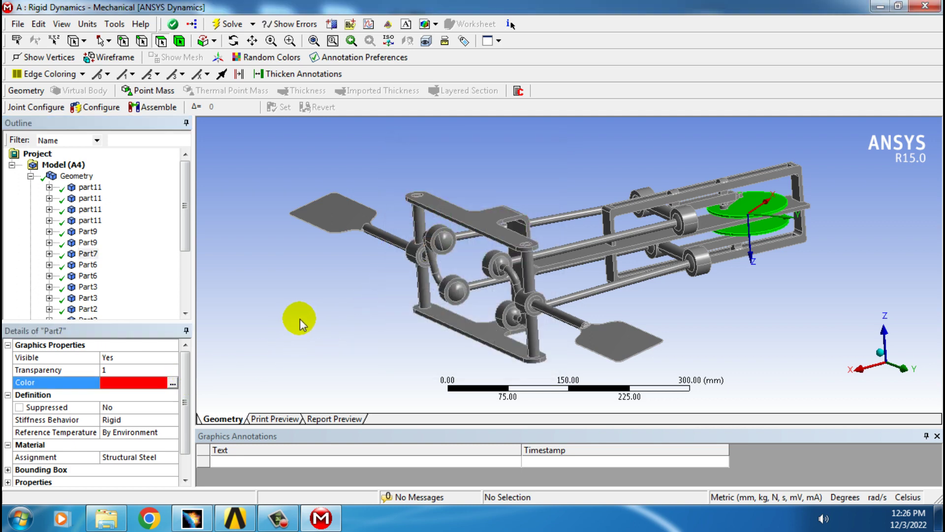
Change the display color of both Part6 paddle bodies to yellow
click(88, 265)
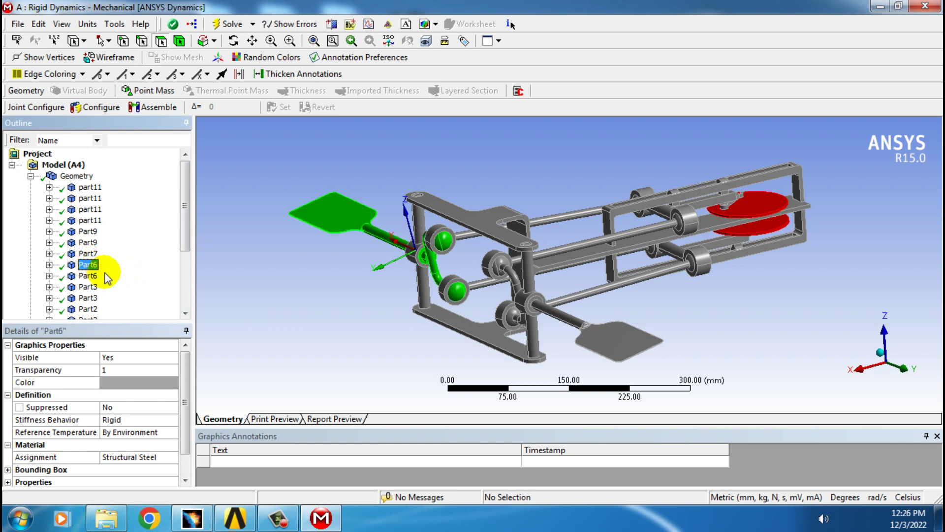
ctrl+click(93, 277)
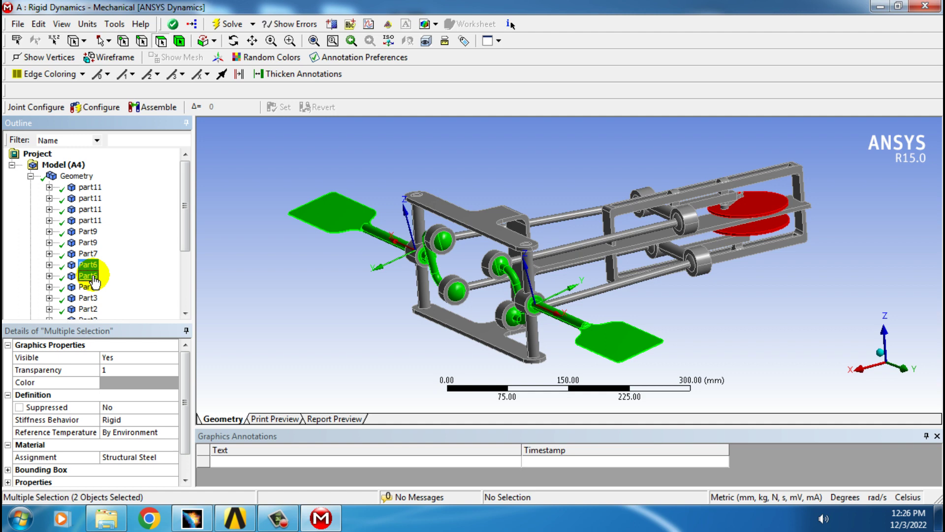
right_click(92, 277)
key(Escape)
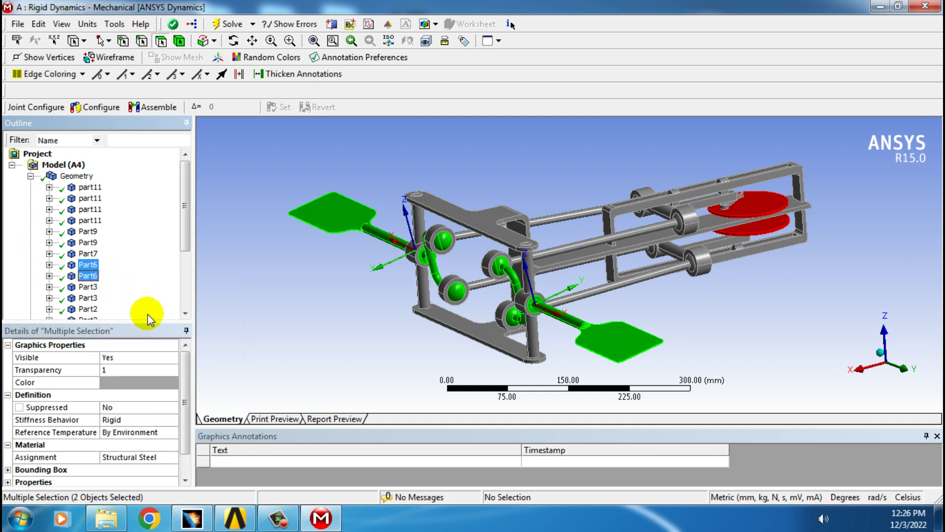
click(173, 382)
click(172, 383)
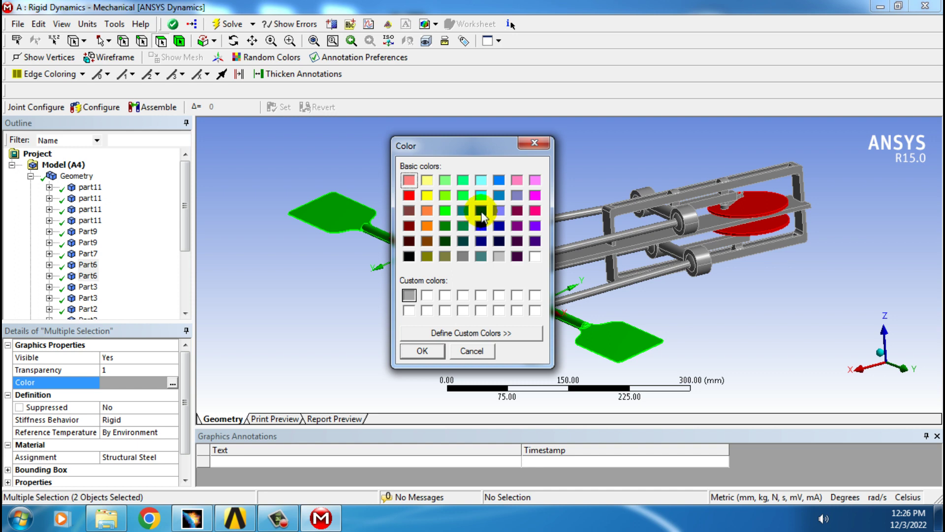
click(426, 196)
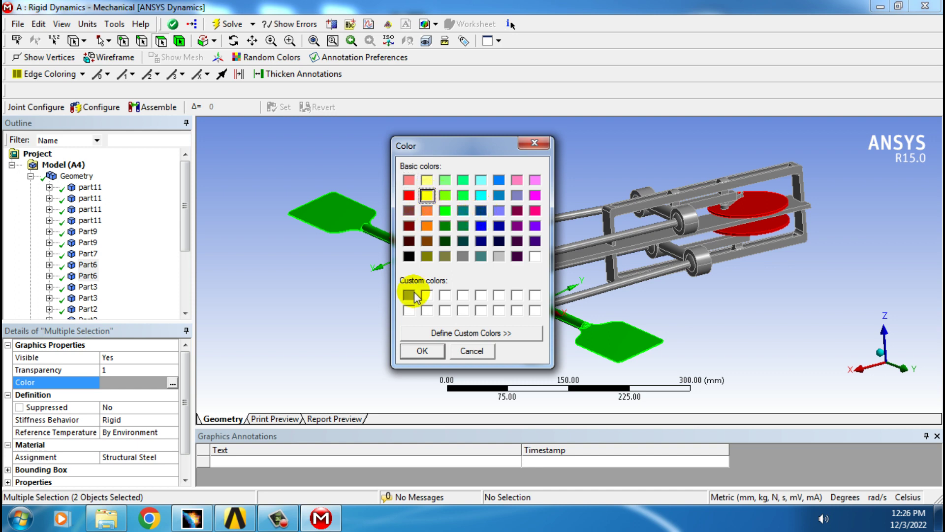
click(422, 350)
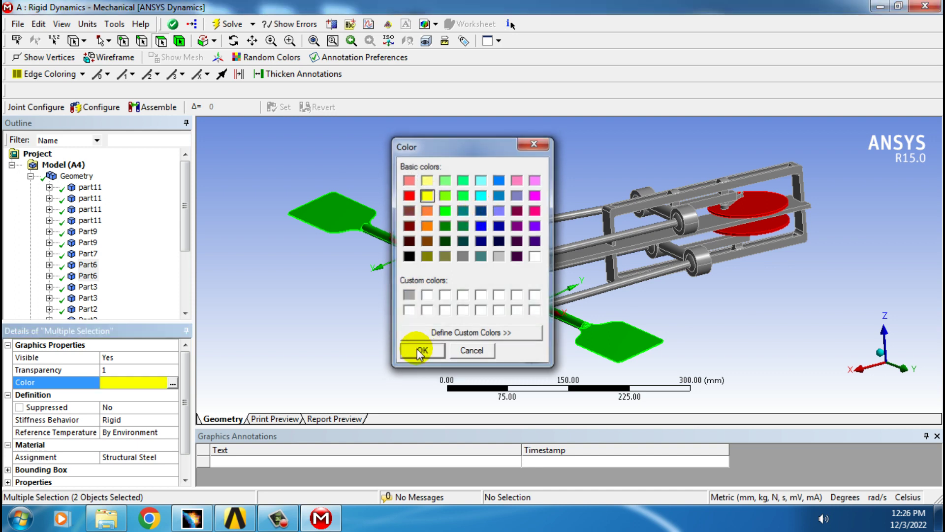
Change the display color of both Part3 slider bodies to cyan
click(90, 287)
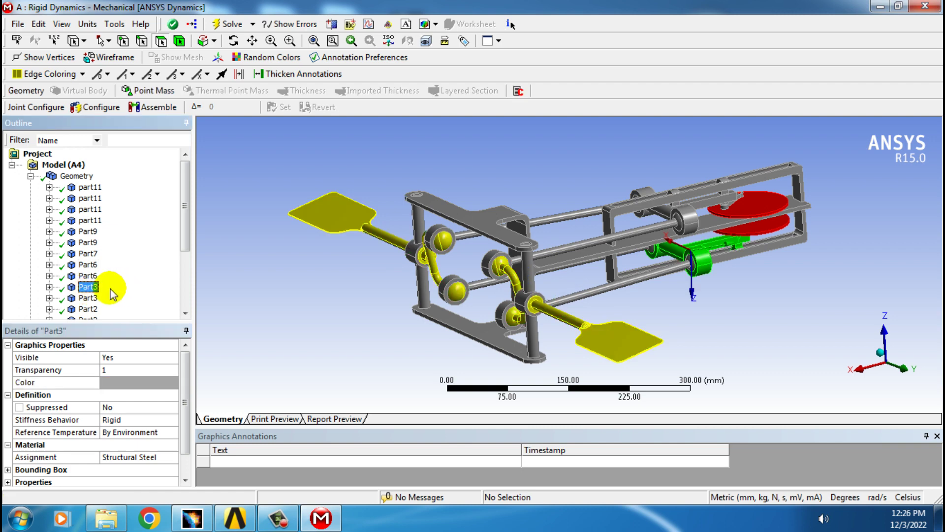
ctrl+click(88, 298)
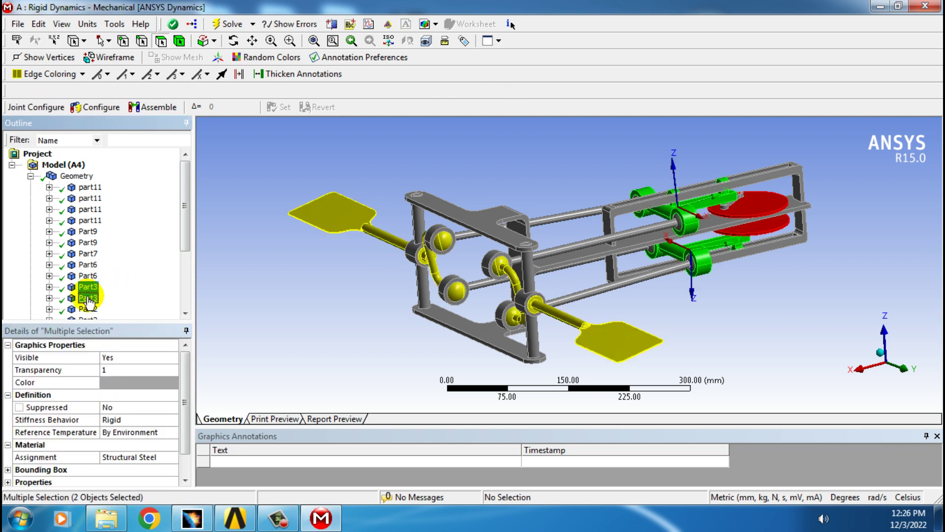
click(174, 386)
click(172, 383)
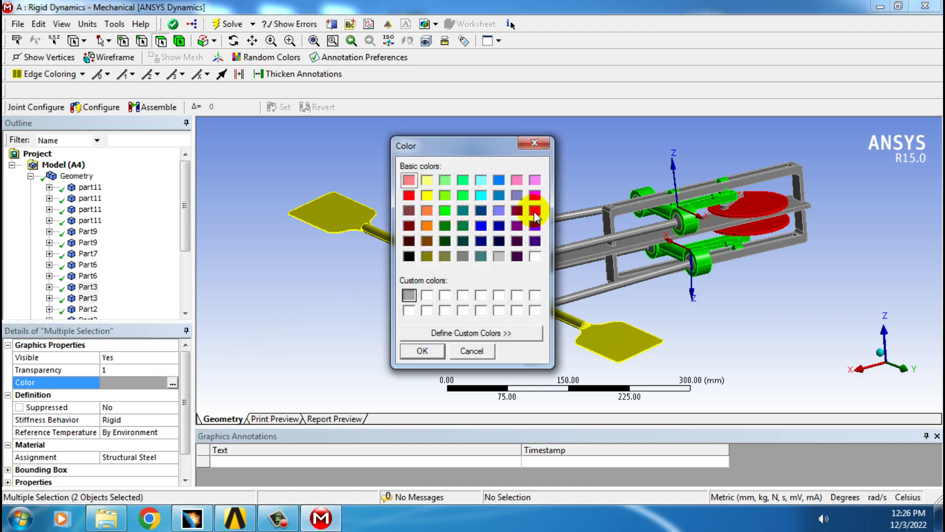
click(453, 241)
click(480, 195)
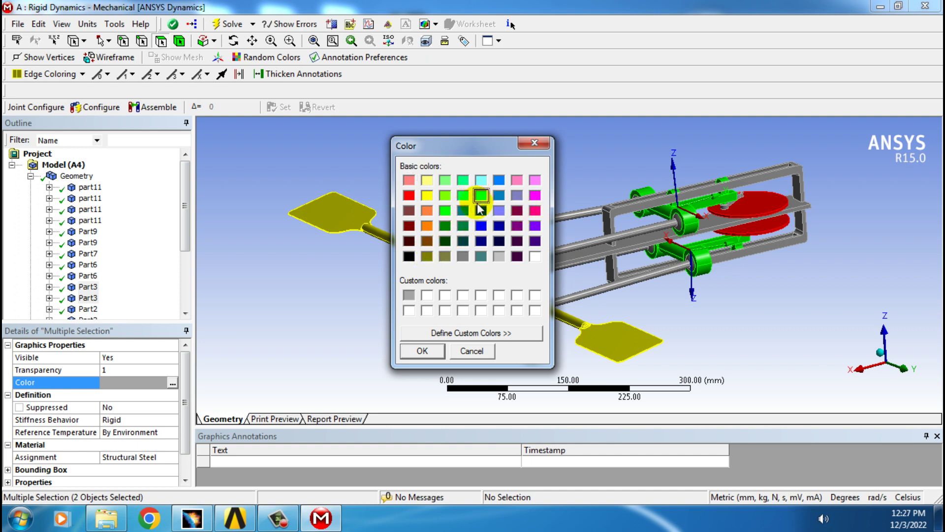
click(423, 350)
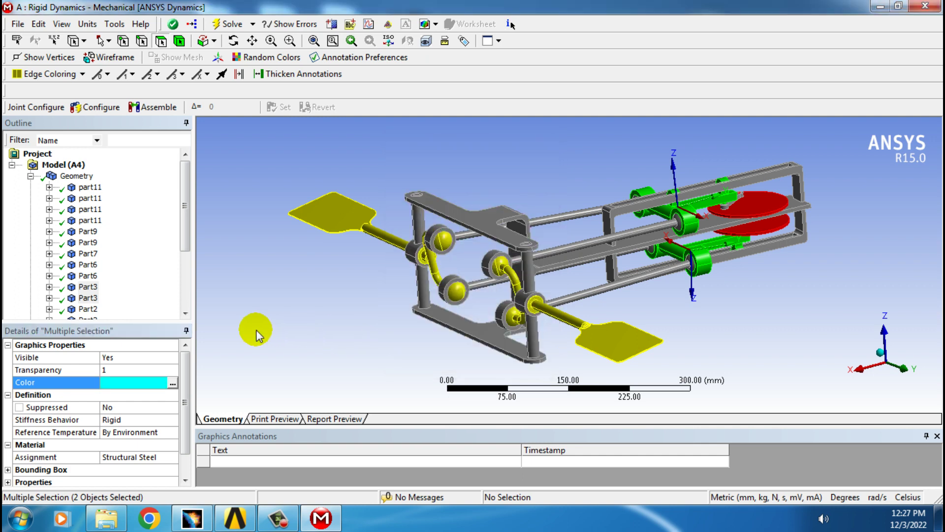
Change the display color of both Part2 vertical posts to pink
scroll(110, 295, down, 2)
scroll(109, 296, up, 1)
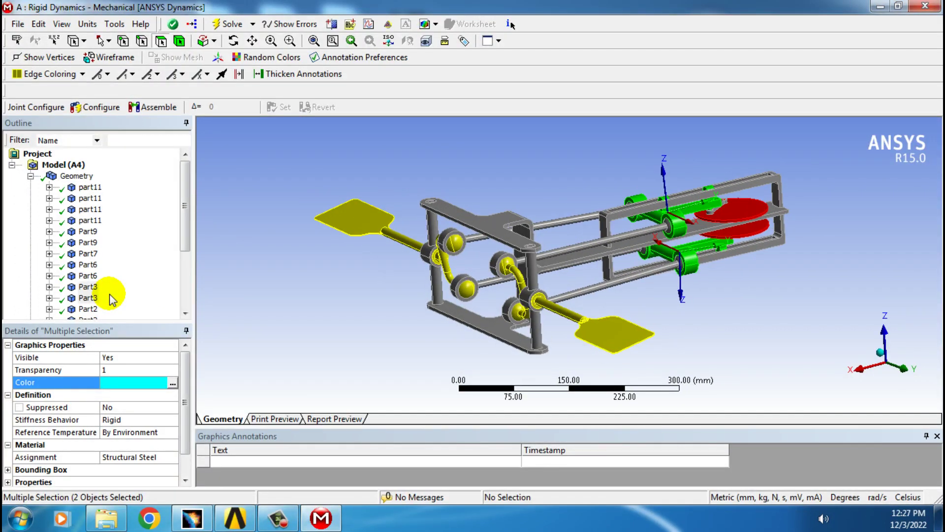
drag(182, 239, 182, 265)
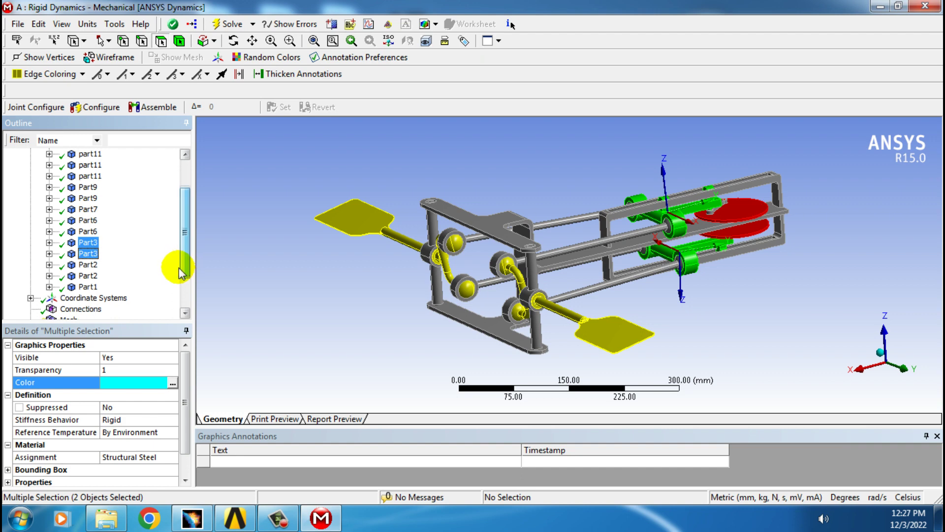
click(91, 265)
ctrl+click(91, 278)
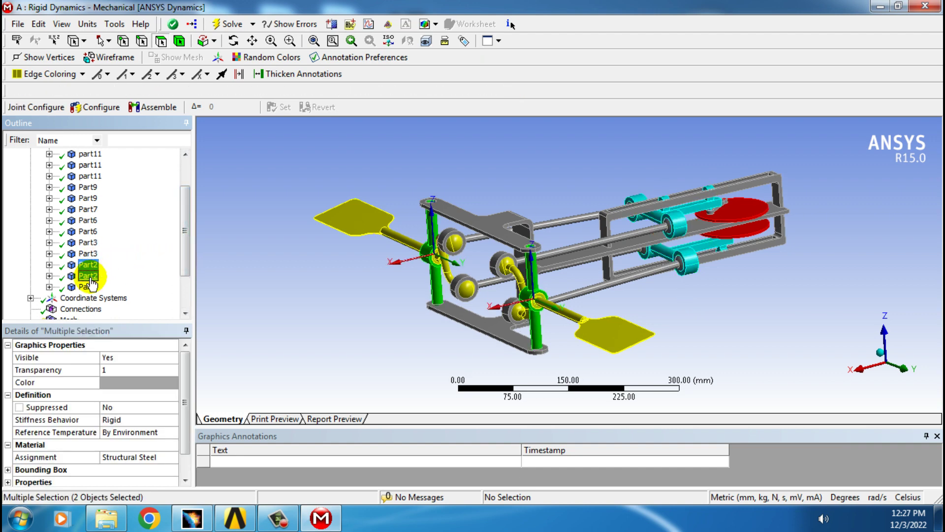
click(174, 383)
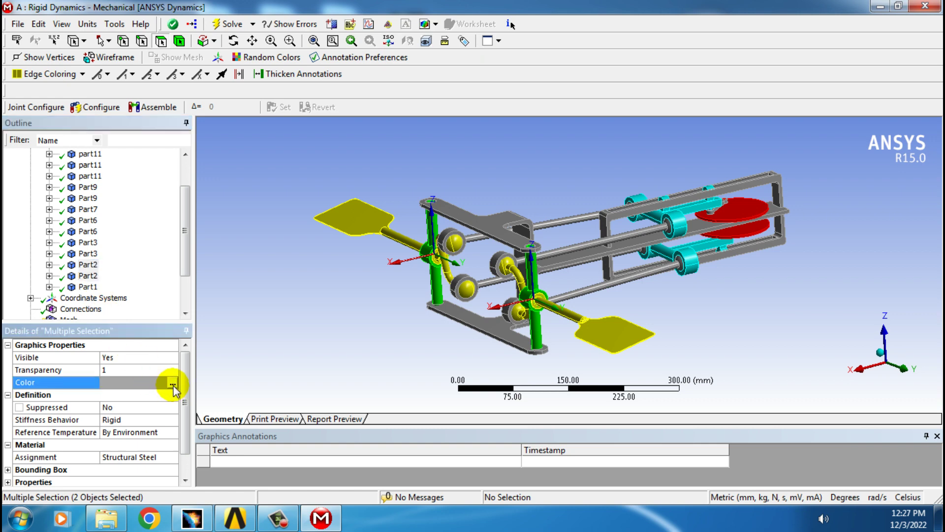
click(172, 383)
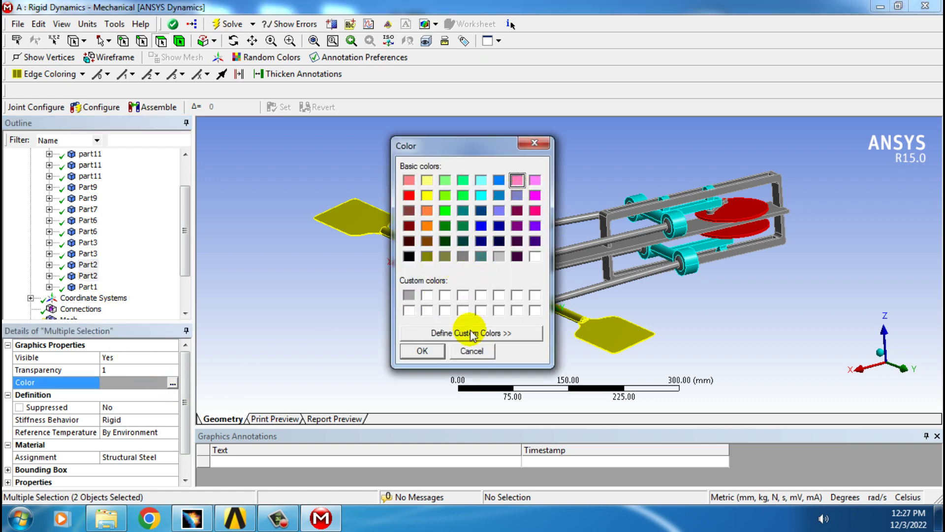
click(422, 351)
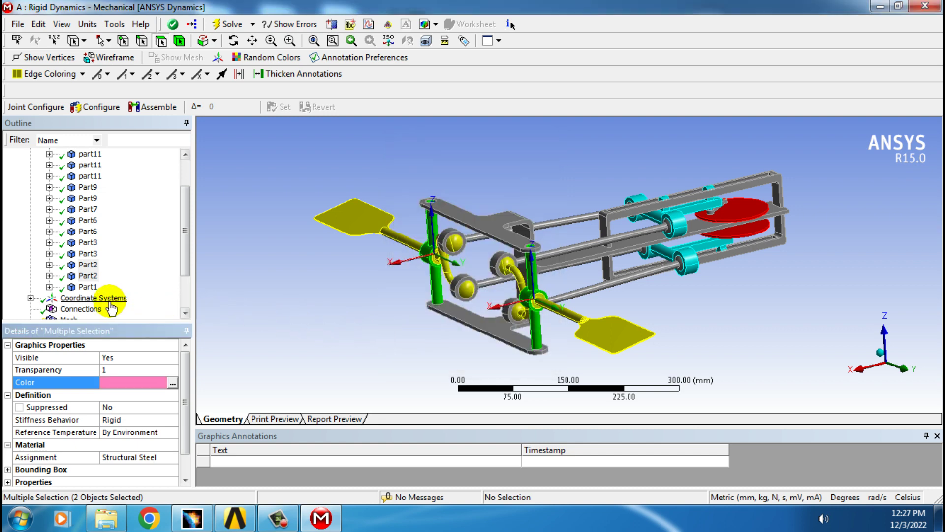
Change the display color of the Part1 frame to dark brown
click(90, 287)
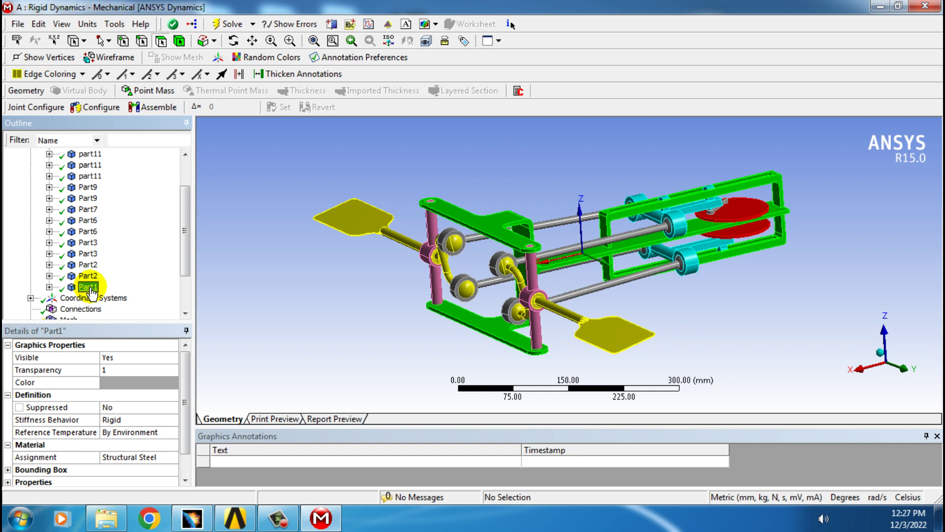
click(167, 382)
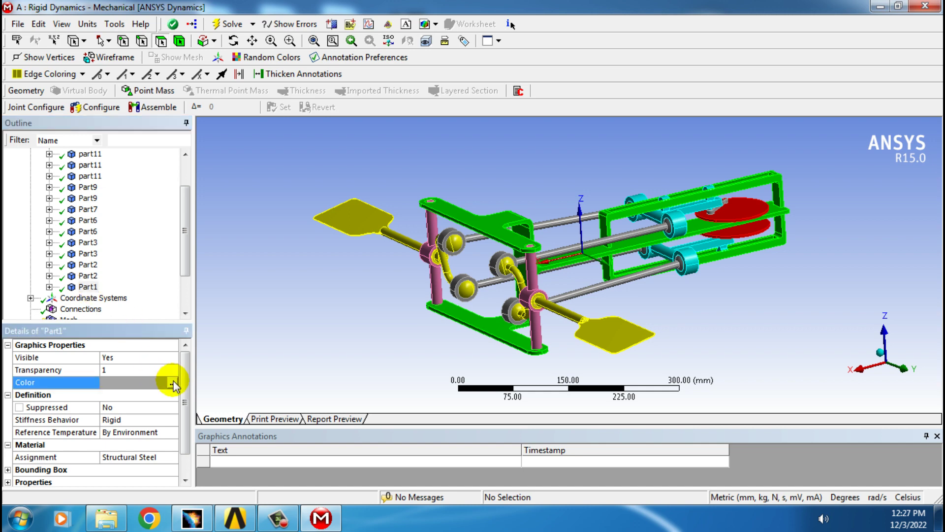
click(172, 383)
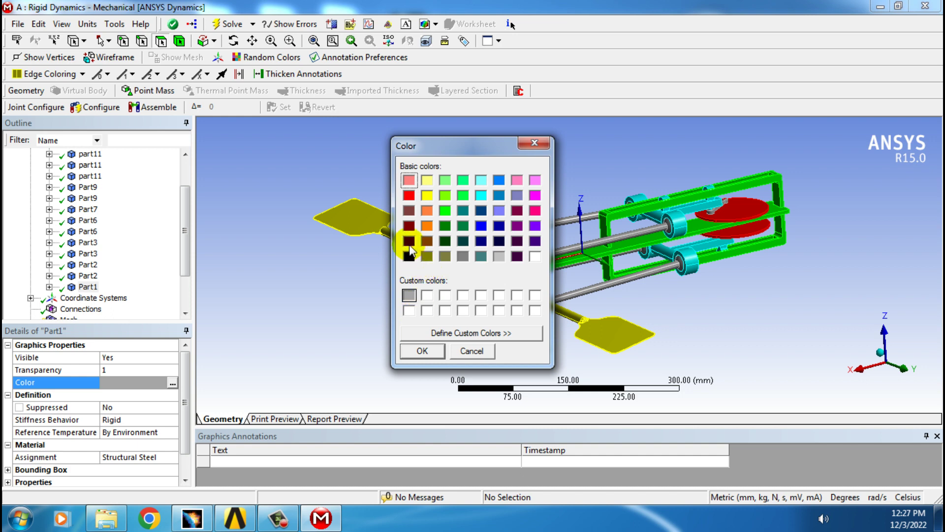
click(422, 351)
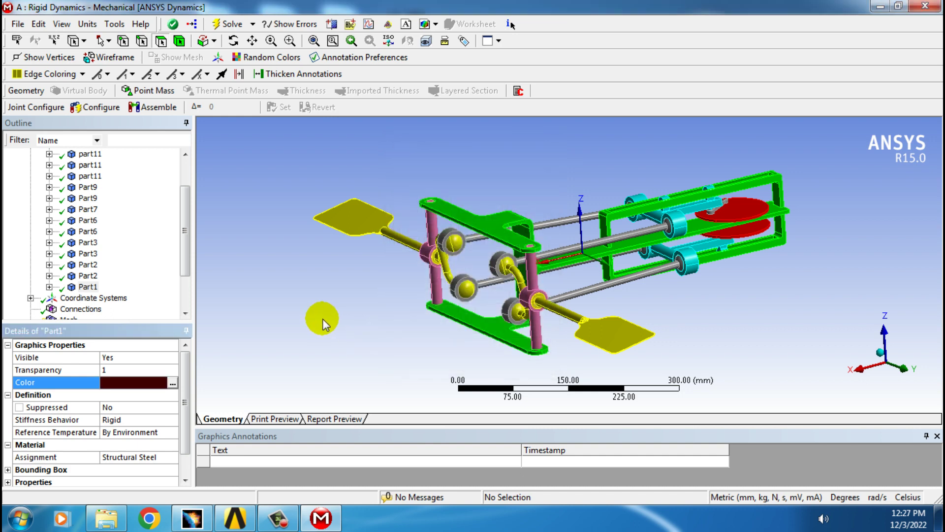
scroll(153, 249, up, 3)
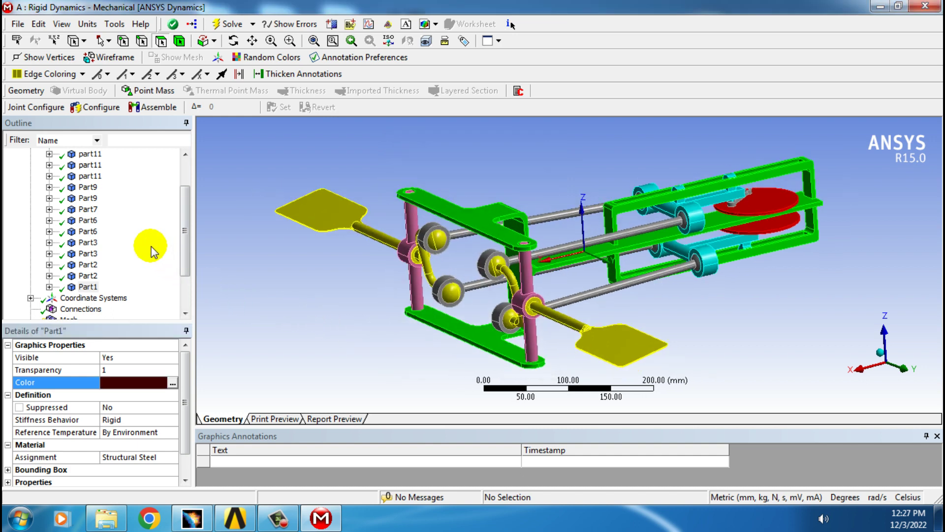
scroll(185, 232, up, 2)
click(77, 176)
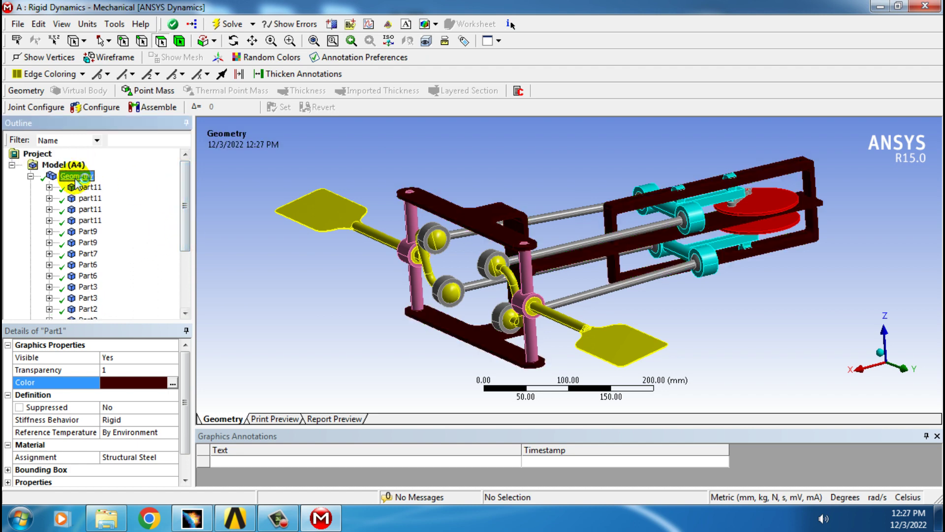
scroll(112, 256, down, 3)
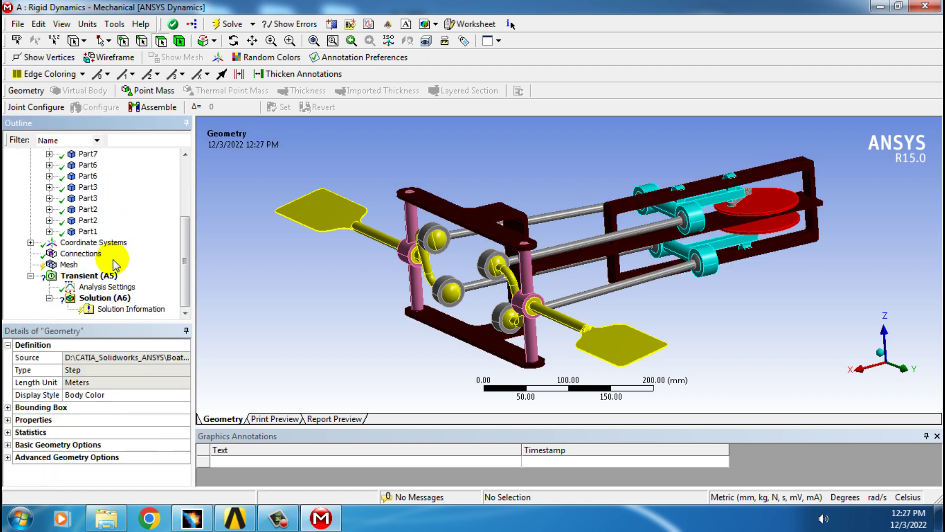
Change the display color of the Part1 frame to light gray
click(88, 231)
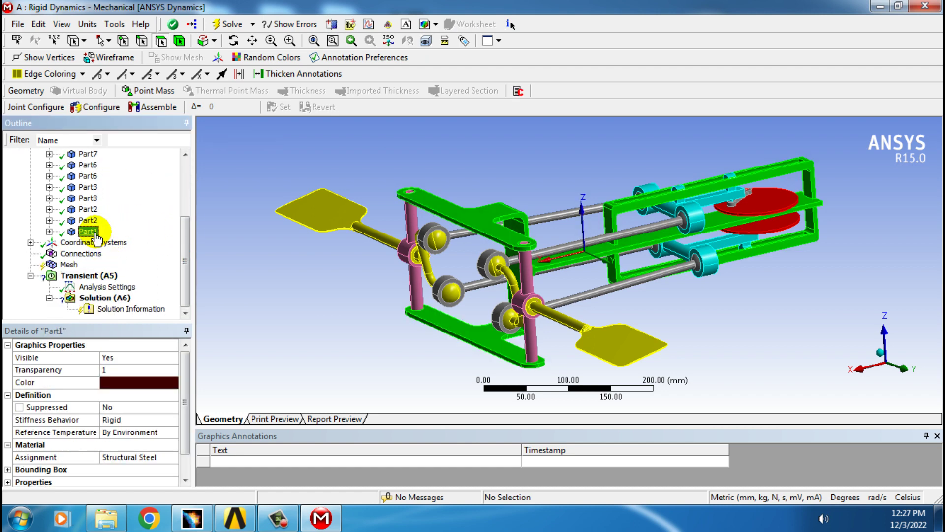
click(175, 384)
click(173, 384)
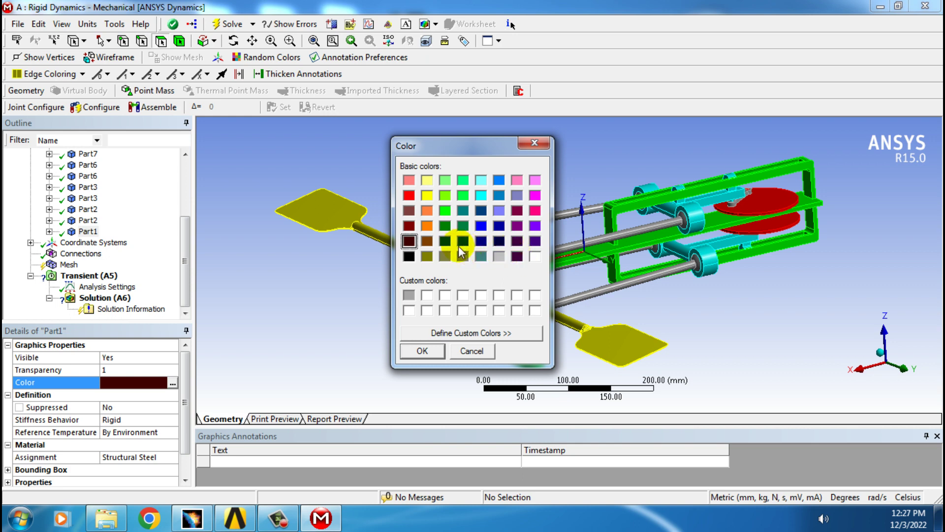
click(499, 256)
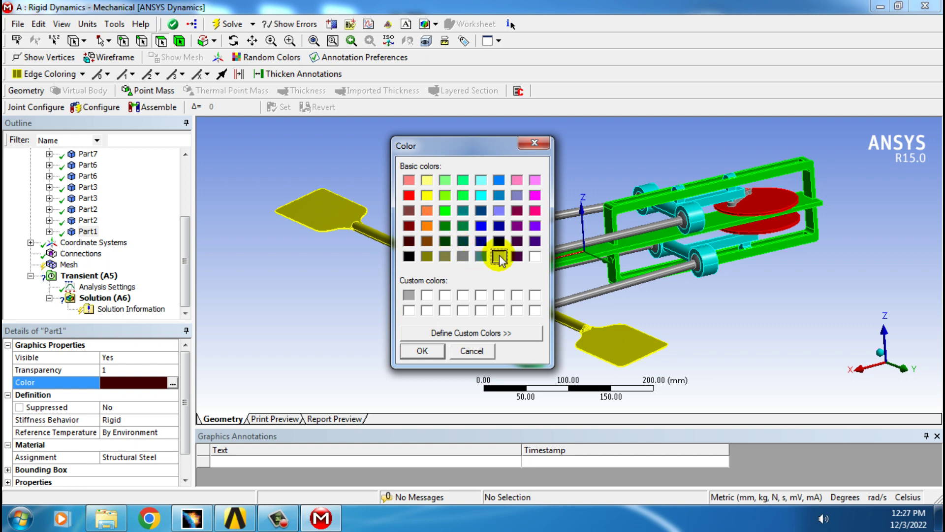
click(422, 351)
click(87, 220)
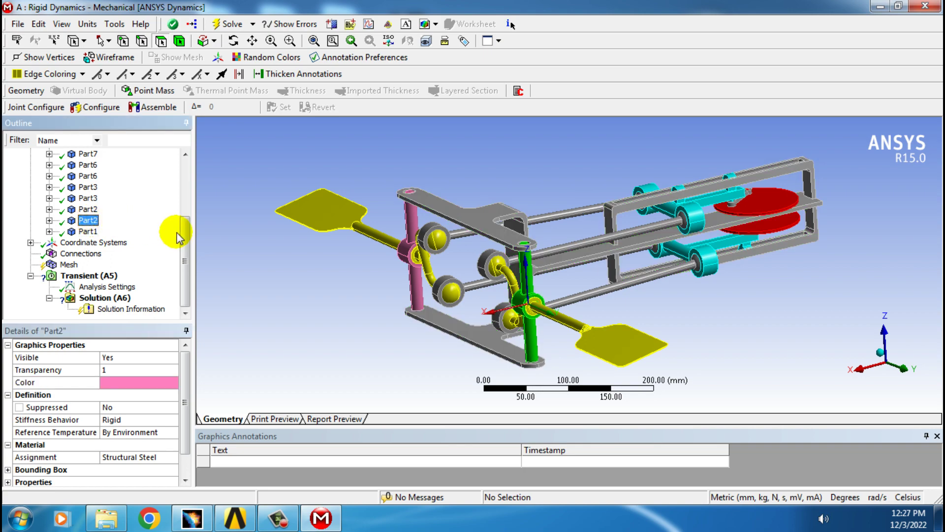
Inspect the recolored mechanism from several angles with no part selected
middle_drag(498, 314, 517, 315)
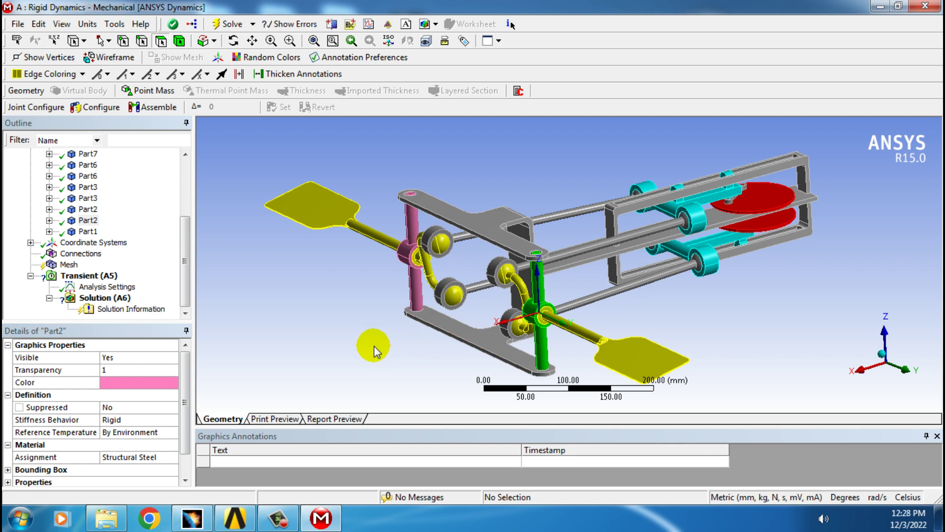
click(118, 245)
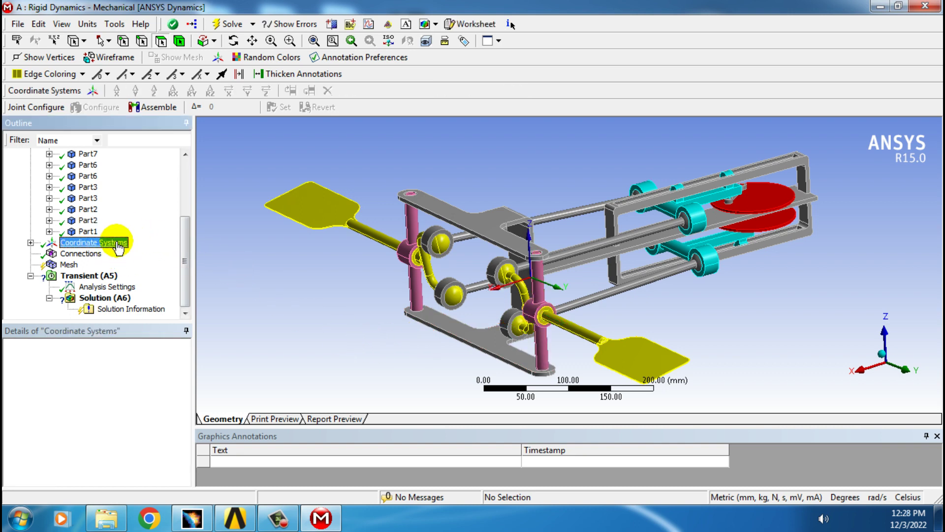
mouse_move(401, 354)
middle_down()
mouse_move(403, 344)
mouse_move(394, 352)
middle_up()
scroll(396, 357, down, 2)
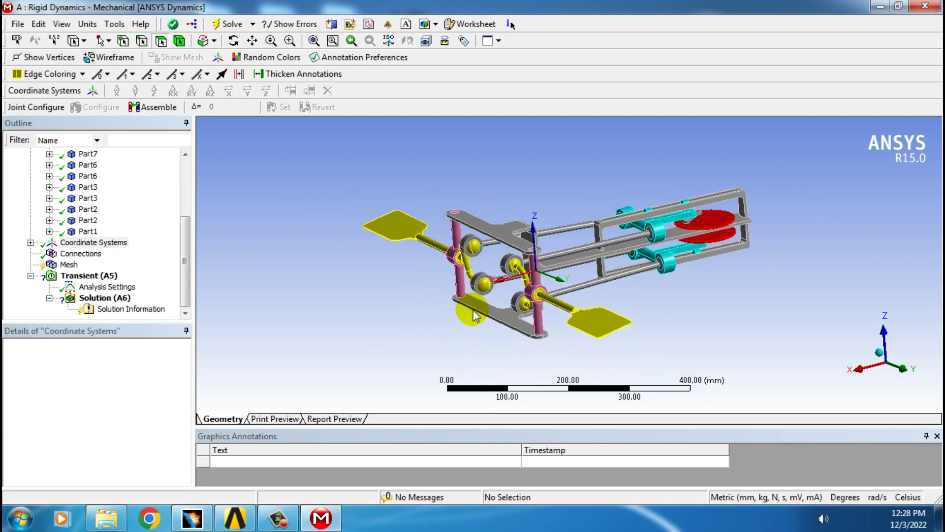
middle_drag(633, 320, 578, 315)
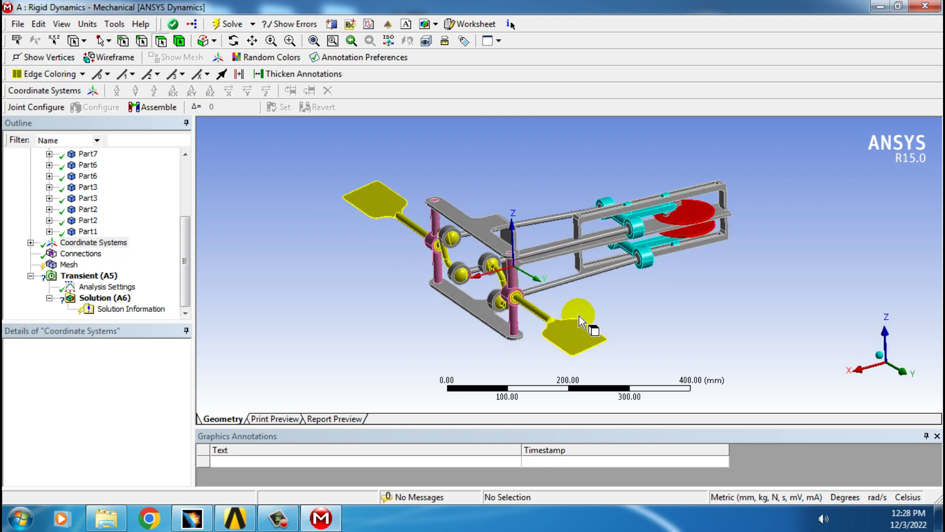
scroll(578, 315, up, 2)
mouse_move(629, 340)
middle_down()
mouse_move(628, 331)
mouse_move(643, 352)
mouse_move(633, 397)
mouse_move(642, 390)
mouse_move(647, 401)
mouse_move(633, 337)
mouse_move(599, 354)
mouse_move(589, 325)
mouse_move(629, 337)
mouse_move(671, 331)
mouse_move(627, 331)
mouse_move(622, 407)
mouse_move(569, 310)
mouse_move(616, 332)
mouse_move(665, 327)
mouse_move(621, 320)
mouse_move(634, 338)
mouse_move(654, 331)
mouse_move(629, 321)
mouse_move(638, 338)
middle_up()
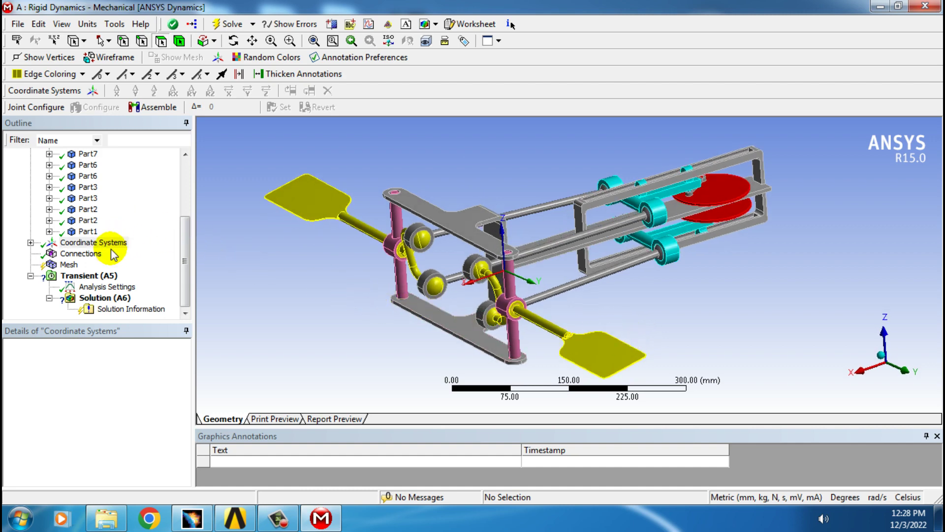
Add a fixed body-to-ground joint scoped to the top face of the Part1 frame's upper front plate
drag(185, 266, 186, 180)
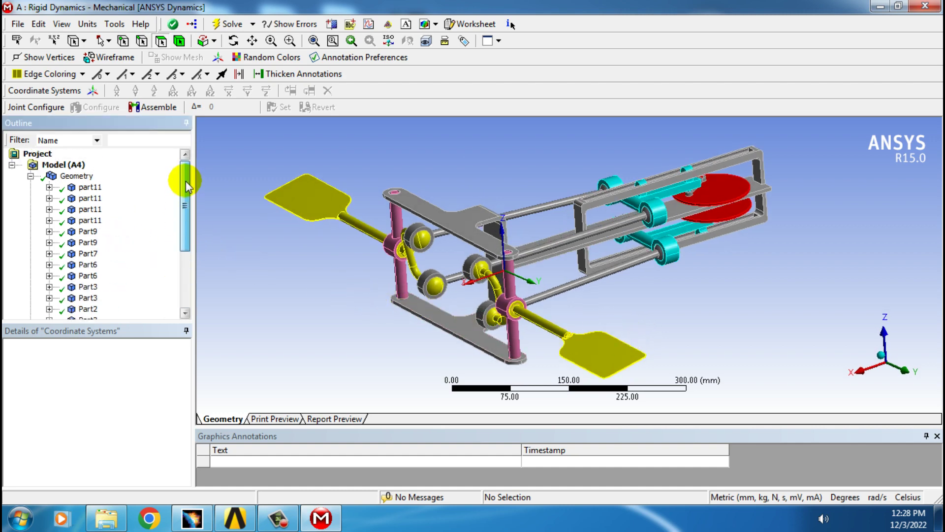
click(30, 176)
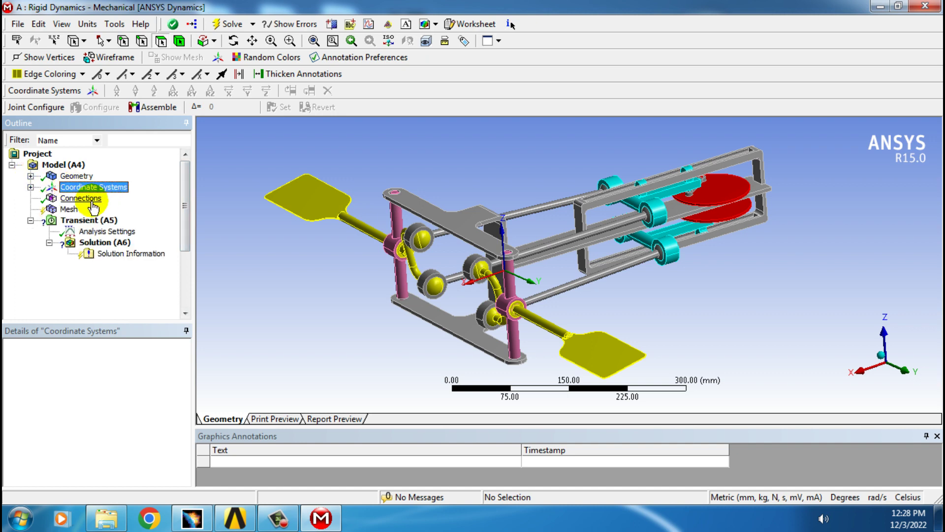
click(81, 198)
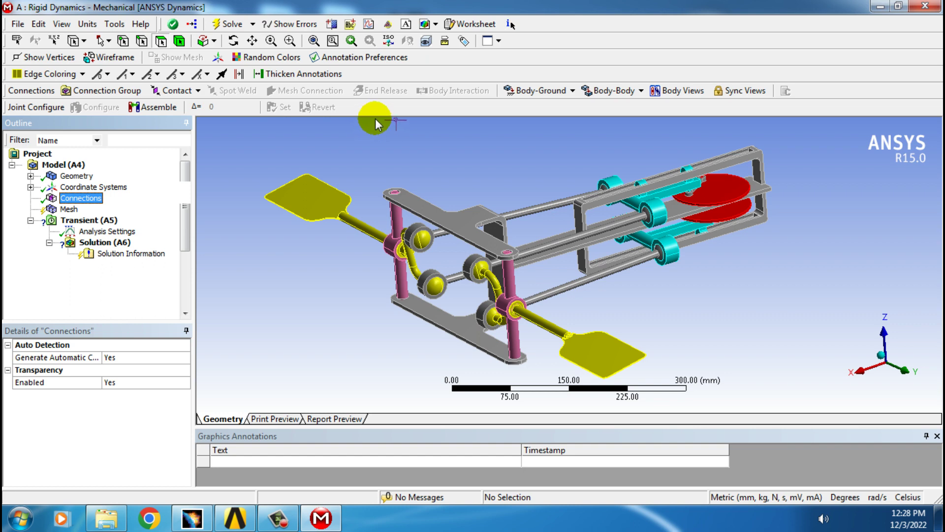
click(533, 90)
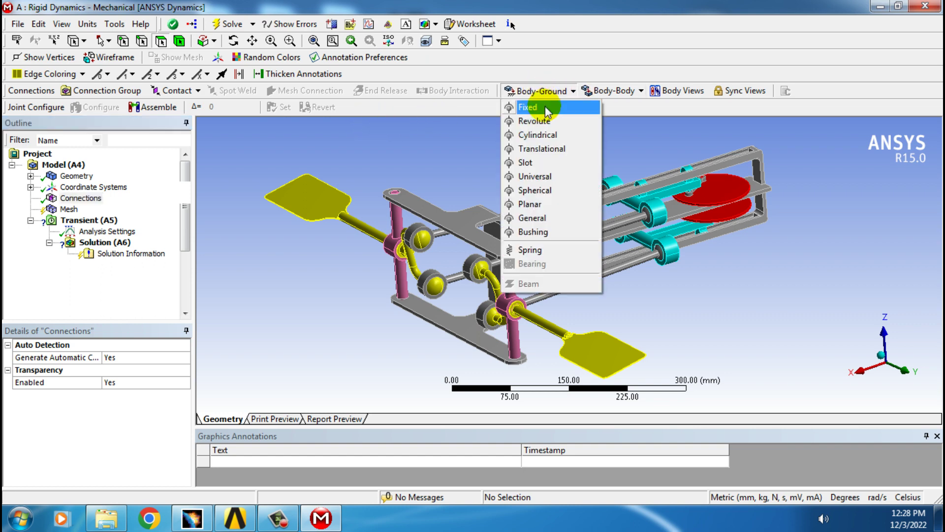
click(515, 110)
click(468, 215)
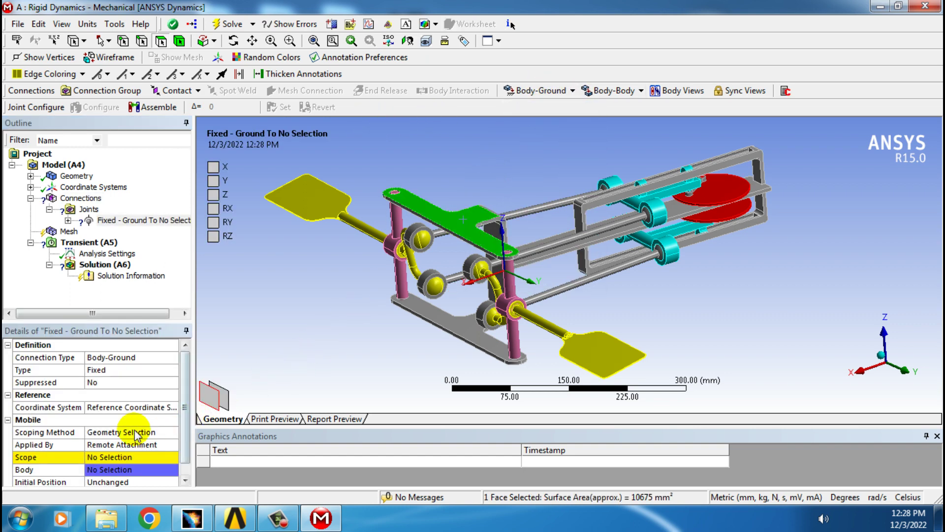
click(96, 445)
click(94, 457)
click(94, 457)
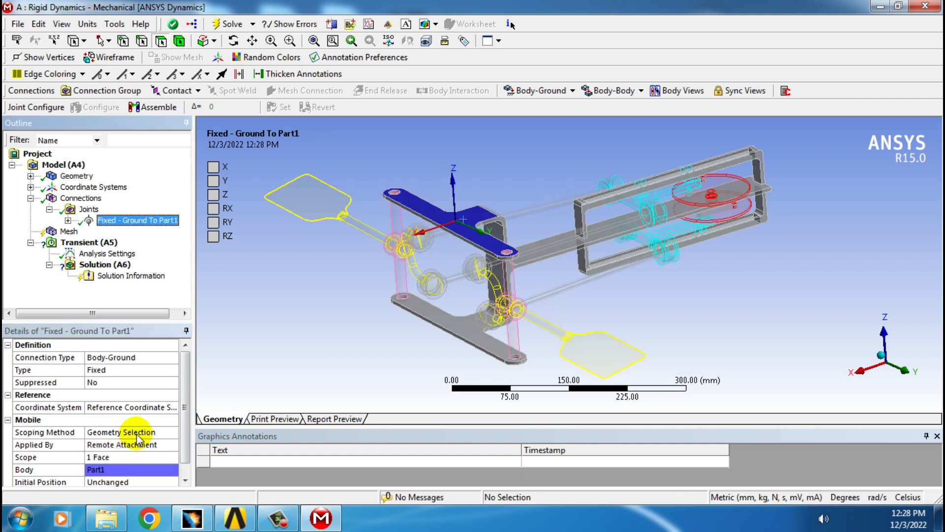
click(137, 220)
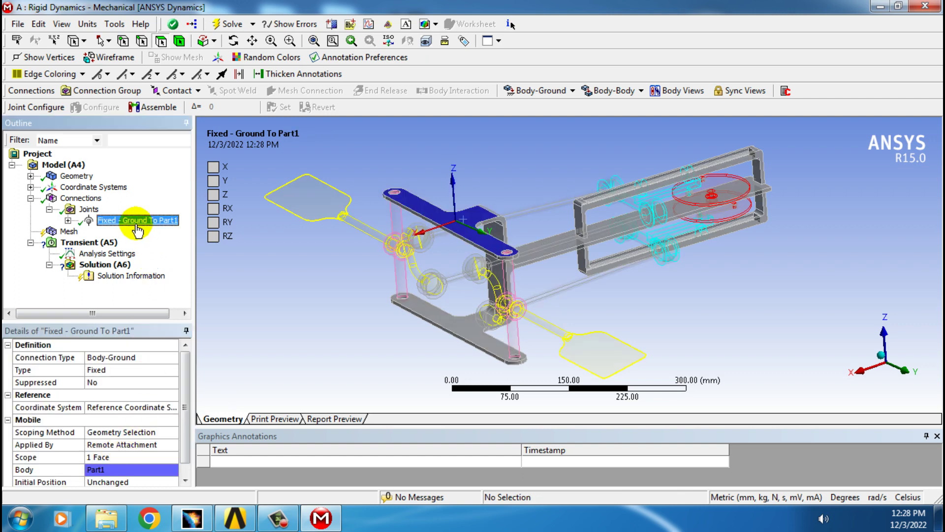
Add a body-to-body revolute joint with its reference scope on the upper cylindrical face of the nearer Part2 post
click(610, 99)
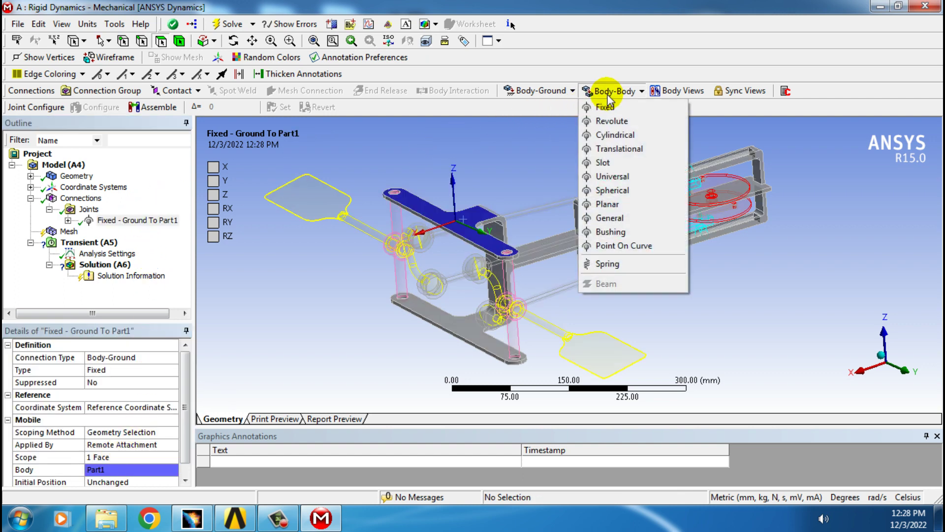
click(608, 123)
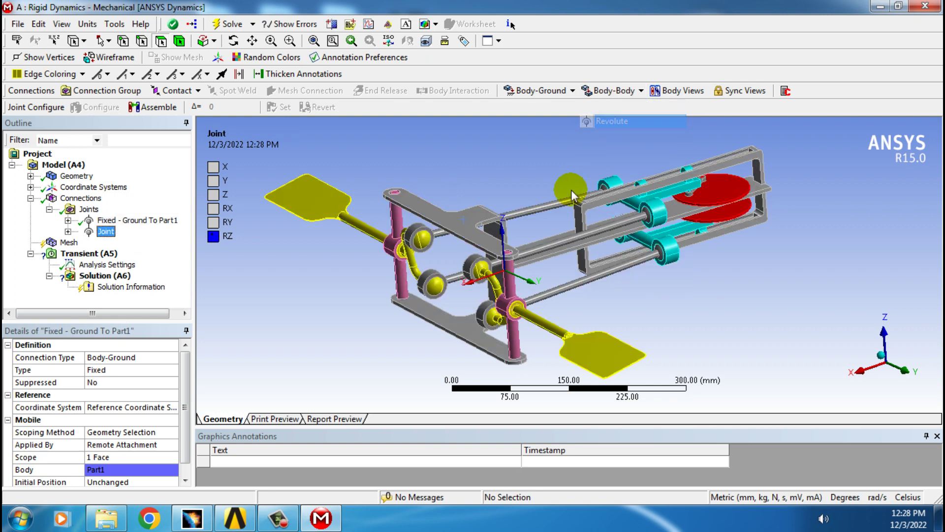
click(603, 311)
scroll(603, 310, up, 4)
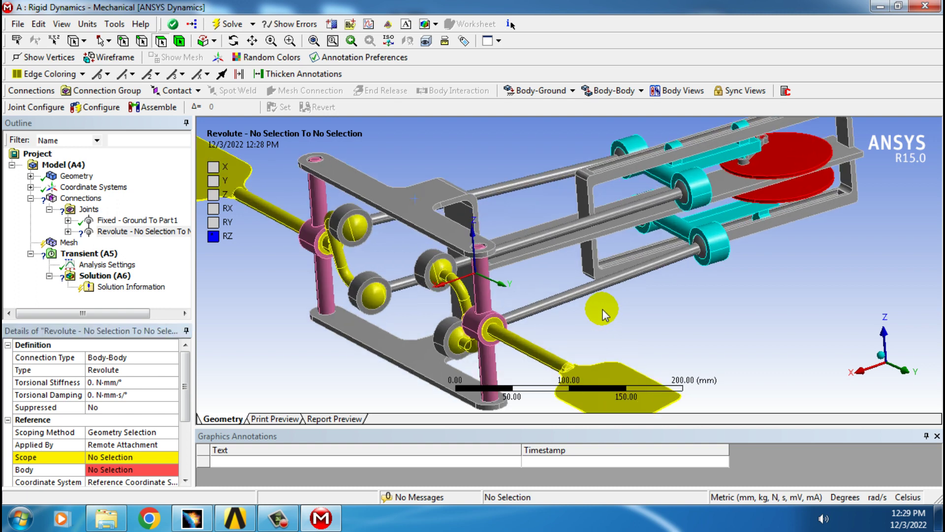
ctrl+middle_drag(539, 281, 613, 265)
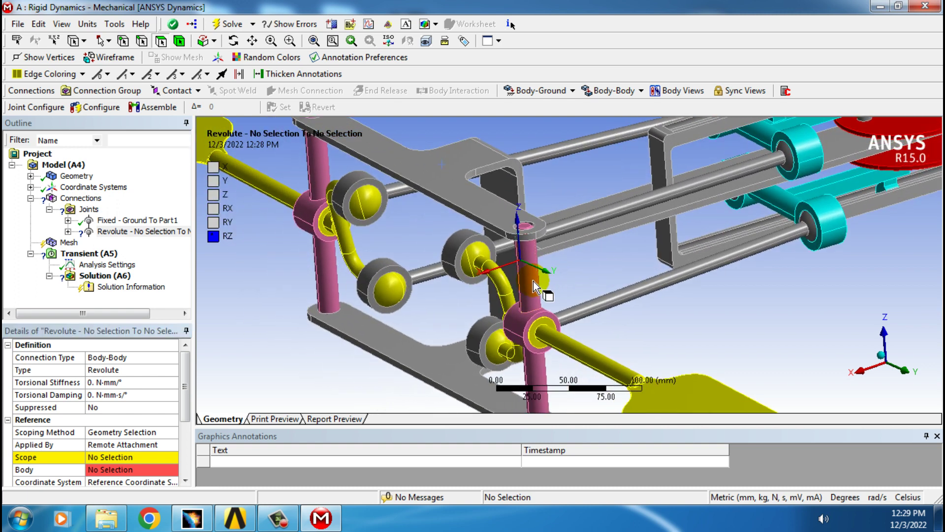
click(533, 281)
click(101, 460)
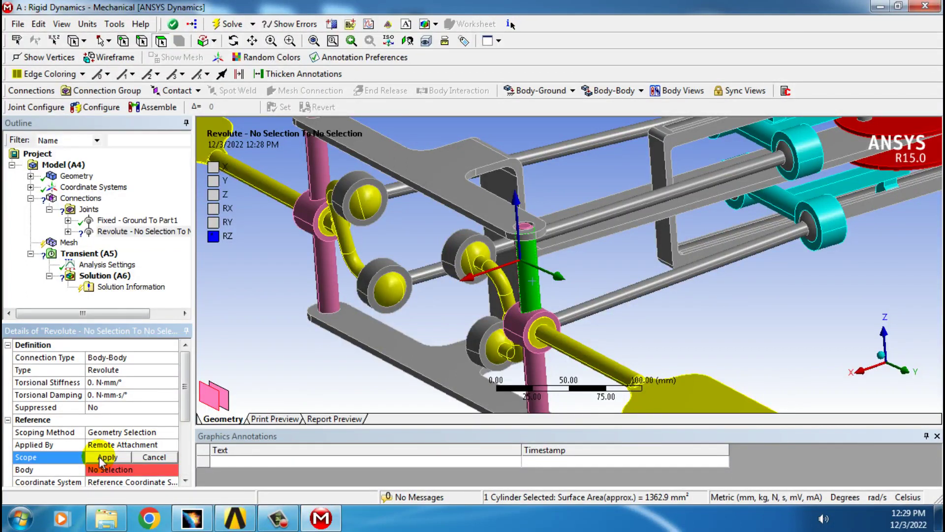
click(147, 457)
Set the revolute joint's mobile scope to the inner cylindrical face of the Part1 plate hole around the nearer Part2 post
scroll(187, 465, down, 3)
click(109, 432)
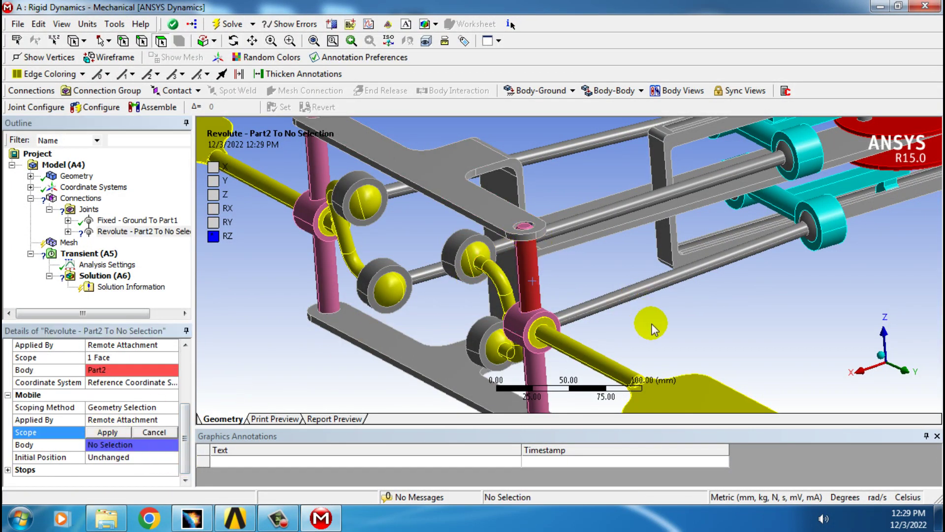
scroll(647, 316, up, 5)
scroll(551, 261, up, 2)
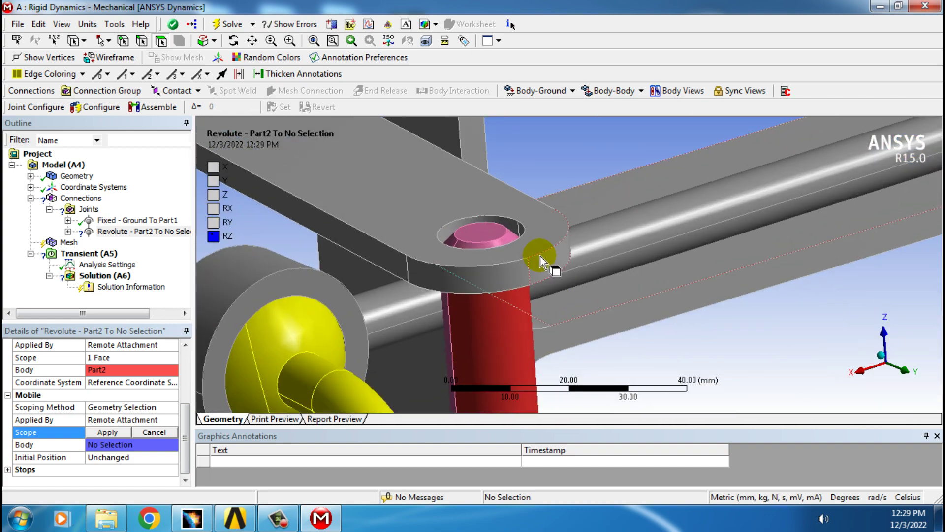
click(449, 235)
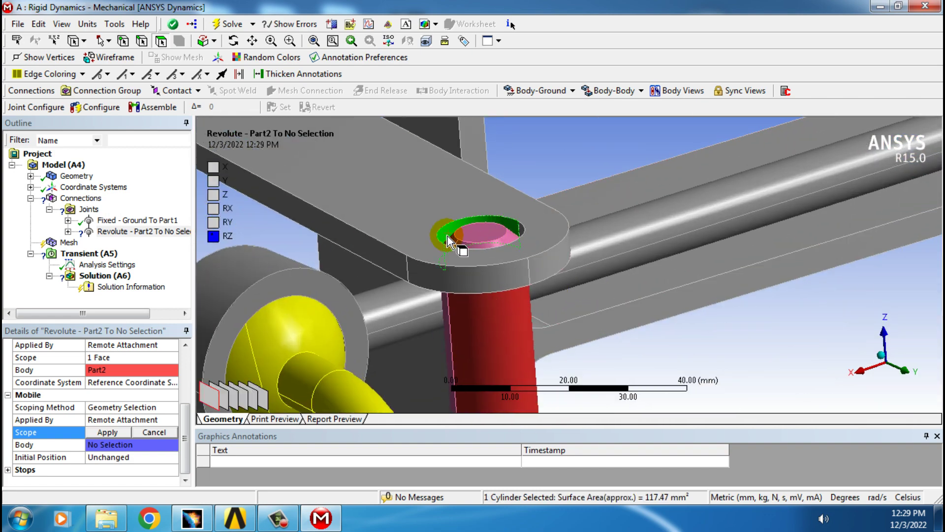
click(101, 433)
Add a body-to-body revolute joint with its reference scope on the outer cylindrical face of the nearer Part2 collar
scroll(707, 352, down, 4)
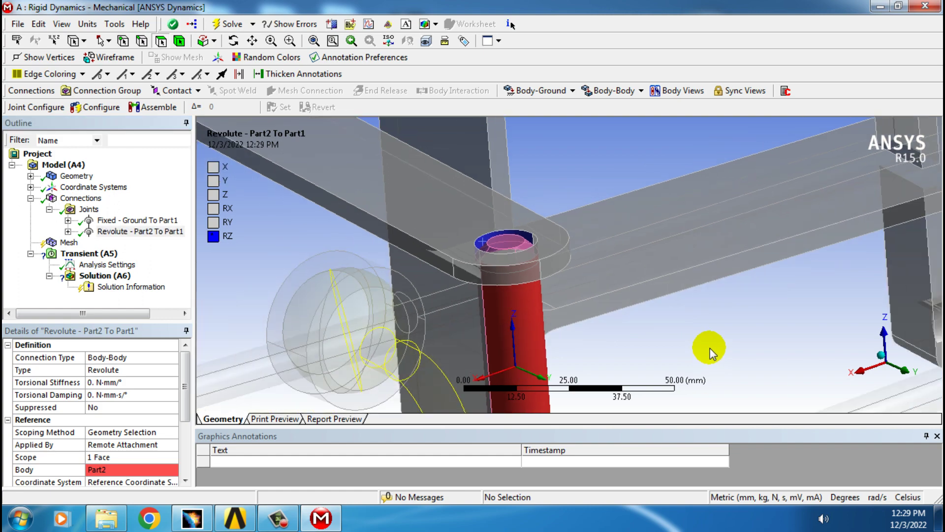
ctrl+middle_drag(485, 266, 463, 203)
scroll(595, 297, up, 4)
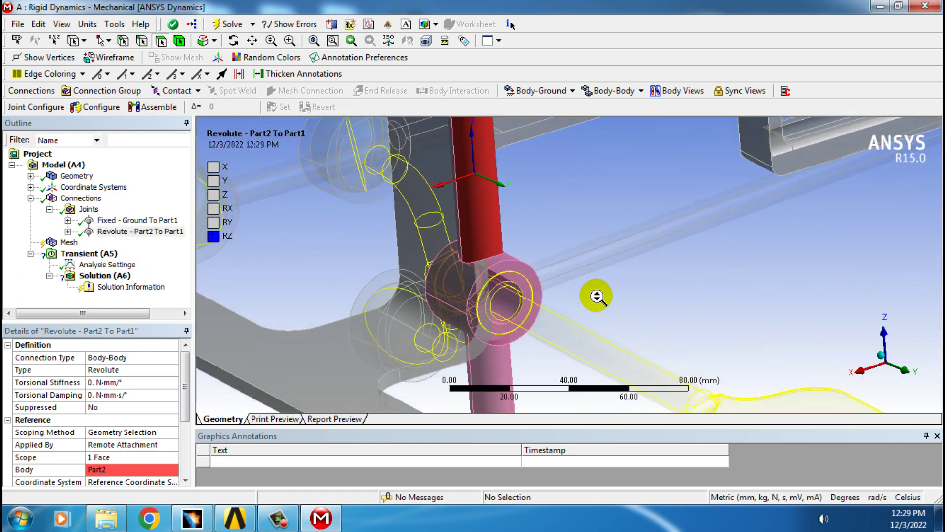
click(613, 95)
click(616, 120)
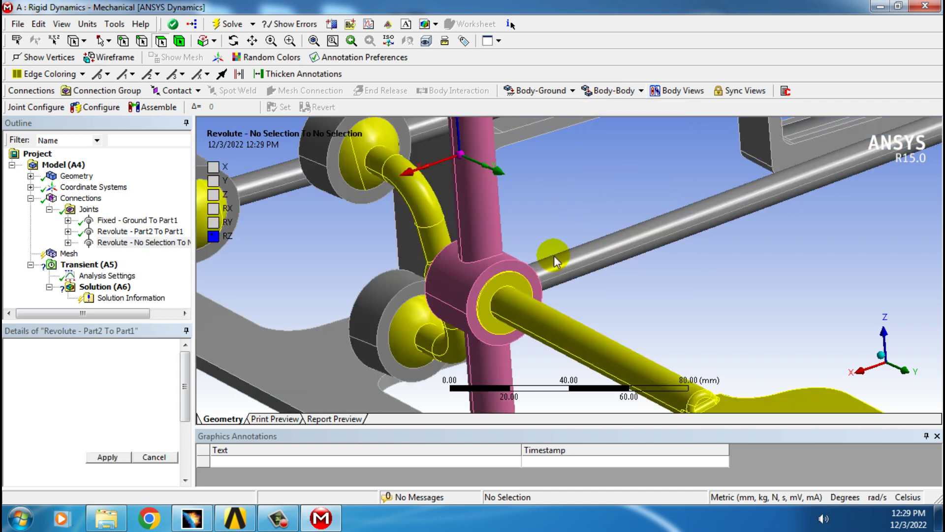
click(463, 289)
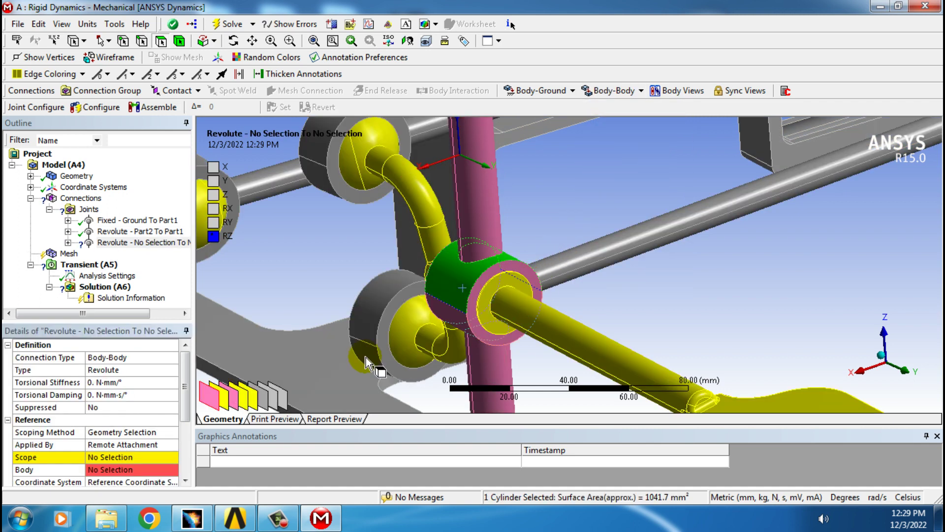
click(111, 457)
click(114, 457)
Turn on Body Views and set the joint's mobile scope to the Part6 cylindrical face seated inside the nearer Part2 collar
click(184, 470)
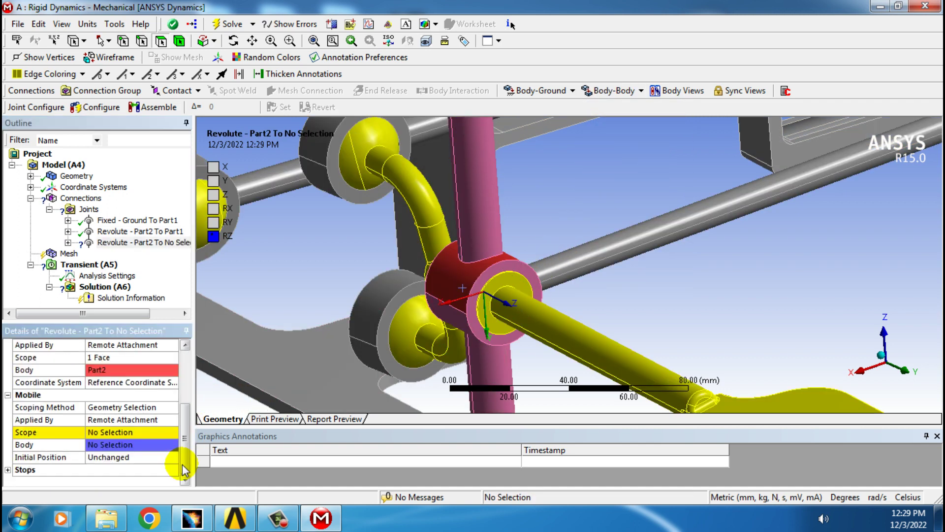
click(108, 432)
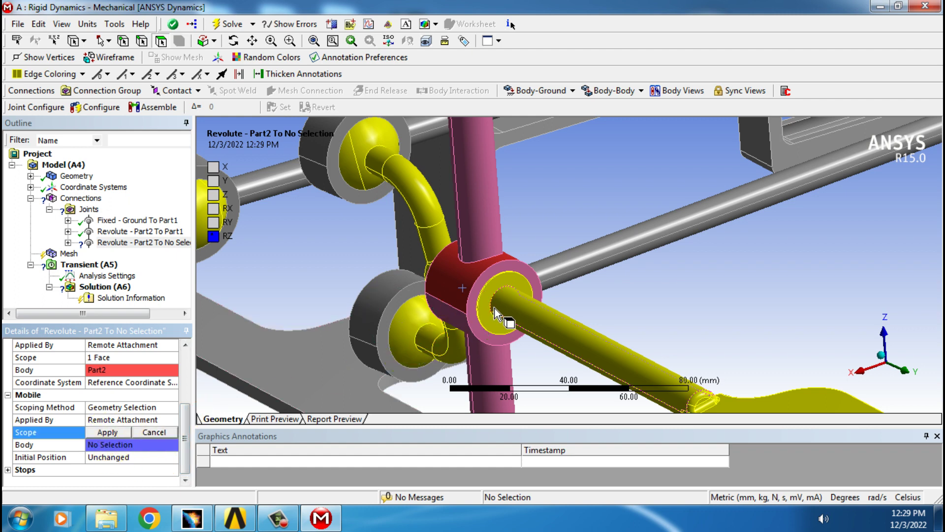
click(679, 91)
click(428, 318)
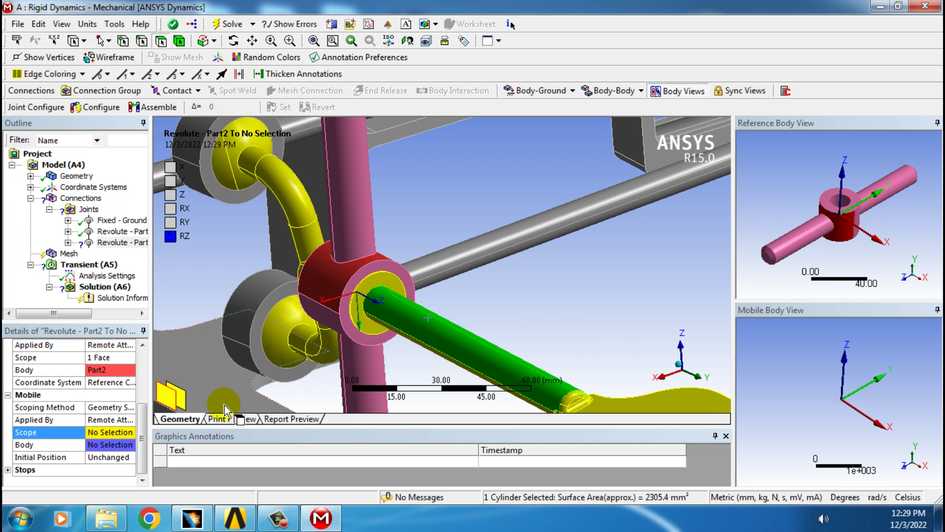
click(109, 433)
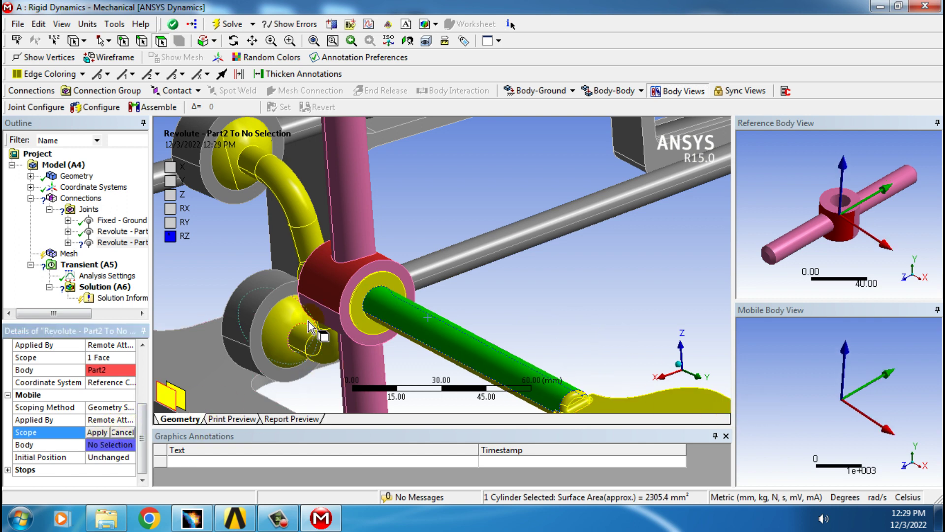
click(380, 306)
ctrl+middle_drag(882, 414, 873, 335)
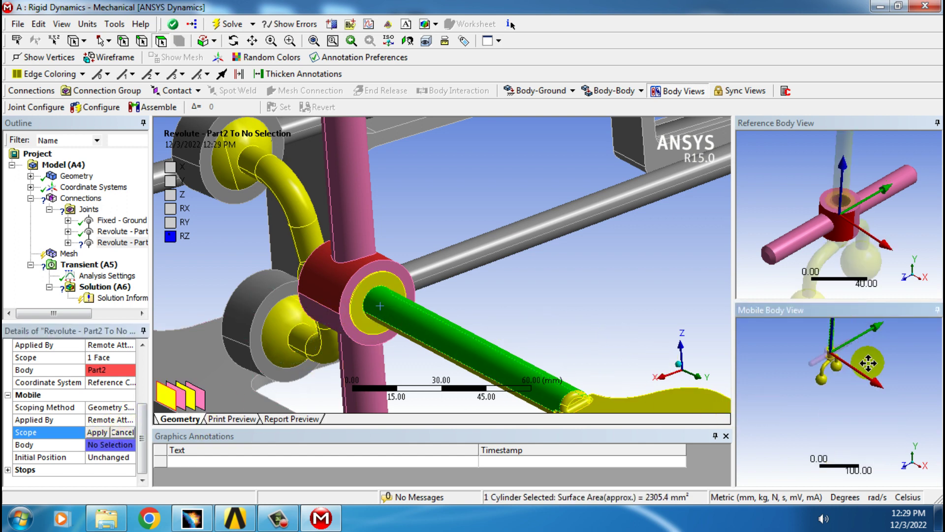
scroll(859, 379, up, 4)
scroll(880, 429, up, 8)
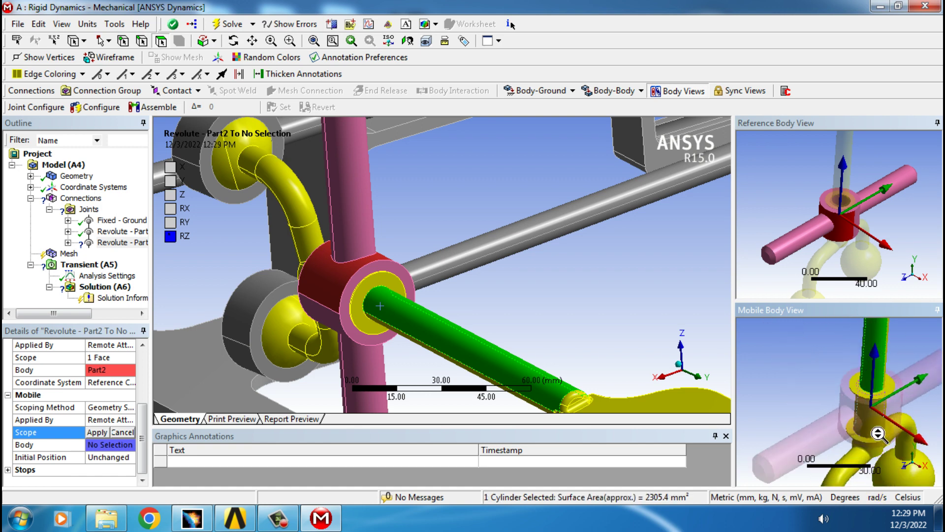
ctrl+middle_drag(886, 440, 820, 356)
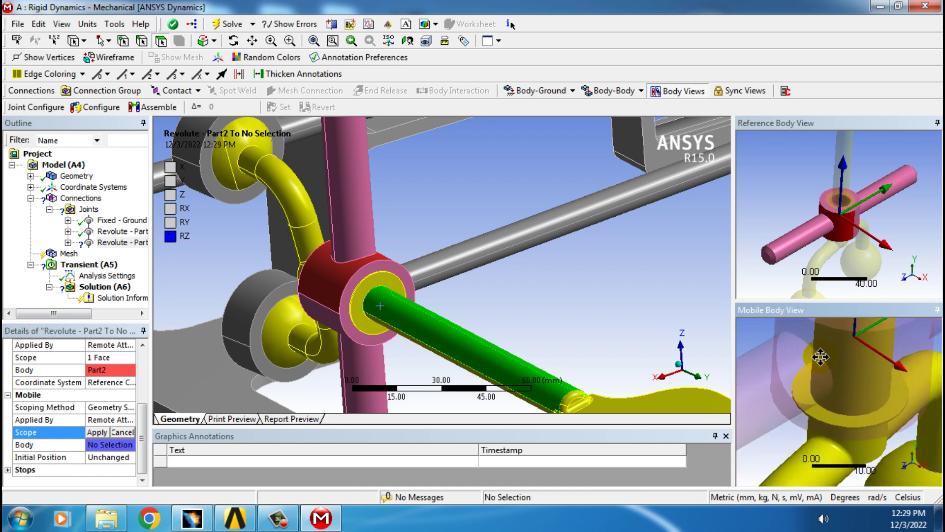
click(841, 377)
click(97, 432)
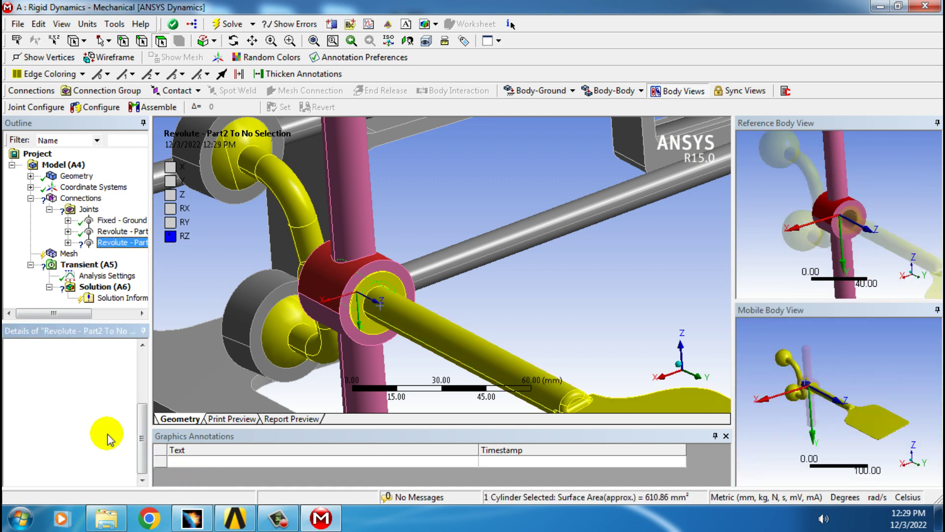
Add a body-to-body revolute joint with its reference scope on the Part1 upper plate hole around the farther Part2 post
scroll(551, 313, down, 5)
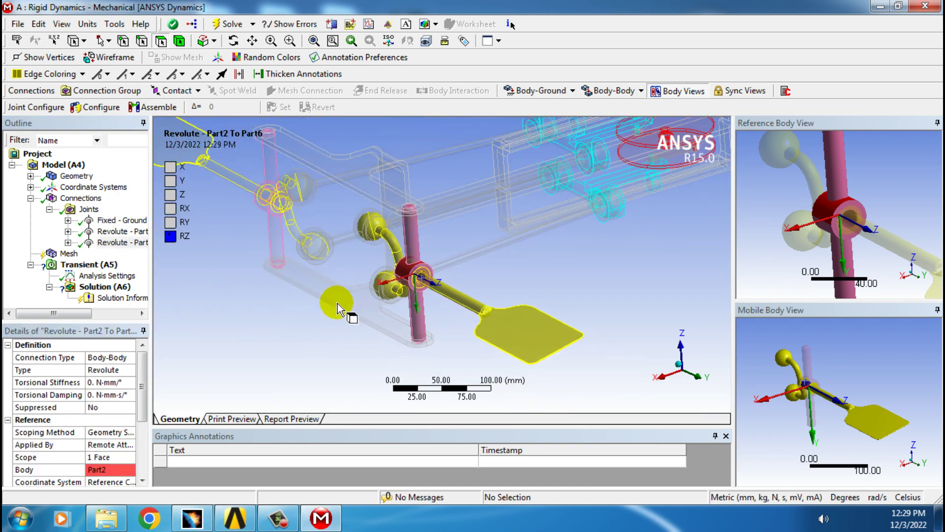
middle_drag(308, 267, 496, 370)
scroll(478, 285, up, 6)
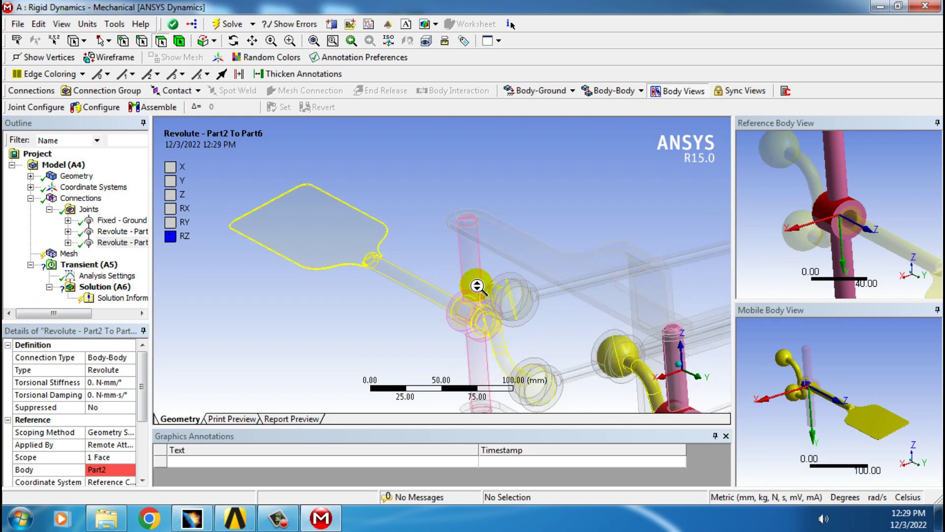
ctrl+middle_drag(470, 225, 394, 302)
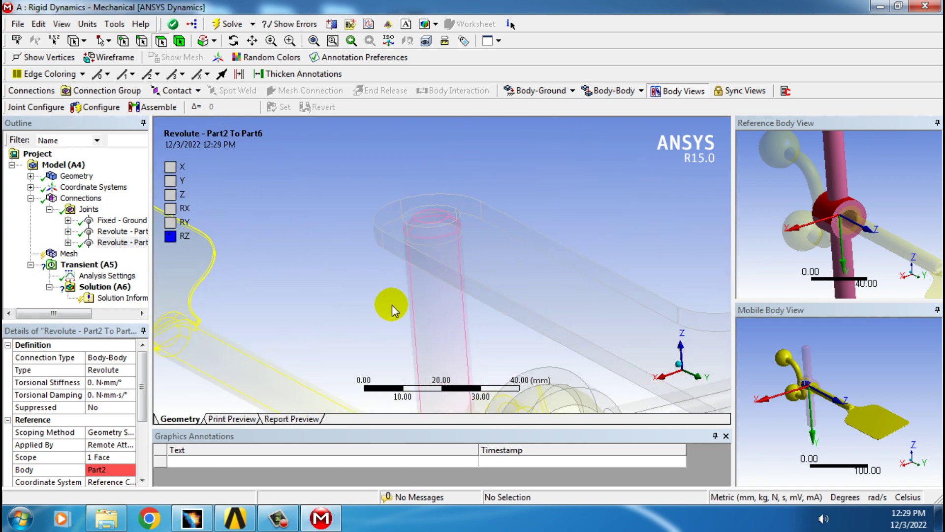
scroll(392, 305, up, 2)
click(614, 91)
click(616, 120)
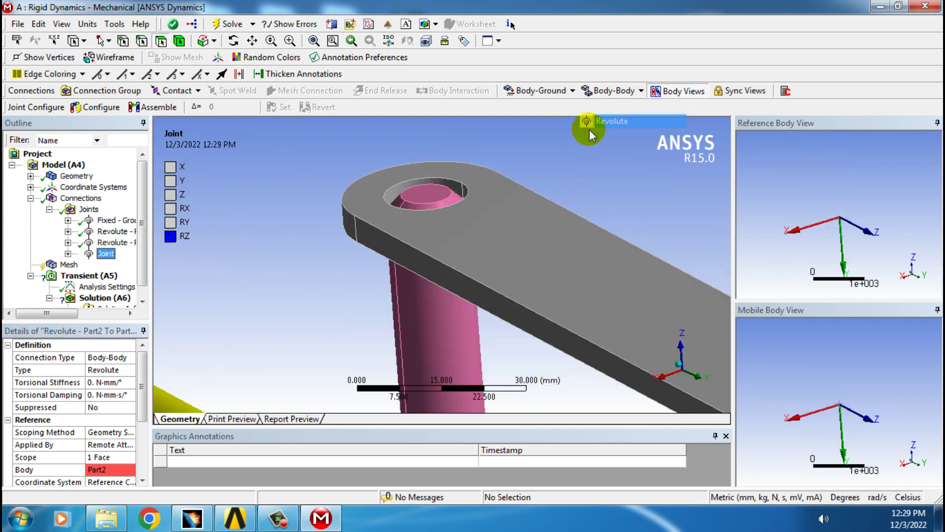
click(398, 194)
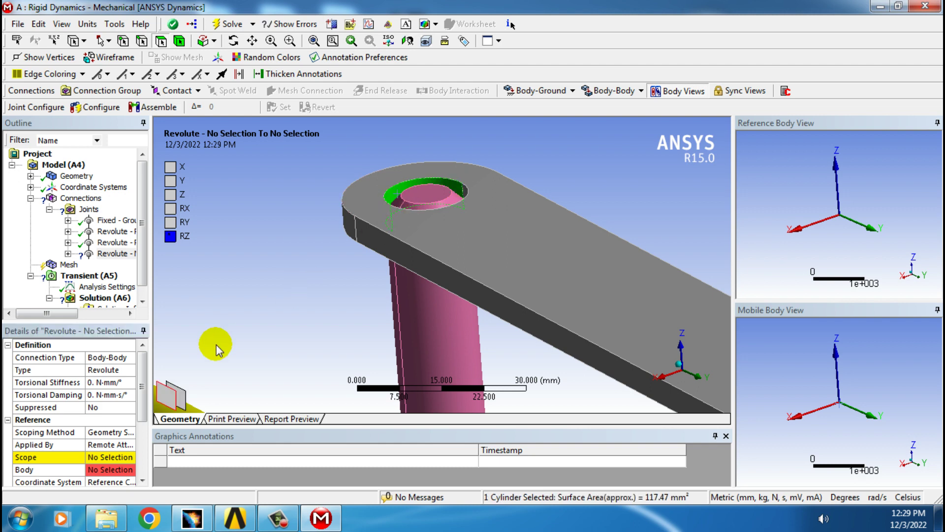
click(113, 457)
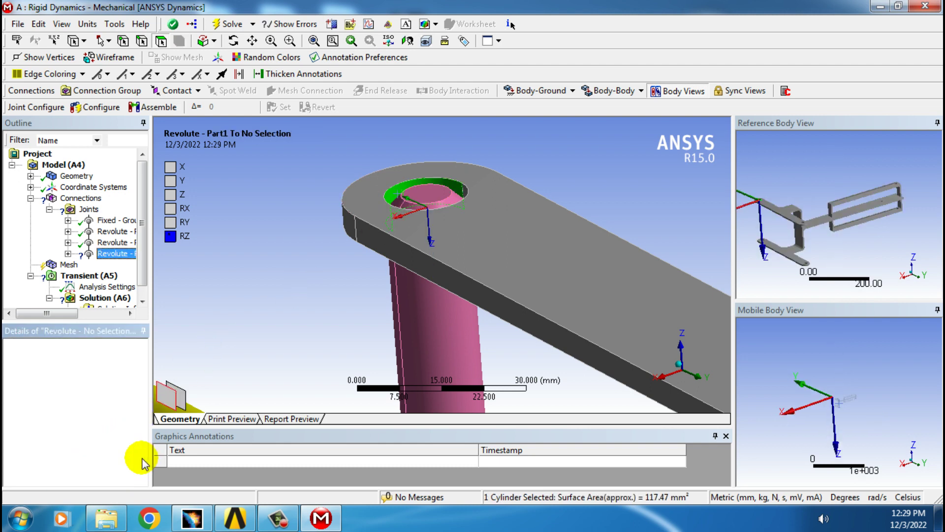
Set that joint's mobile scope to the upper cylindrical face of the farther Part2 post
click(142, 463)
click(104, 437)
click(432, 333)
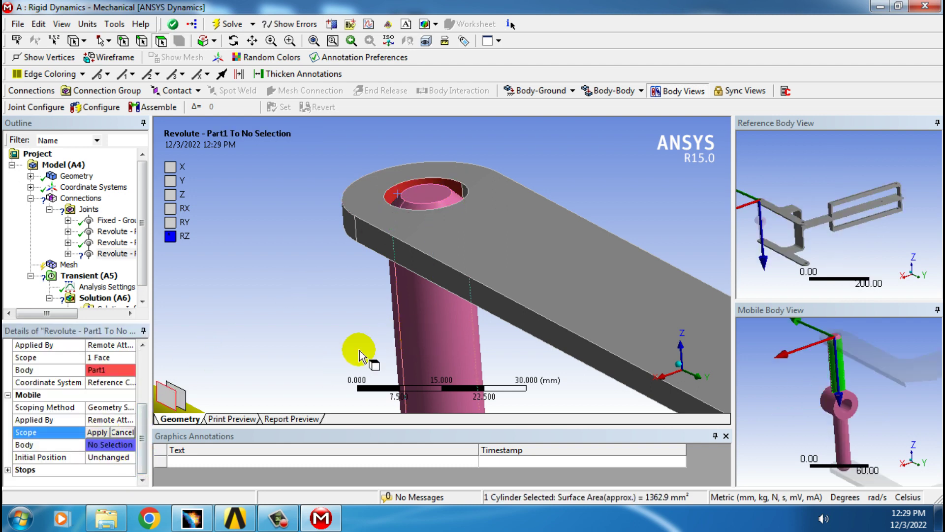
click(98, 433)
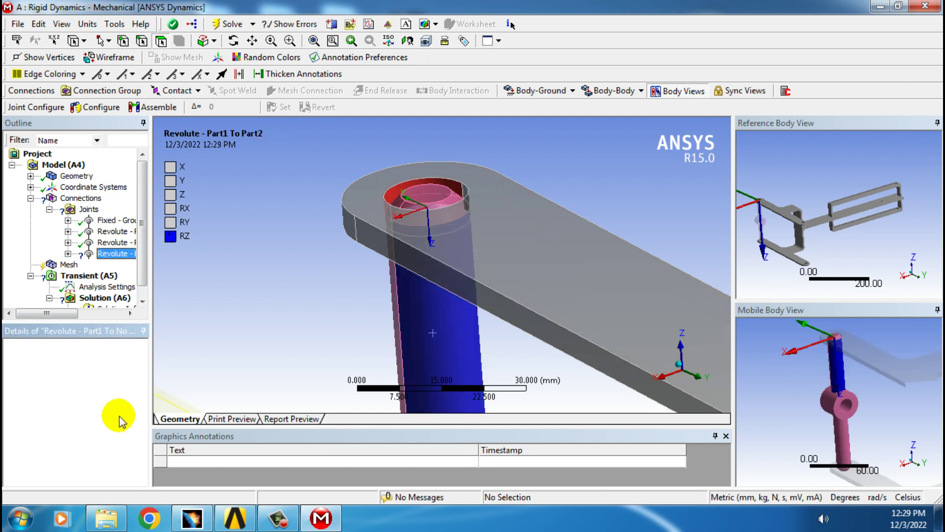
Add a body-to-body revolute joint with its reference scope on the outer cylindrical face of the farther Part2 collar
scroll(352, 314, down, 3)
ctrl+middle_drag(503, 344, 500, 244)
scroll(468, 299, up, 3)
scroll(468, 298, up, 1)
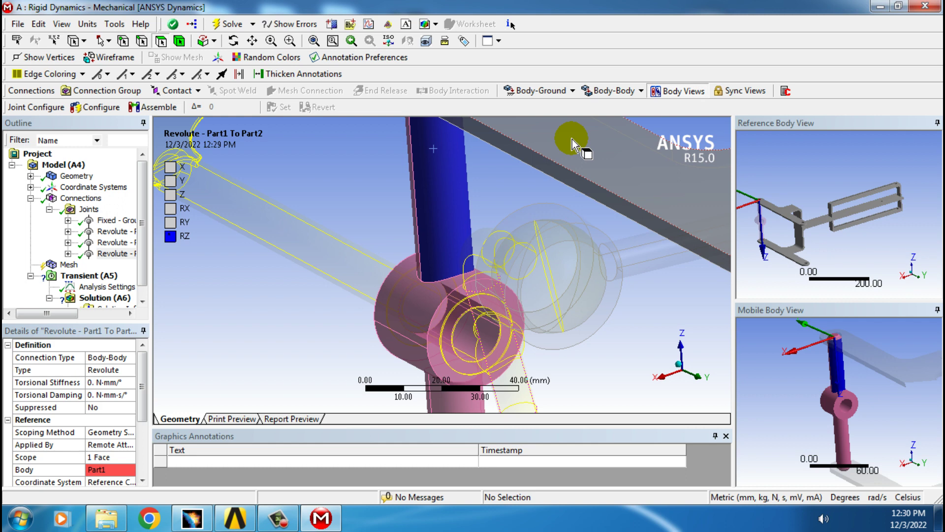
click(614, 93)
click(610, 122)
click(412, 315)
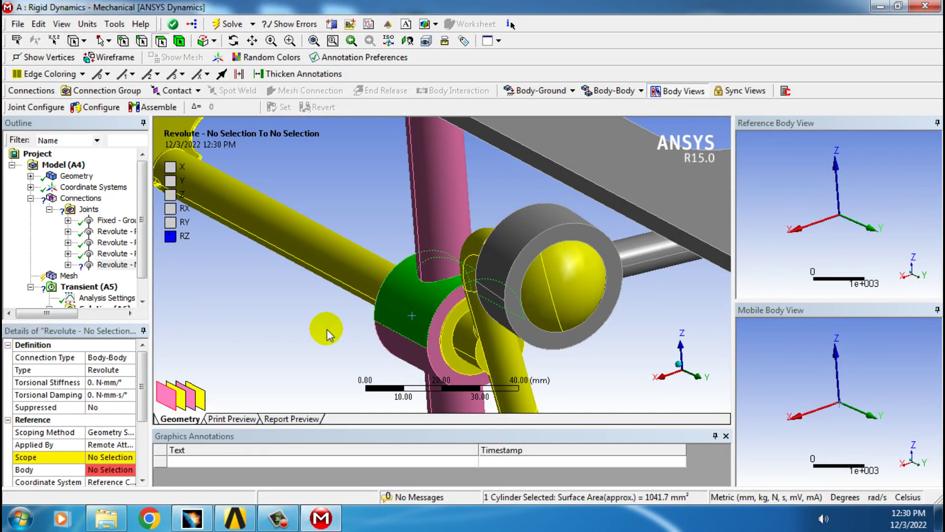
click(97, 459)
click(98, 457)
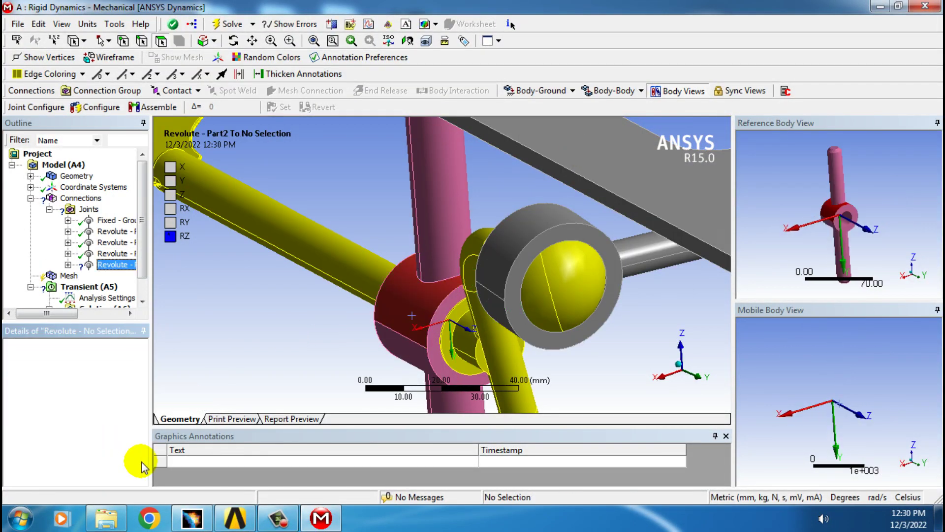
Set the joint's mobile scope to the Part6 cylindrical face seated inside the farther Part2 collar
click(109, 431)
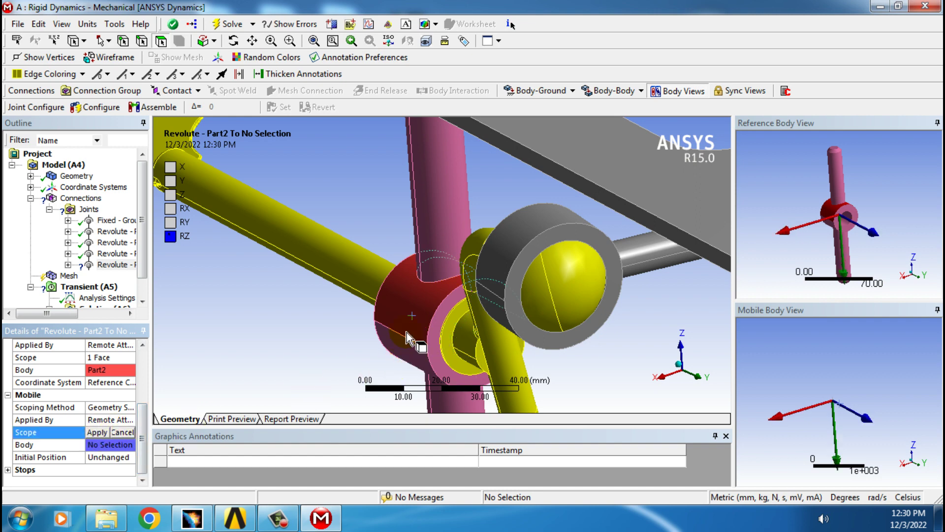
click(373, 287)
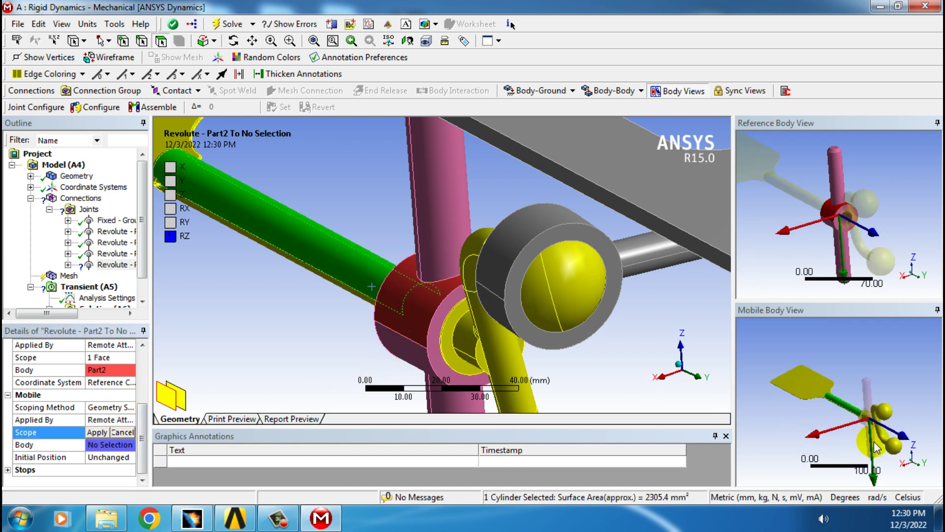
scroll(866, 441, up, 5)
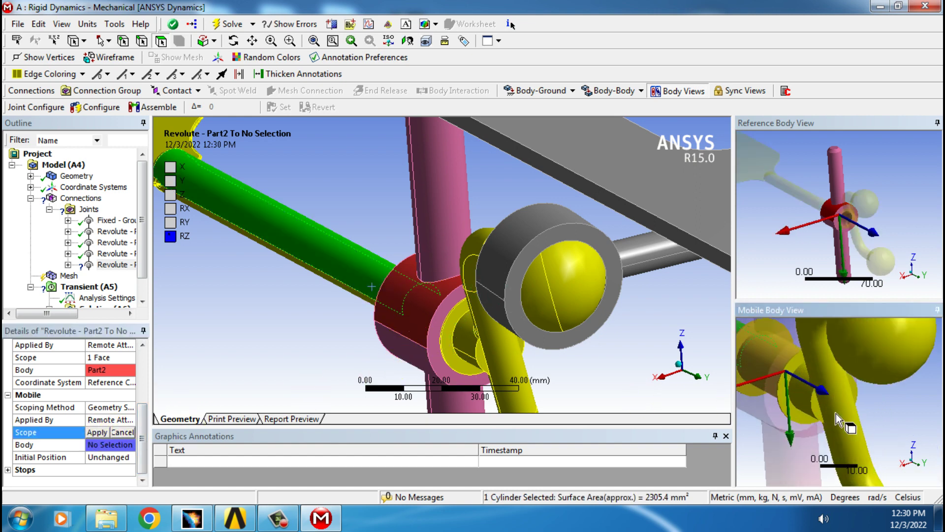
scroll(866, 419, up, 4)
click(879, 416)
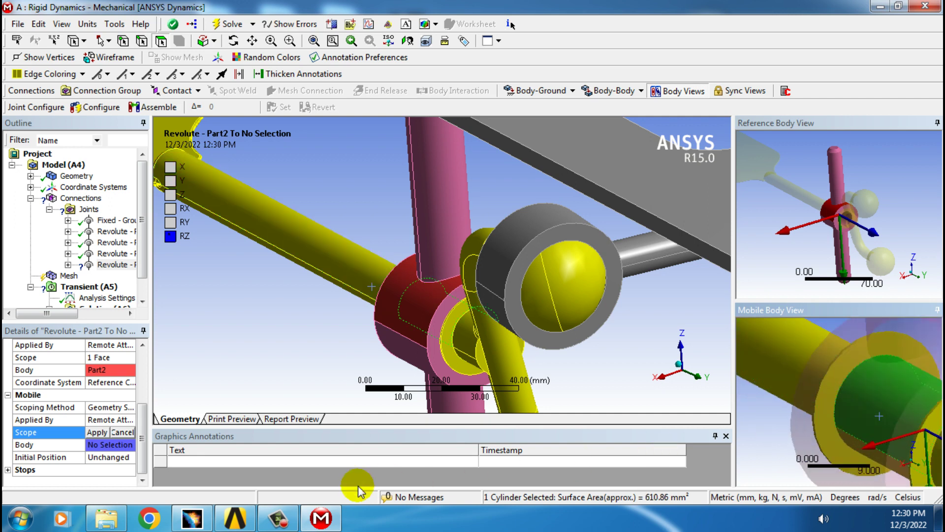
click(97, 432)
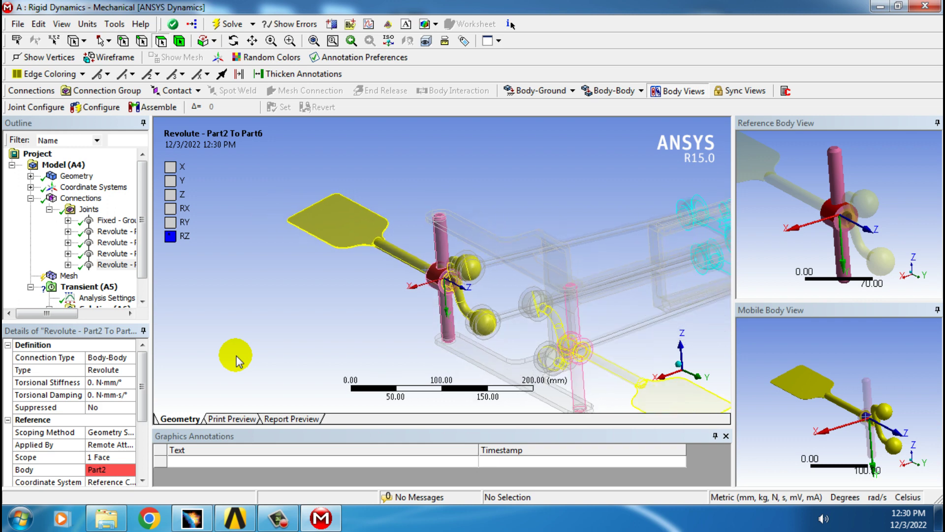
Add a body-to-body revolute joint with its reference scope on the cylindrical hub face between the two Part7 discs
ctrl+middle_drag(578, 364, 358, 386)
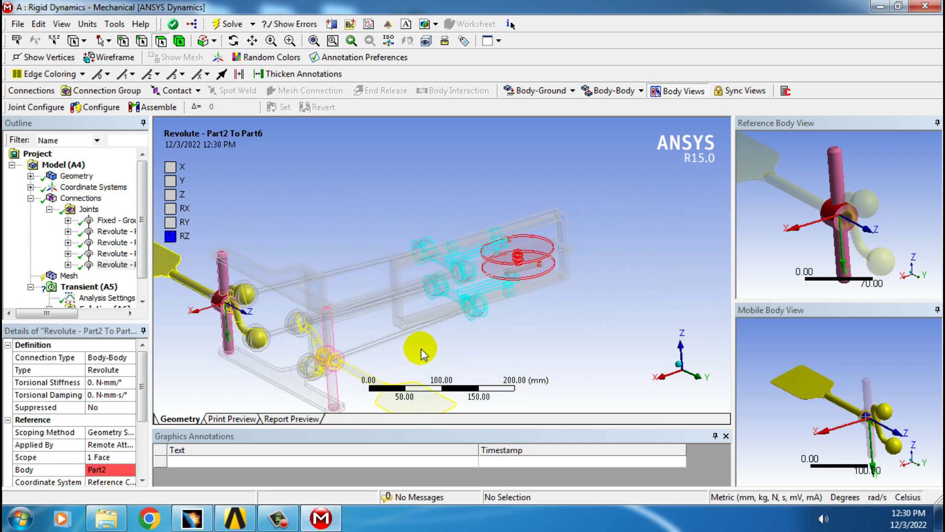
ctrl+middle_drag(513, 335, 516, 360)
scroll(510, 347, up, 6)
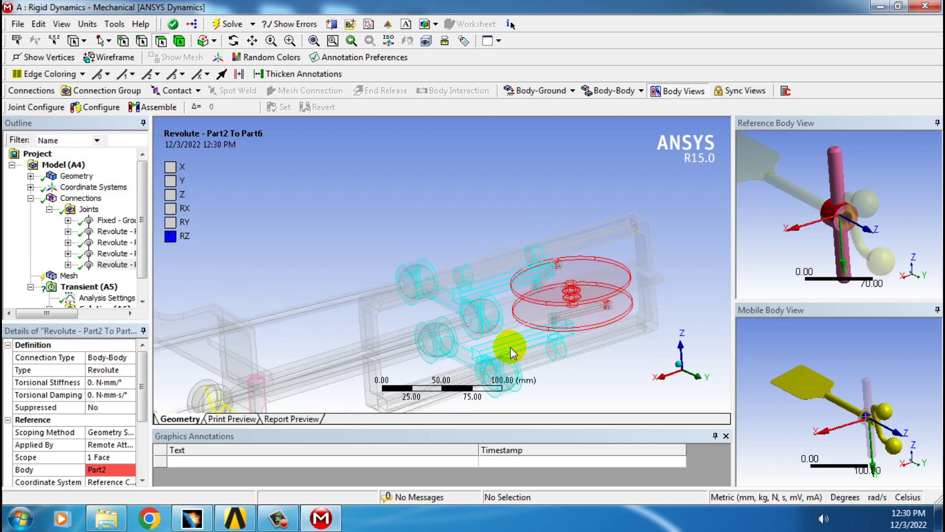
middle_drag(675, 355, 509, 298)
scroll(509, 298, up, 5)
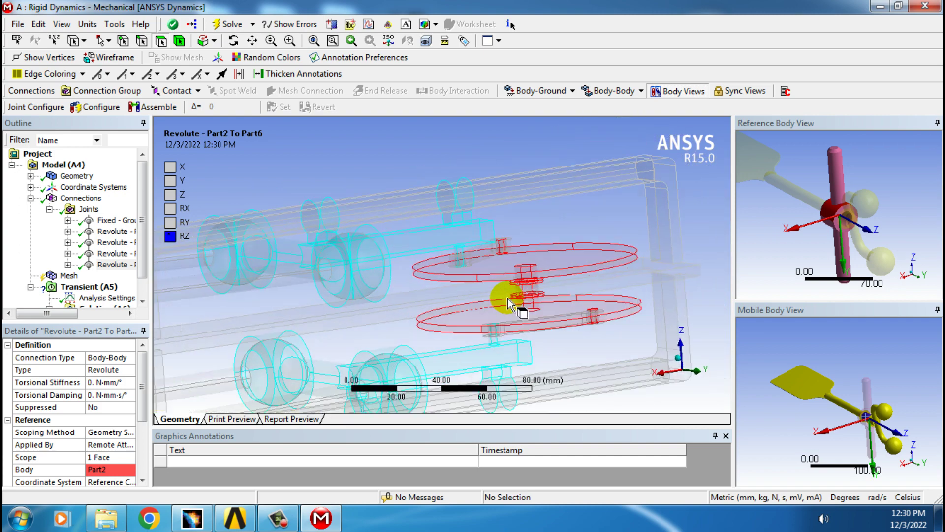
click(614, 90)
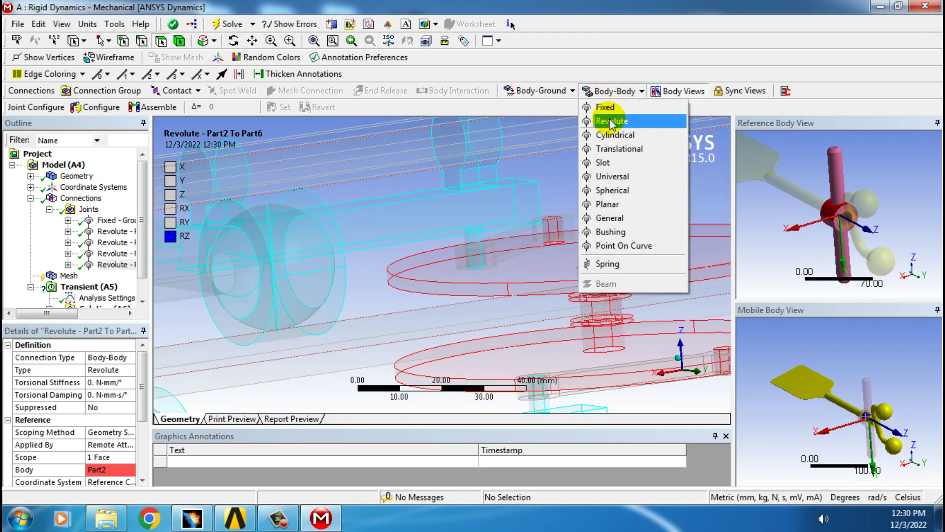
click(611, 120)
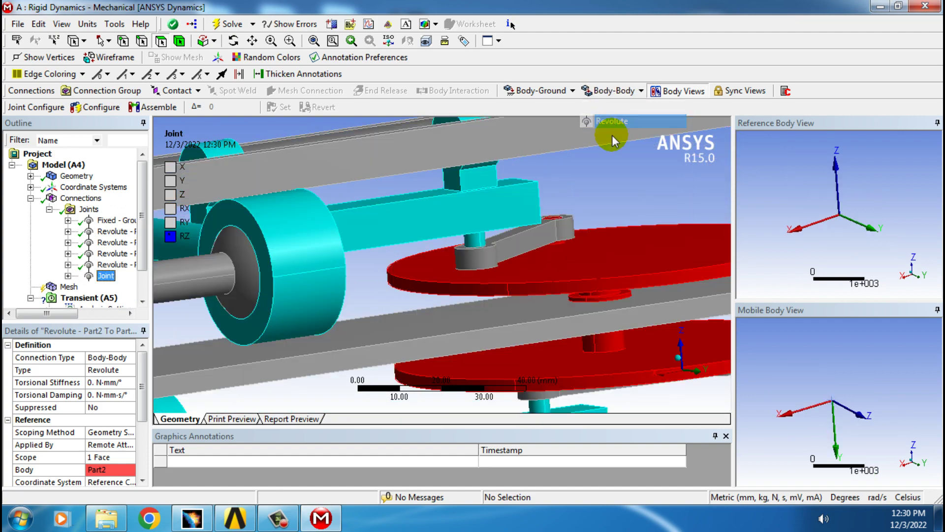
click(607, 335)
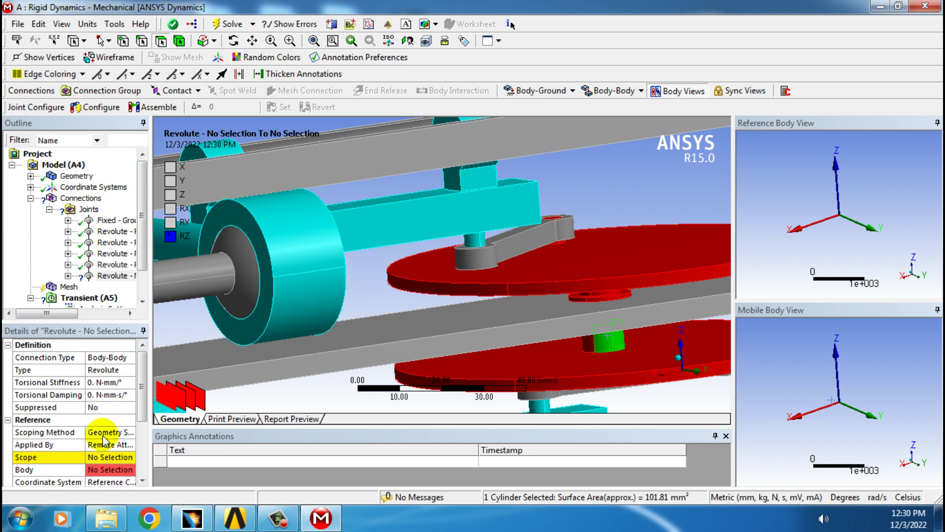
click(108, 457)
click(98, 457)
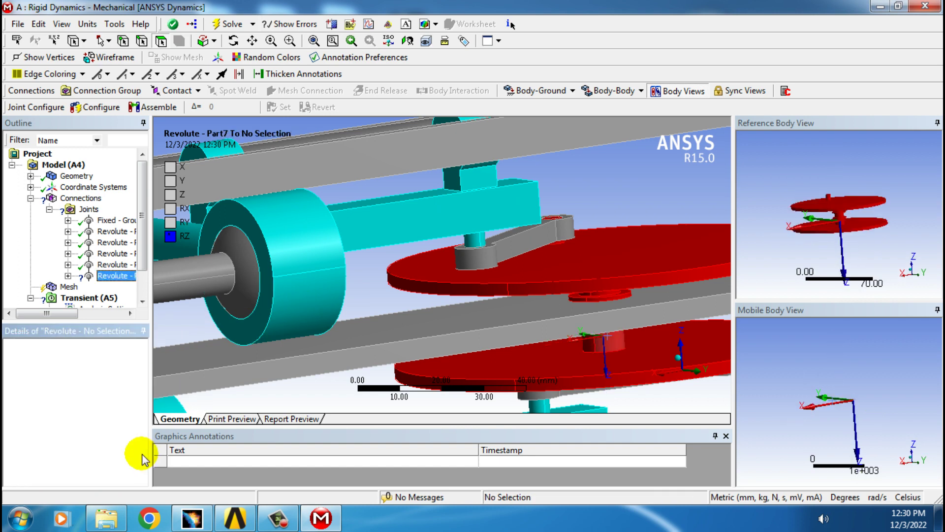
Set the joint's mobile scope to the cylindrical hole face in Part1's middle bar that surrounds the Part7 hub
click(104, 433)
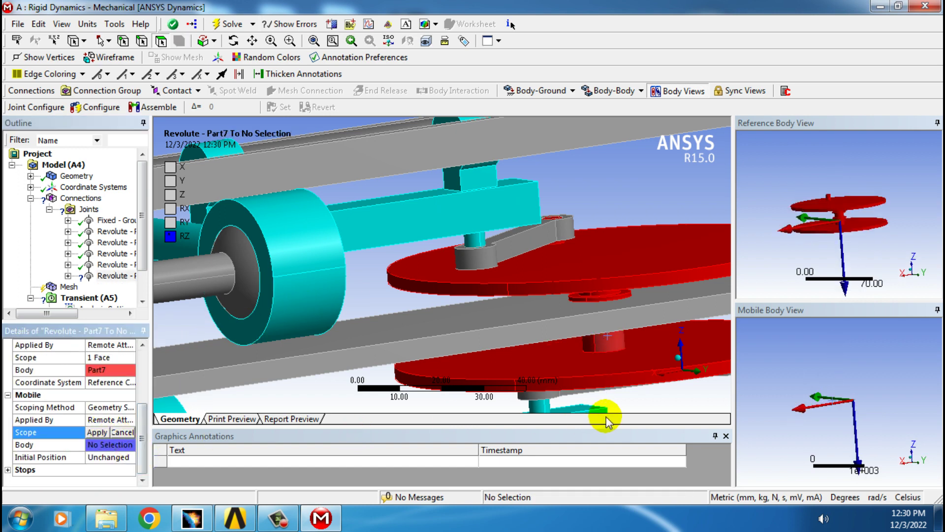
click(591, 324)
click(788, 428)
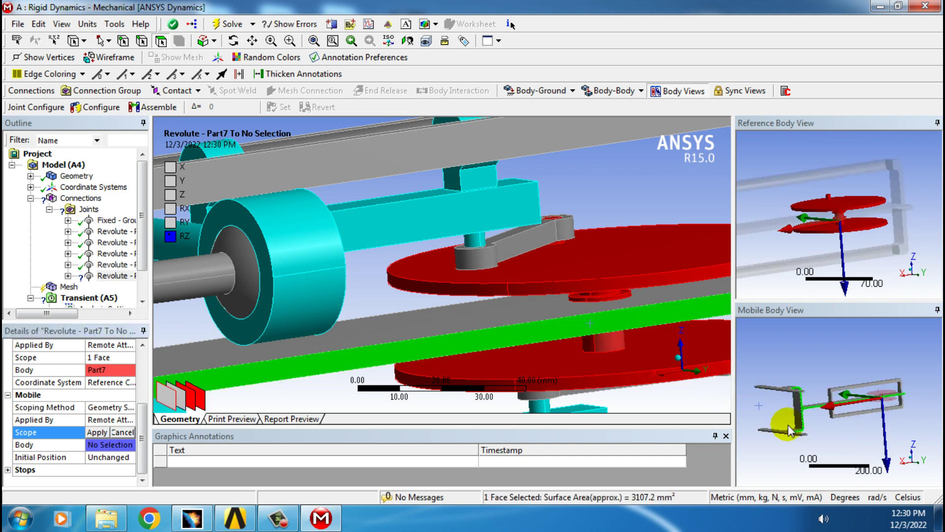
scroll(882, 409, up, 5)
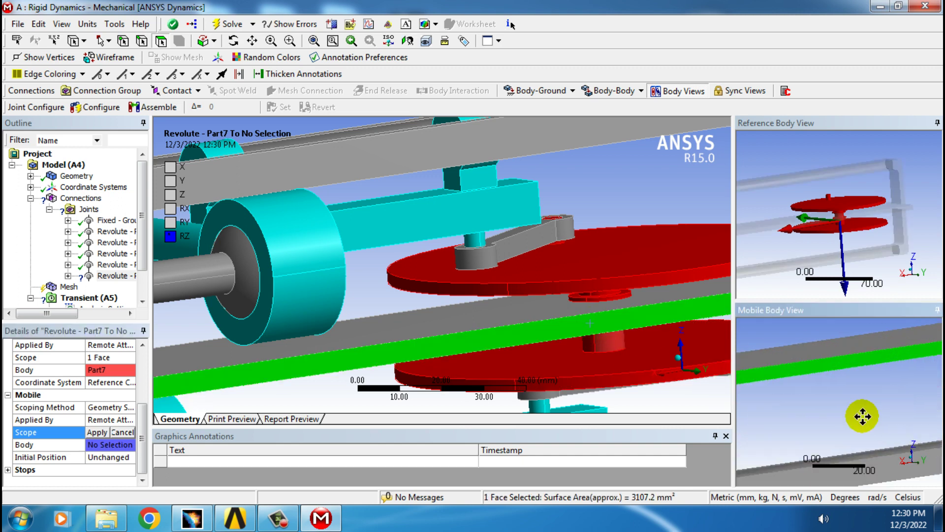
middle_drag(932, 416, 793, 437)
scroll(870, 383, up, 2)
ctrl+middle_drag(870, 383, 835, 391)
scroll(836, 391, up, 3)
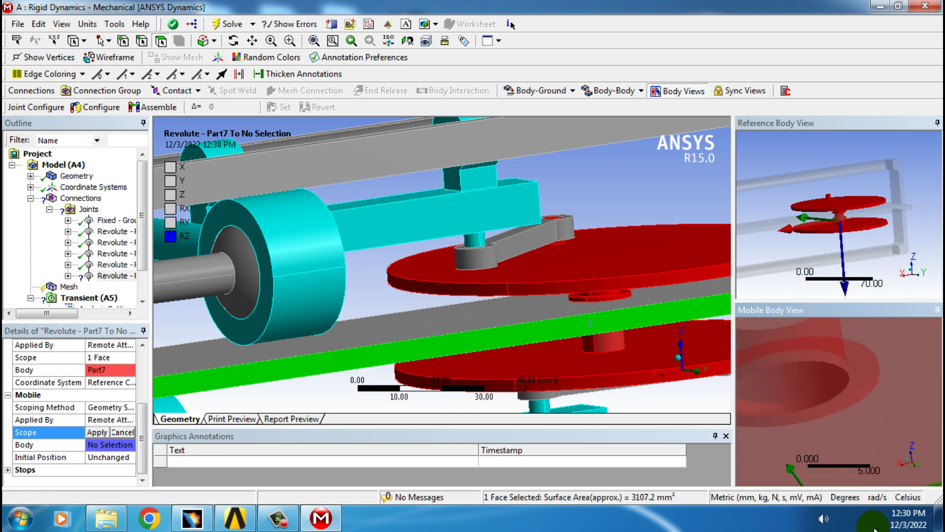
click(806, 389)
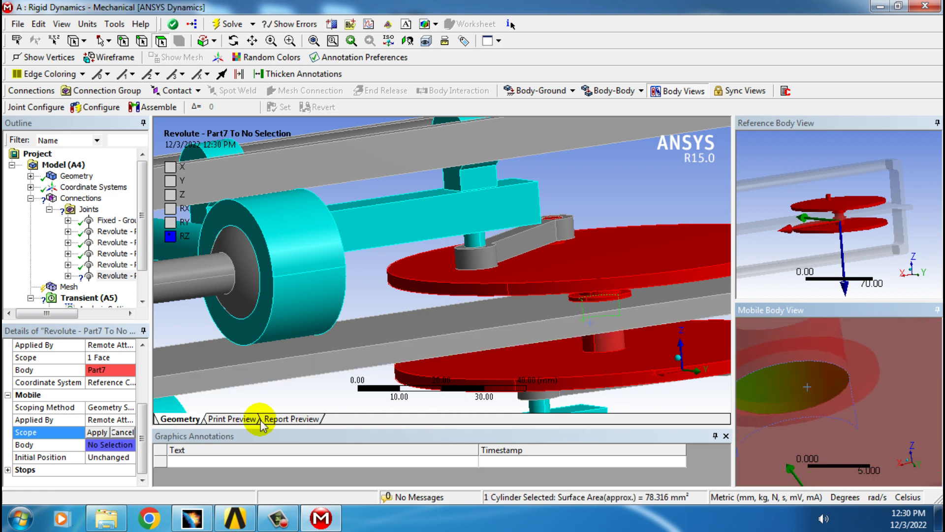
click(96, 432)
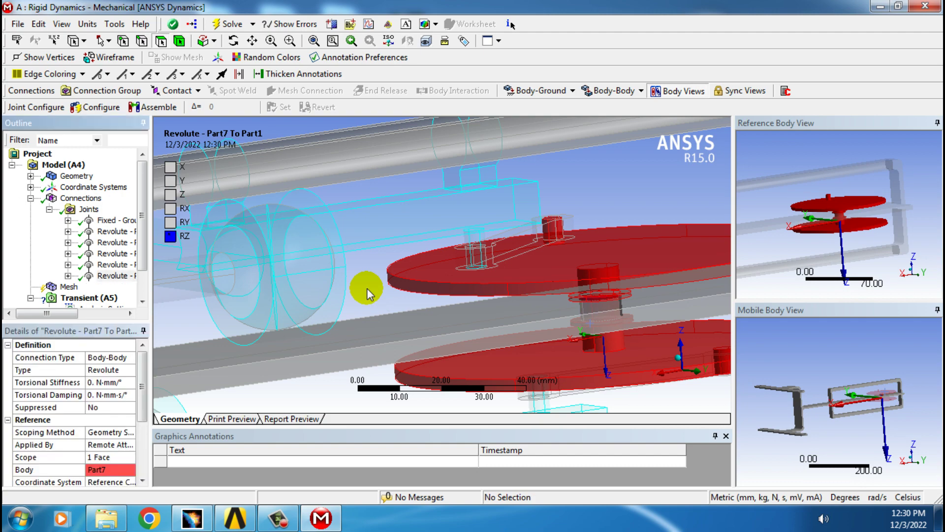
Add a body-to-body revolute joint with its reference scope on the outer cylindrical face of Part9's end around the upper disc pin
scroll(368, 291, down, 3)
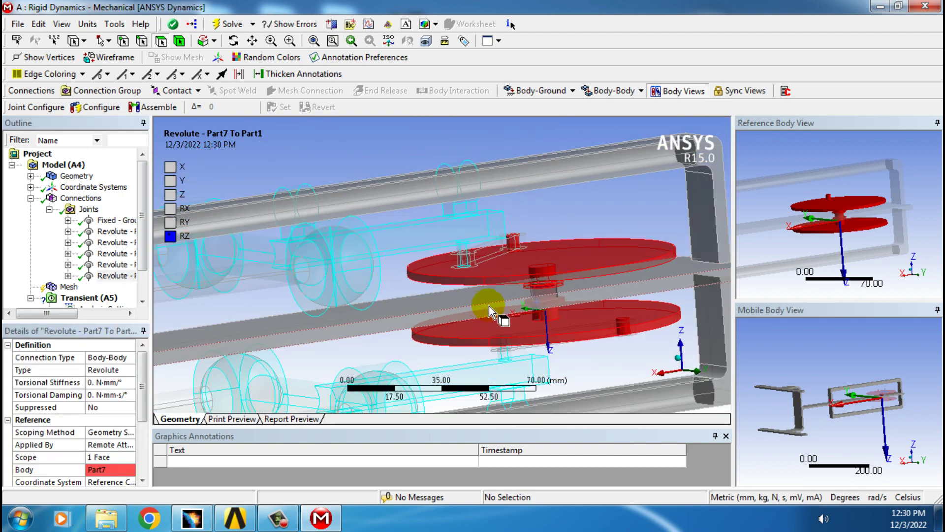
scroll(536, 298, up, 3)
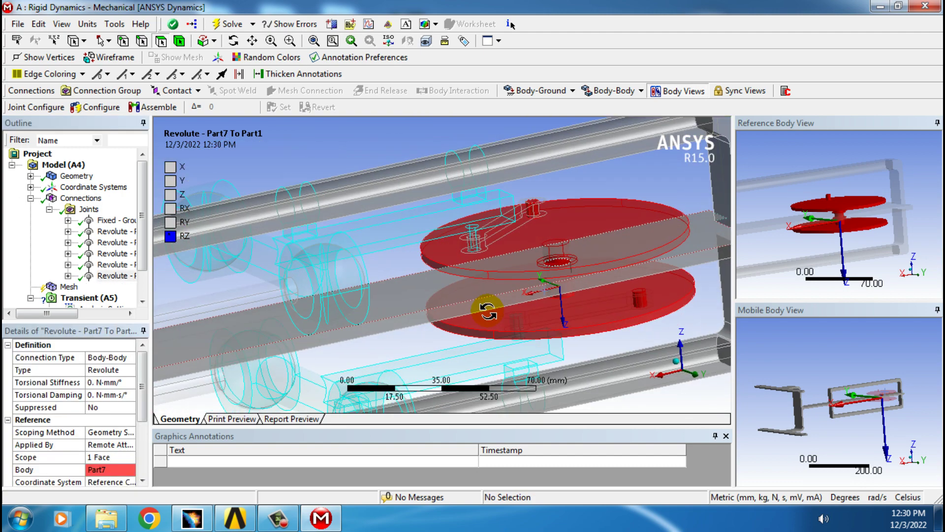
scroll(539, 294, up, 5)
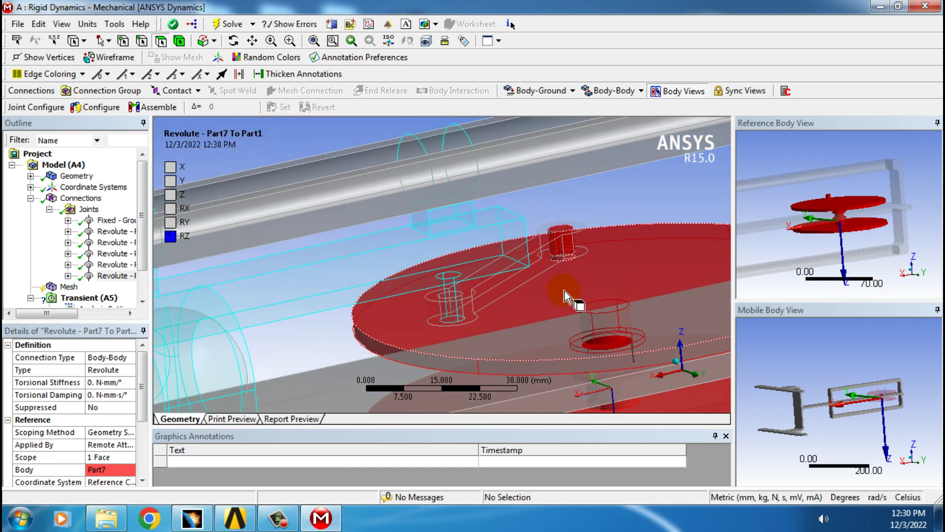
middle_drag(566, 290, 580, 253)
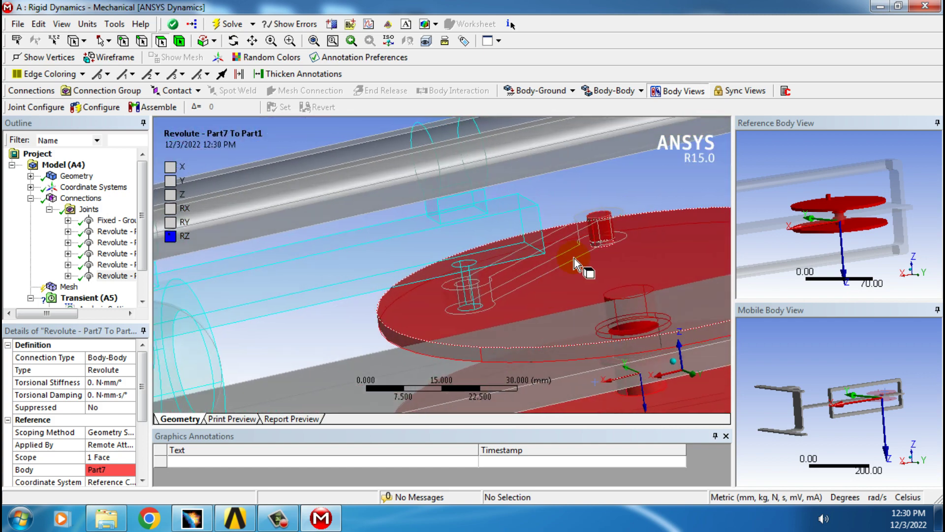
click(612, 93)
click(612, 132)
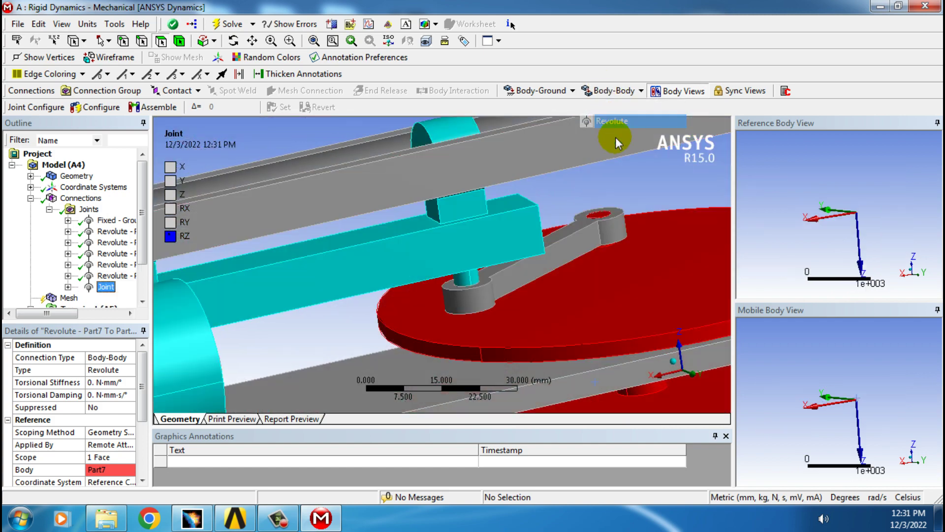
click(618, 222)
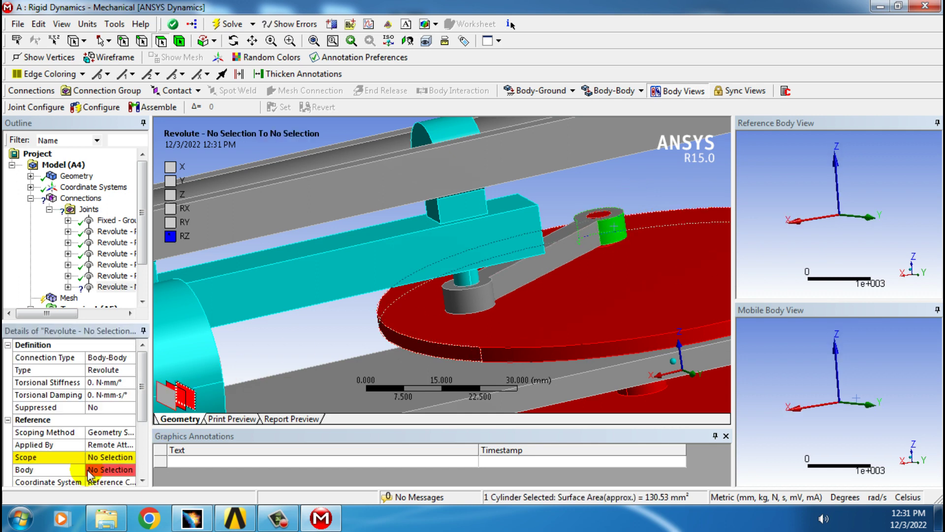
click(97, 457)
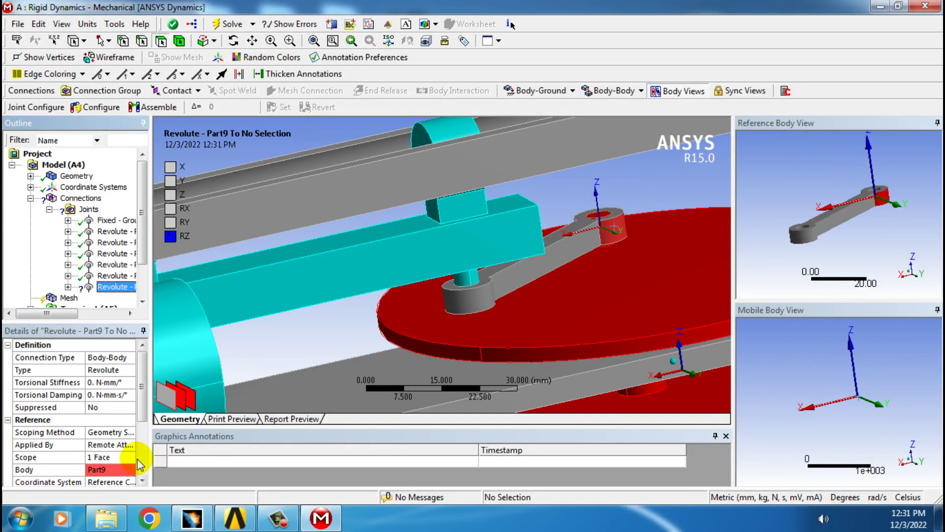
Set that joint's mobile scope to the cylindrical face of the Part7 upper disc pin inside the Part9 link
click(141, 465)
click(93, 436)
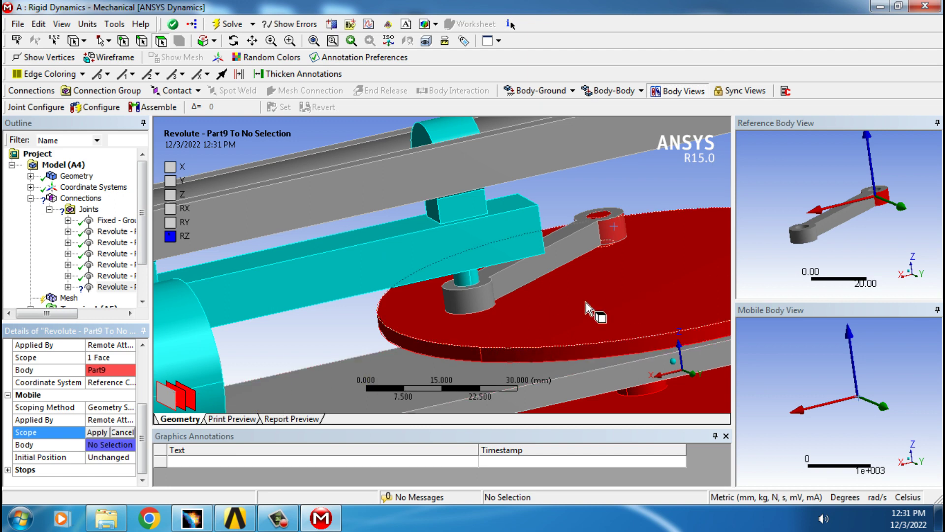
click(602, 282)
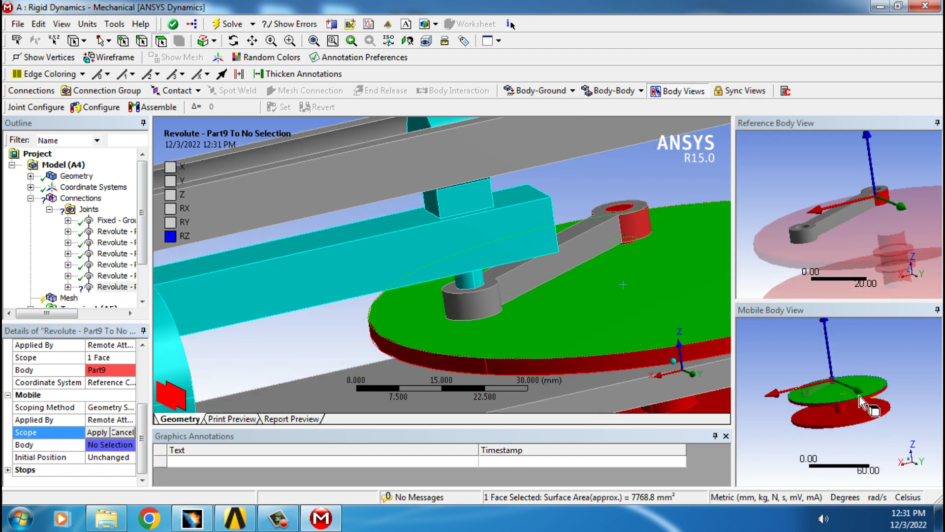
click(885, 433)
scroll(884, 431, up, 6)
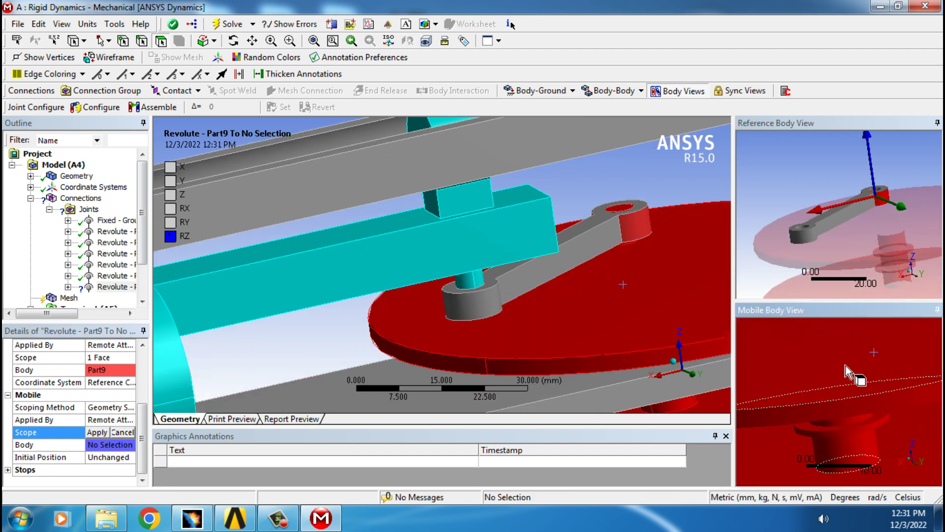
ctrl+middle_drag(851, 370, 890, 518)
scroll(888, 459, up, 3)
click(841, 449)
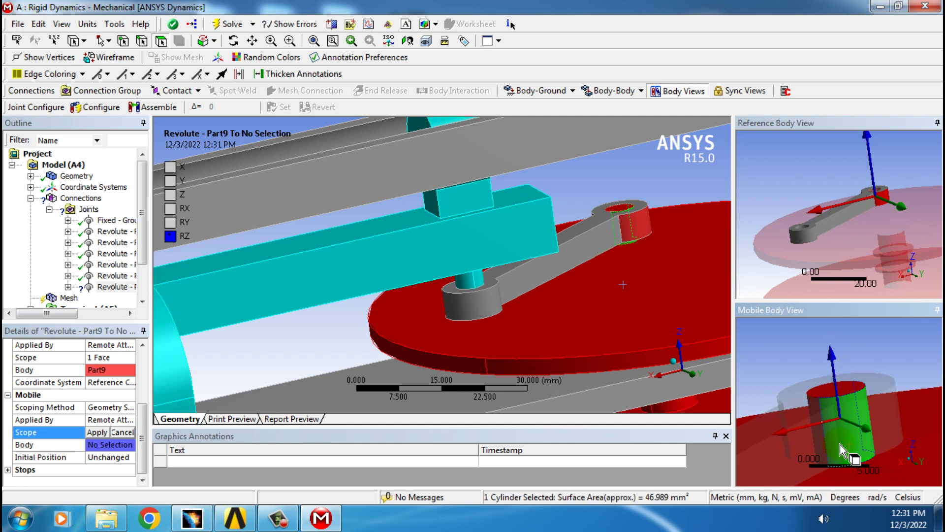
click(97, 432)
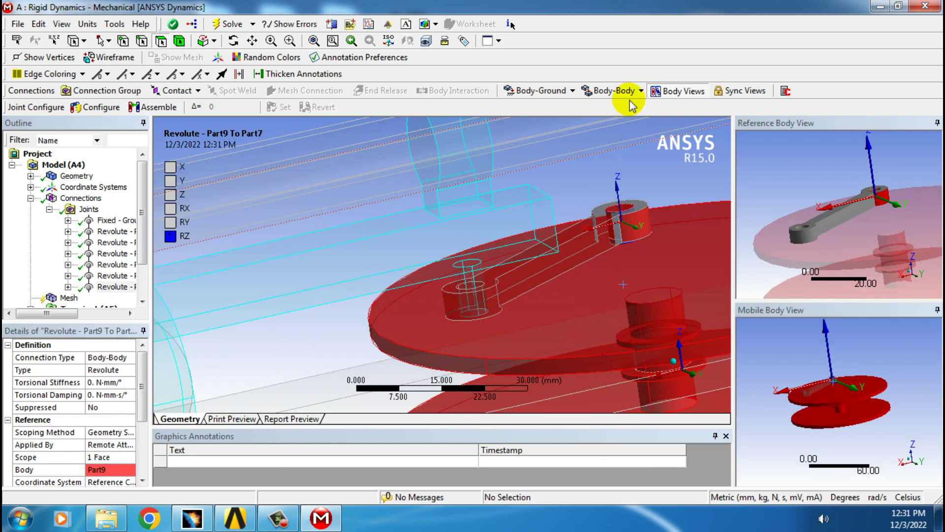
Add a body-to-body revolute joint with its reference scope on the outer cylindrical face of Part9's other end, around the Part3 pin
click(616, 91)
click(611, 121)
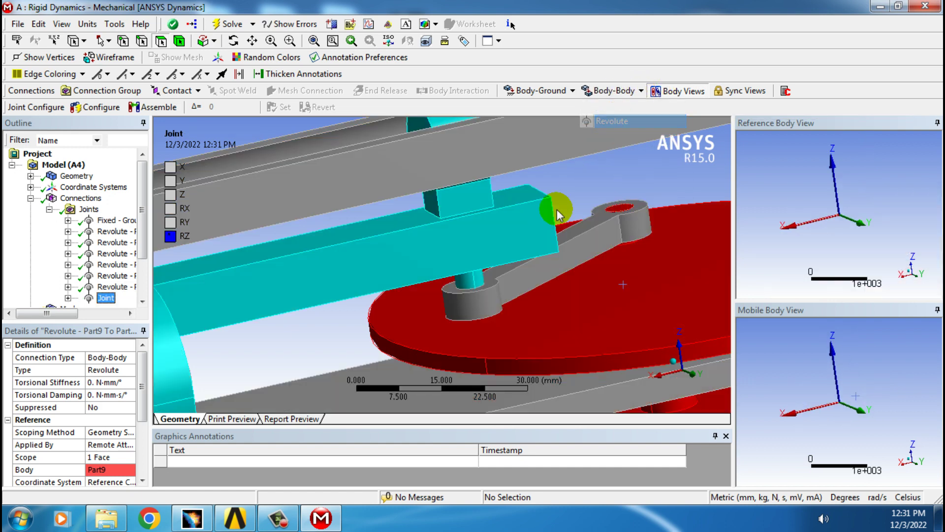
click(481, 299)
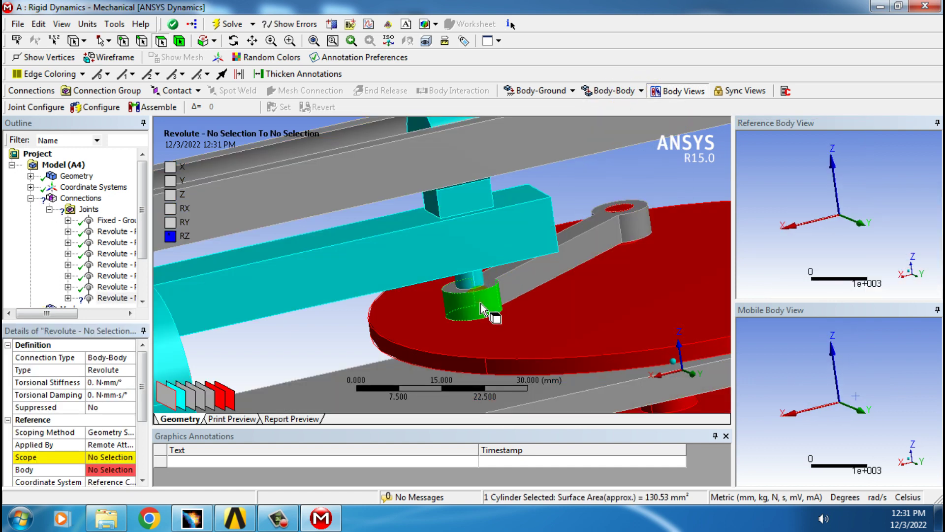
click(97, 458)
click(101, 457)
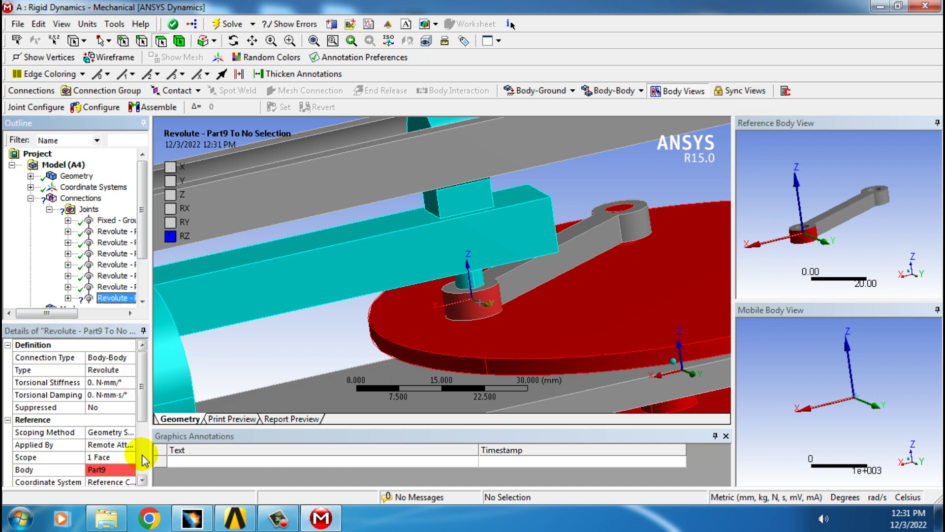
Set the joint's mobile scope to the cylindrical face of the Part3 pin seated in the Part9 link
scroll(142, 460, down, 3)
click(118, 433)
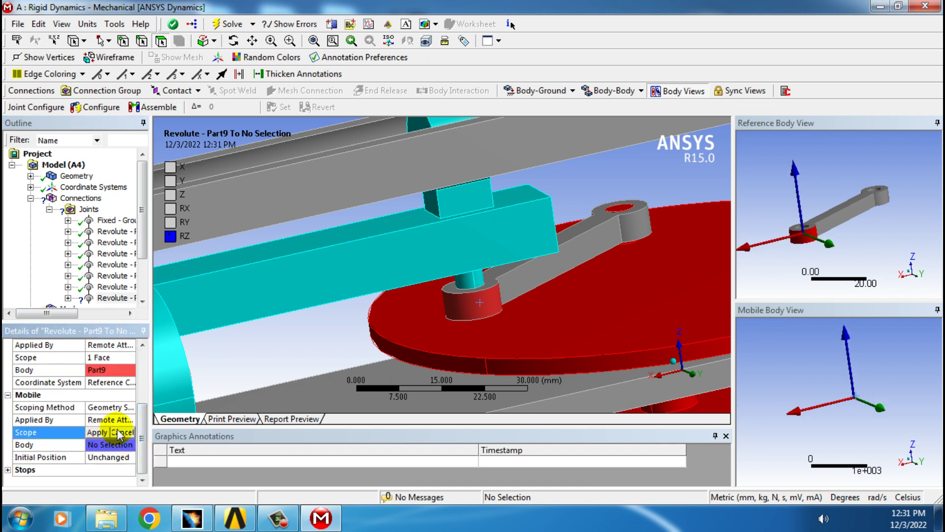
click(470, 285)
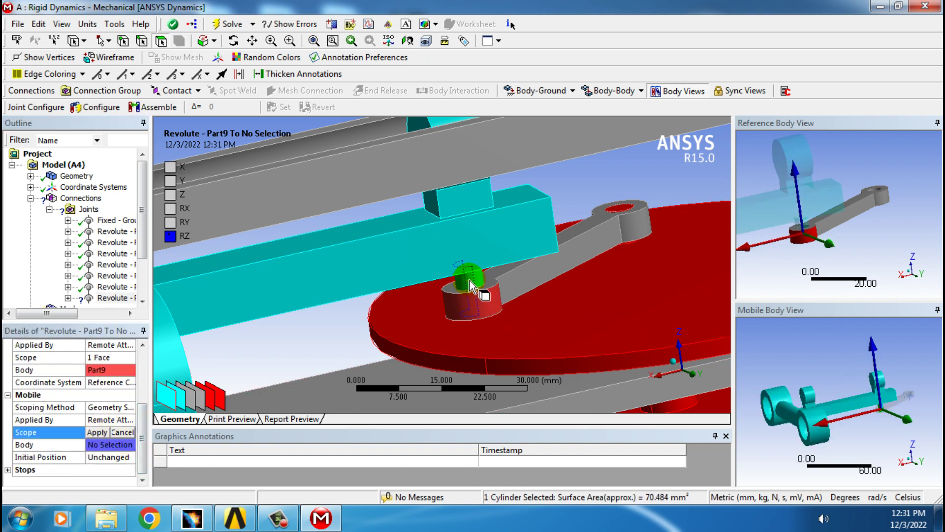
click(97, 433)
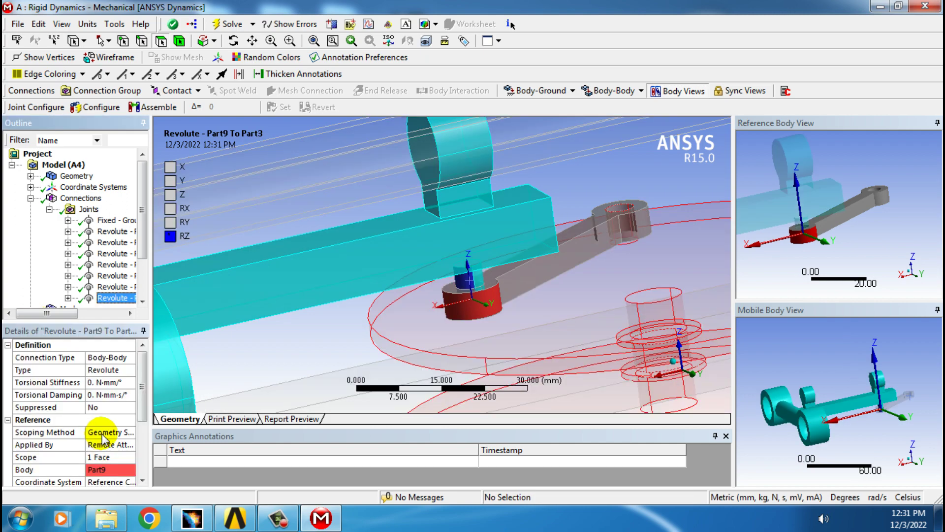
Add a body-to-body revolute joint with its reference scope on the outer cylindrical face of the lower Part9 link's end around the disc pin
scroll(422, 327, down, 5)
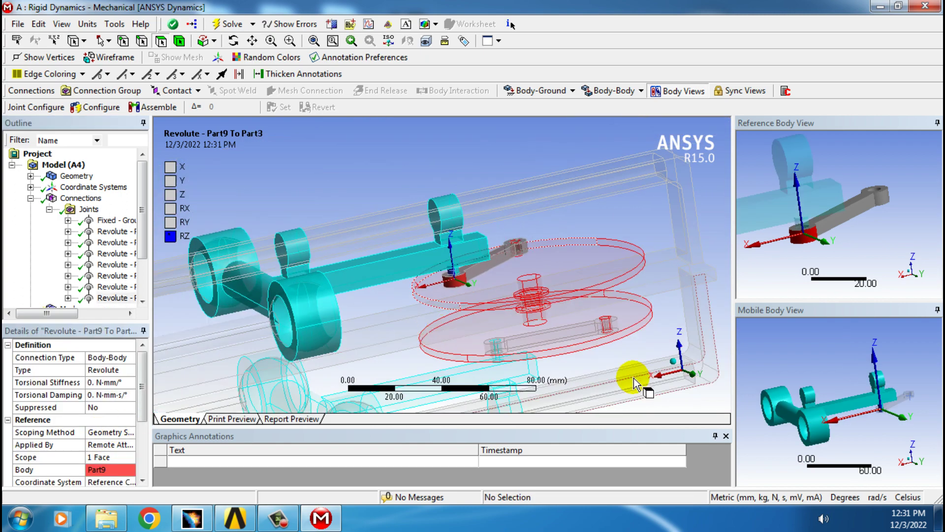
ctrl+middle_drag(610, 370, 546, 299)
middle_drag(488, 327, 481, 302)
scroll(595, 339, up, 3)
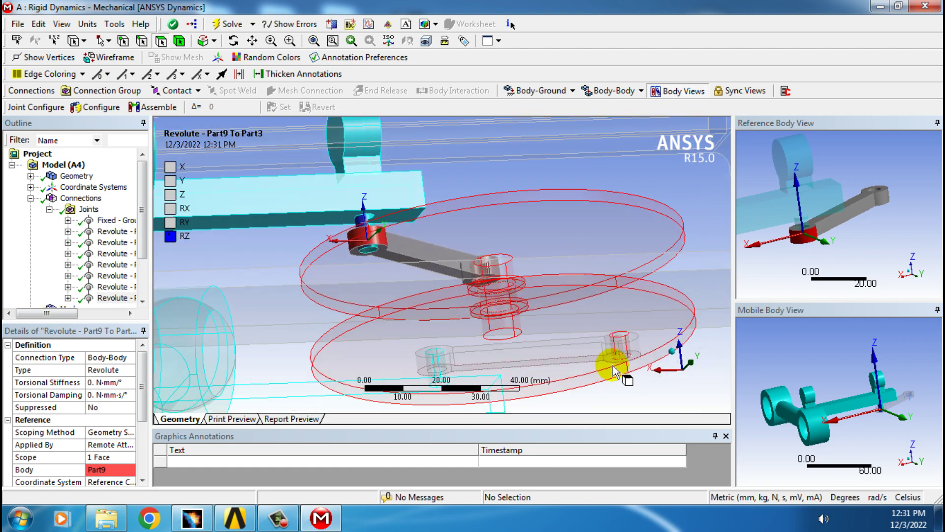
ctrl+middle_drag(609, 364, 553, 334)
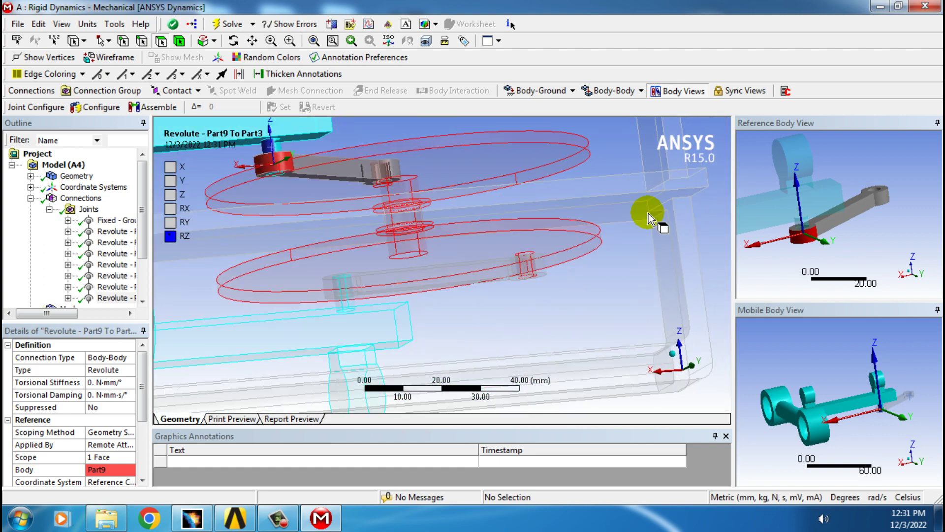
click(641, 91)
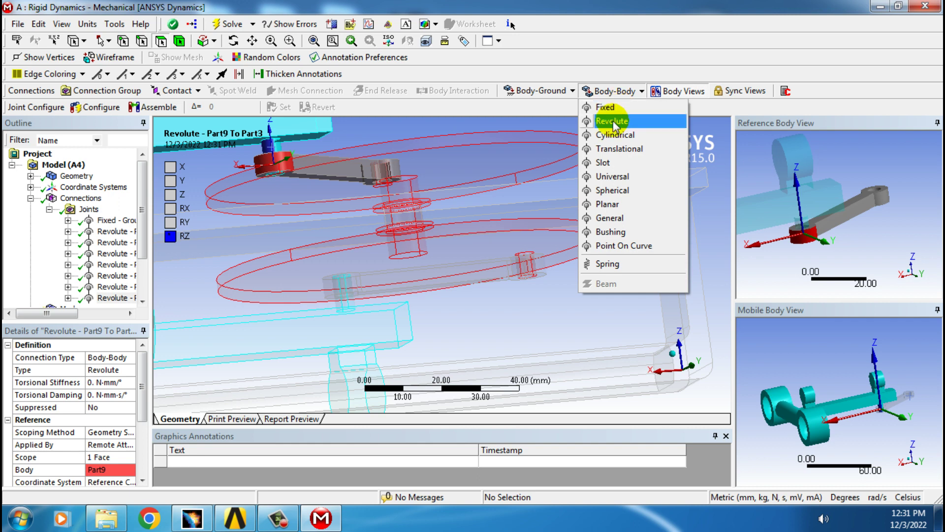
click(610, 111)
click(526, 266)
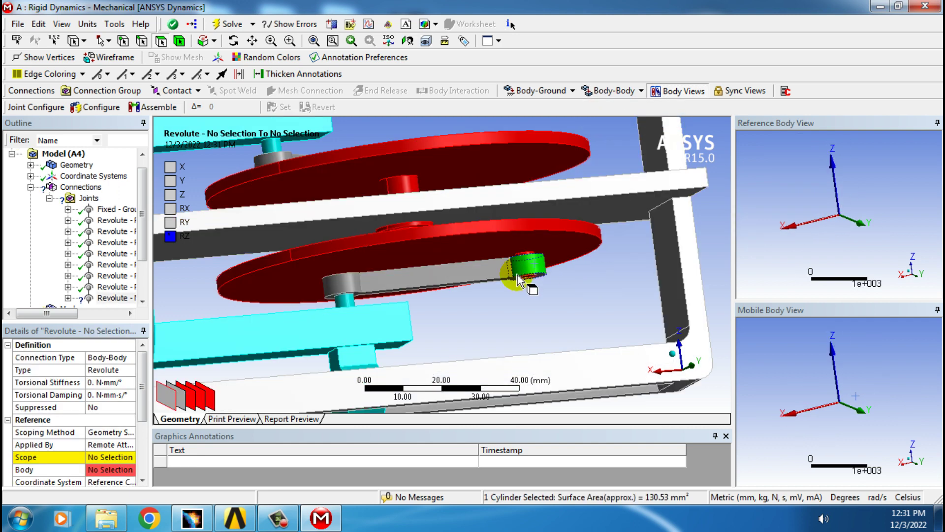
click(98, 457)
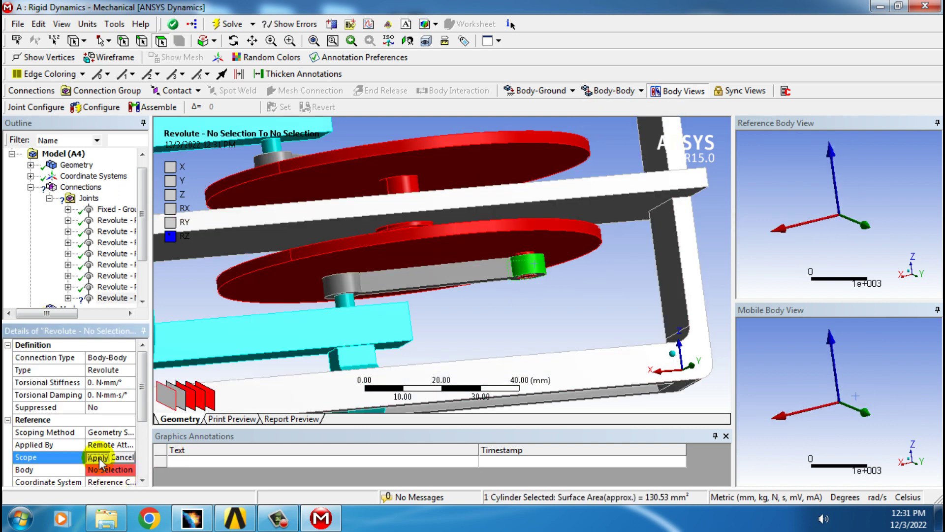
Set that joint's mobile scope to the cylindrical face of the Part7 lower disc pin inside the Part9 link
click(143, 463)
click(105, 432)
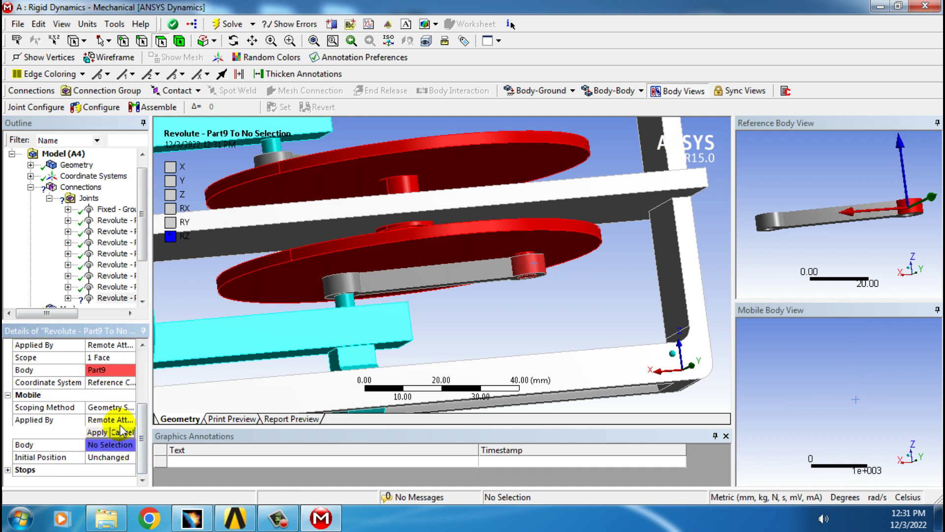
scroll(561, 322, up, 5)
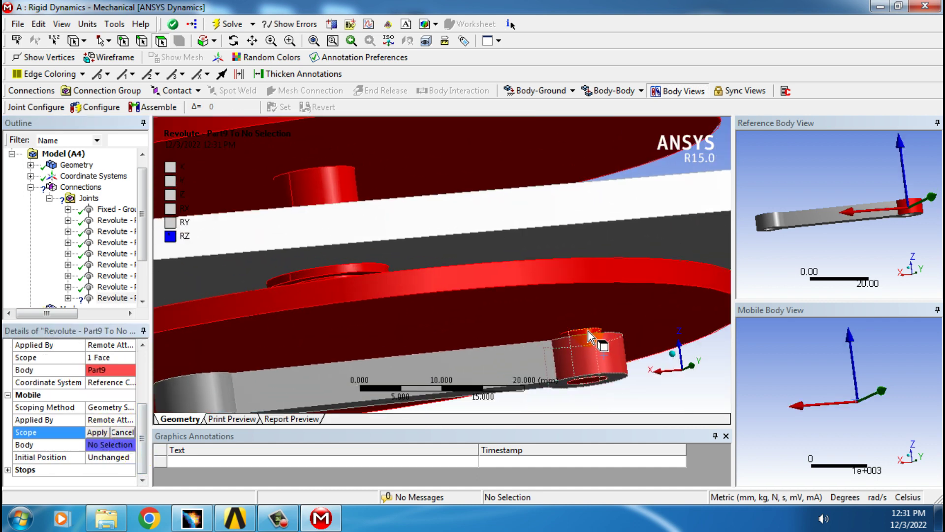
click(588, 336)
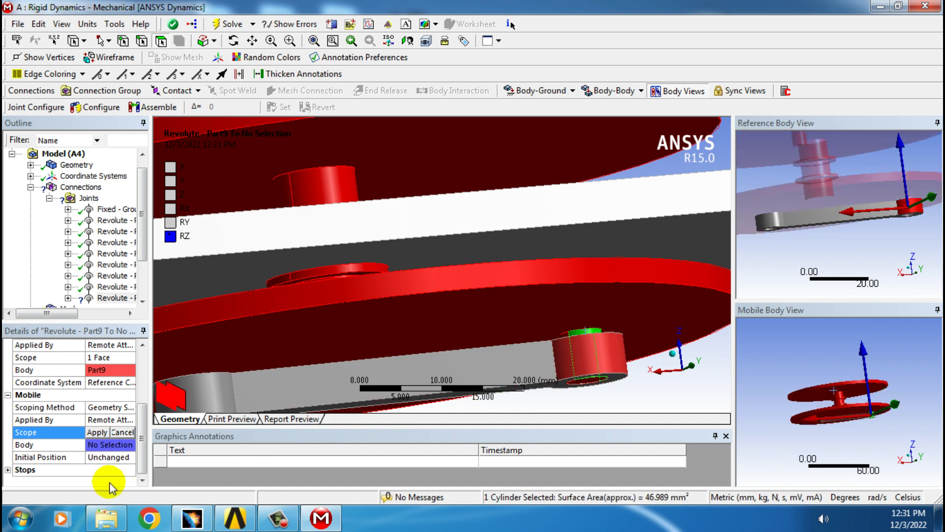
click(96, 433)
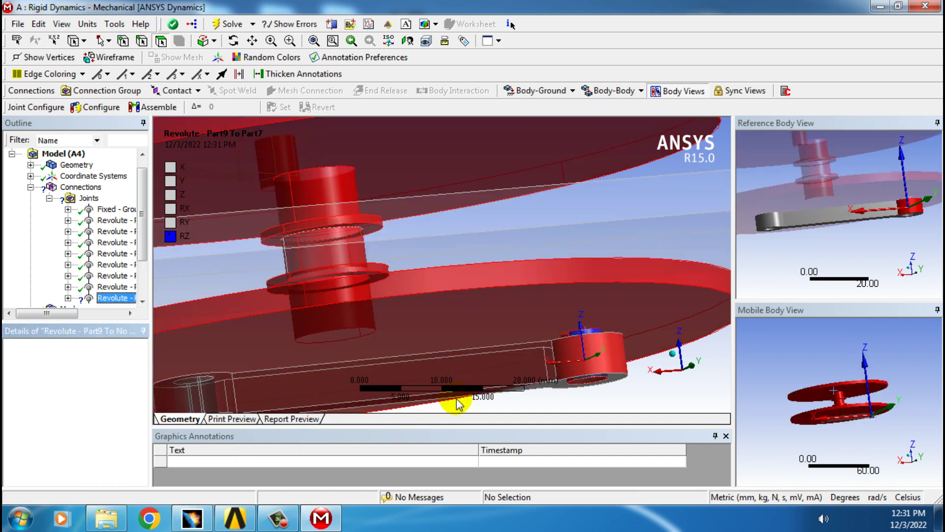
Add a body-to-body revolute joint with its reference scope on the lower Part9 link's other outer cylindrical end, around the Part3 pin
drag(583, 294, 635, 287)
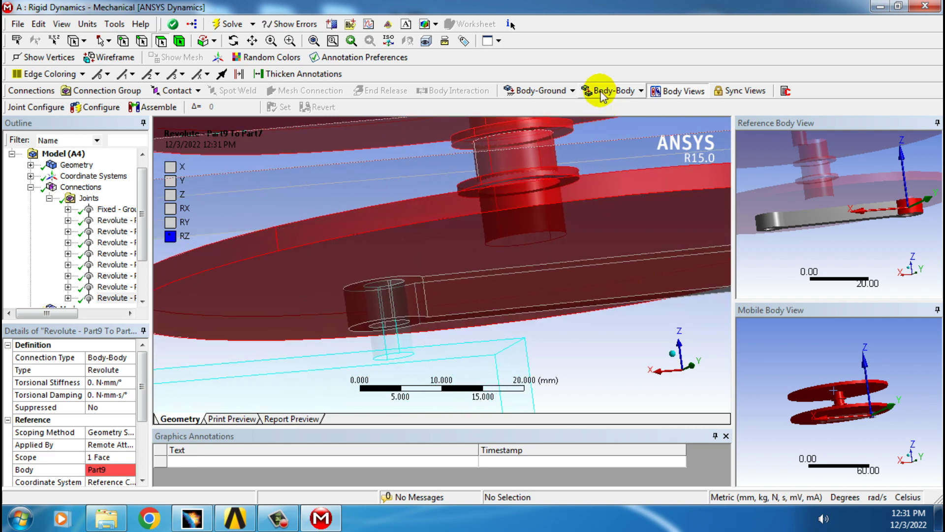
drag(141, 402, 141, 443)
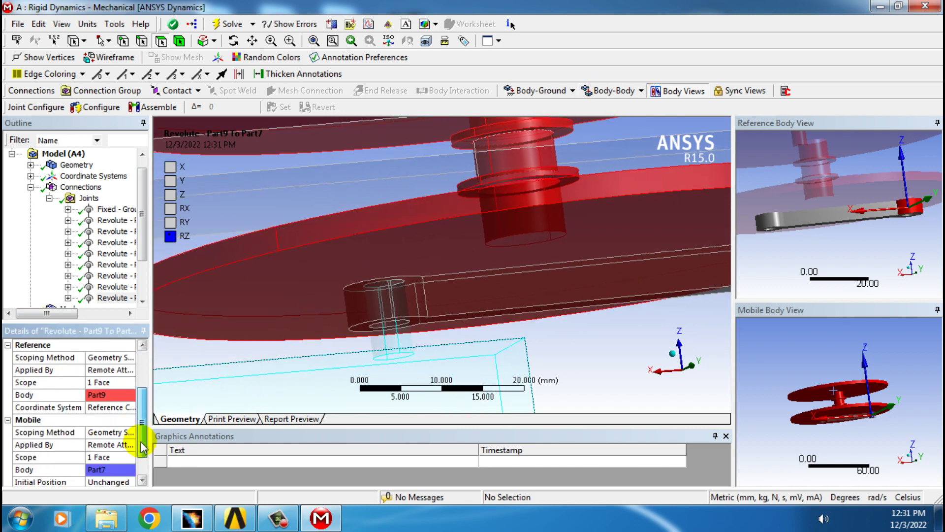
click(613, 90)
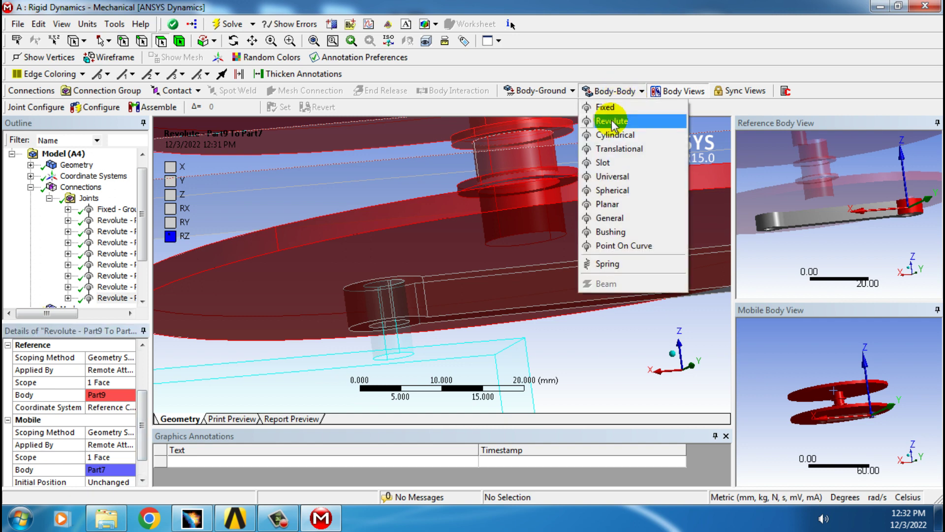
click(611, 122)
click(397, 288)
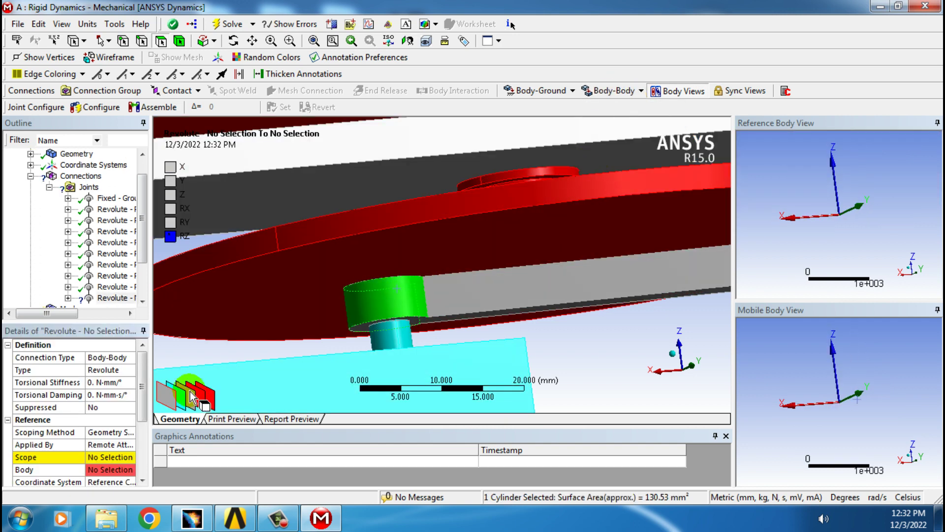
click(105, 457)
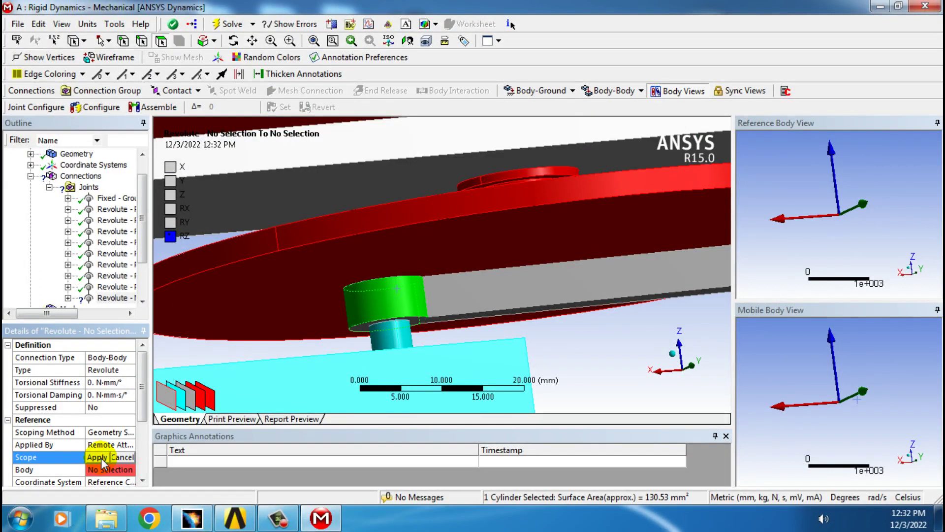
Set the joint's mobile scope to the cylindrical face of the lower Part3 pin seated in the Part9 link
click(138, 465)
click(140, 463)
click(103, 432)
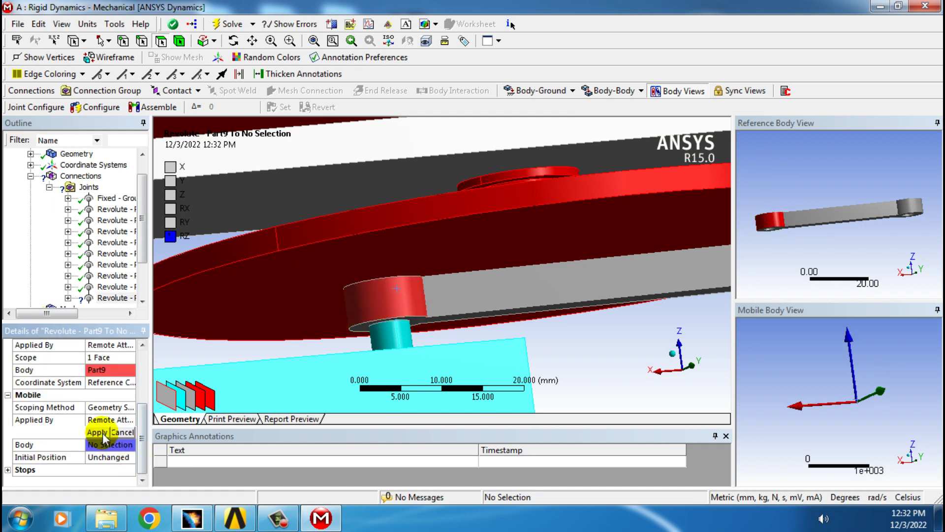
click(387, 341)
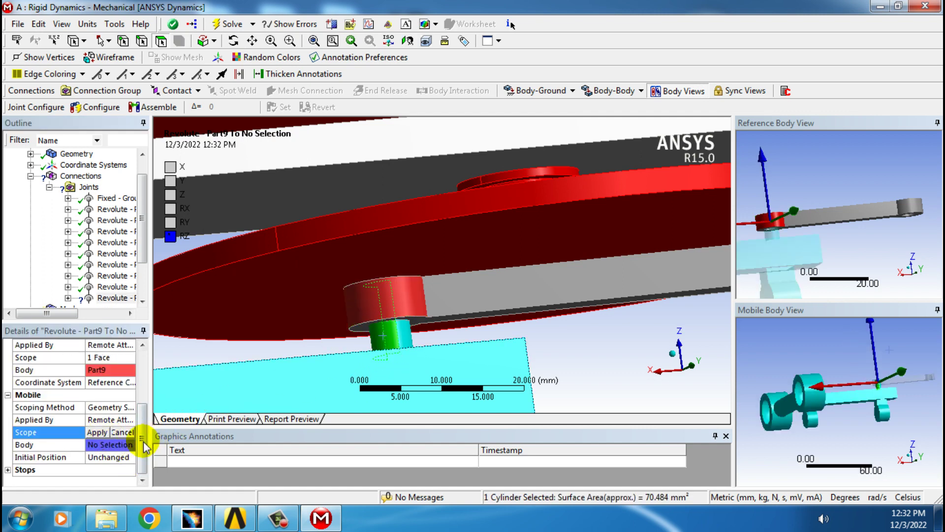
click(98, 432)
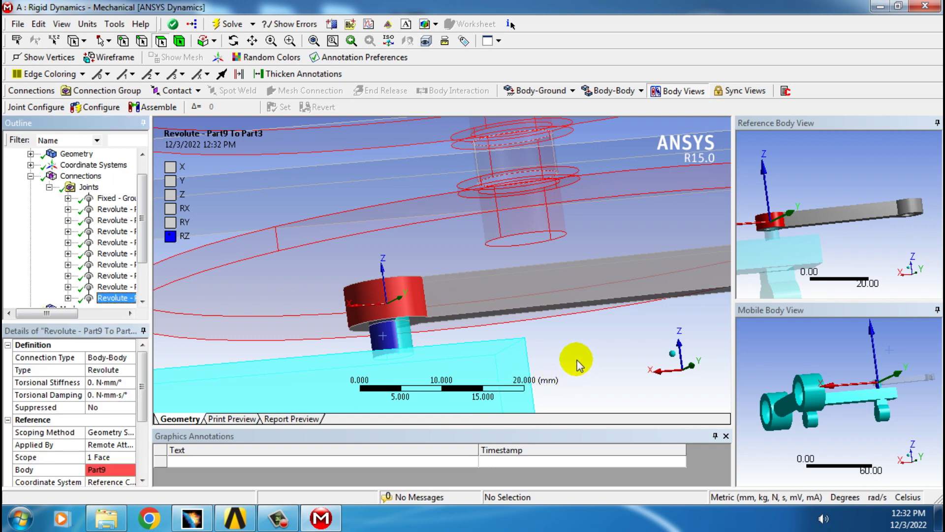
Add a body-to-body translational joint with its reference scope on the cylindrical face of the upper Part3's guide lug nearest the rollers
scroll(576, 364, down, 5)
scroll(574, 359, down, 2)
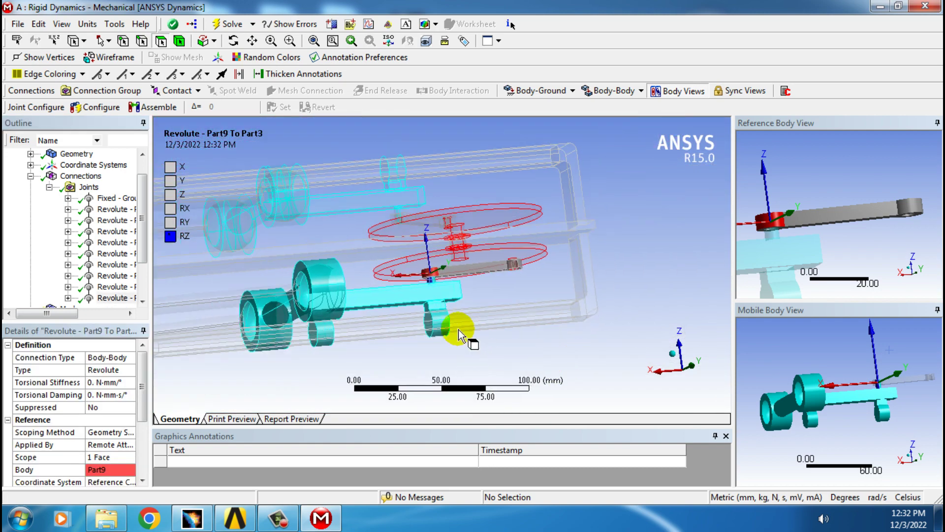
middle_drag(453, 321, 510, 340)
scroll(490, 279, up, 3)
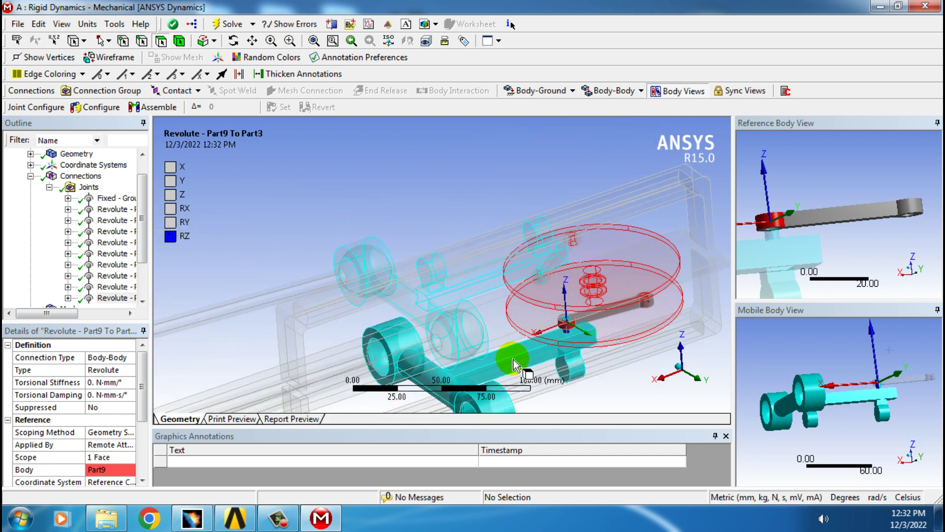
click(611, 94)
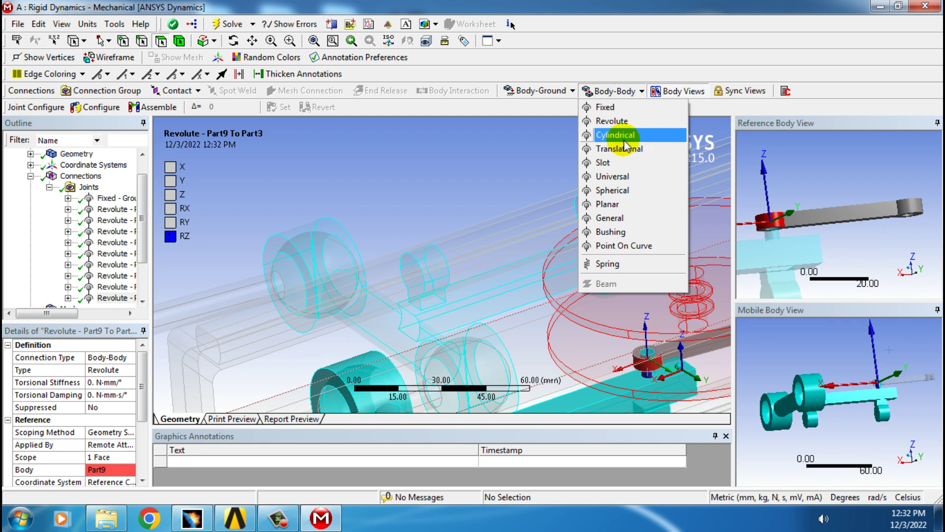
click(621, 148)
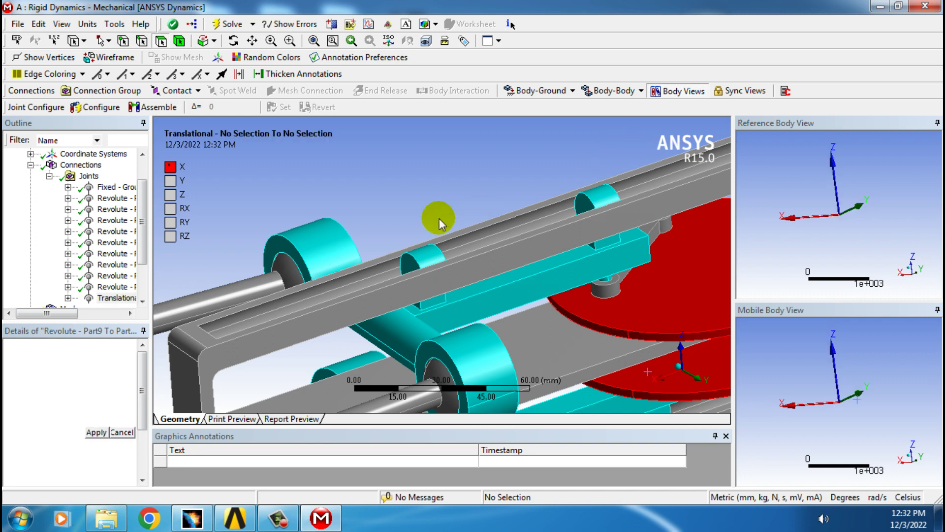
click(424, 266)
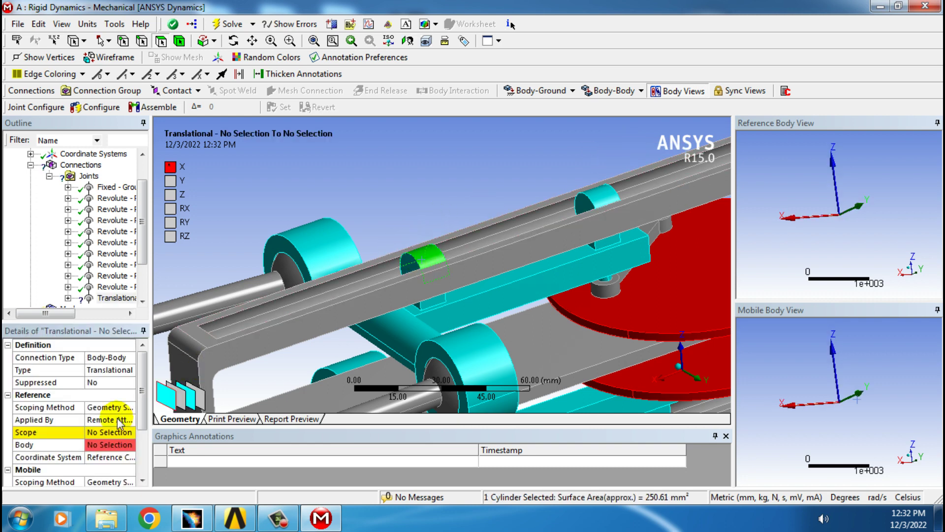
click(95, 431)
click(95, 431)
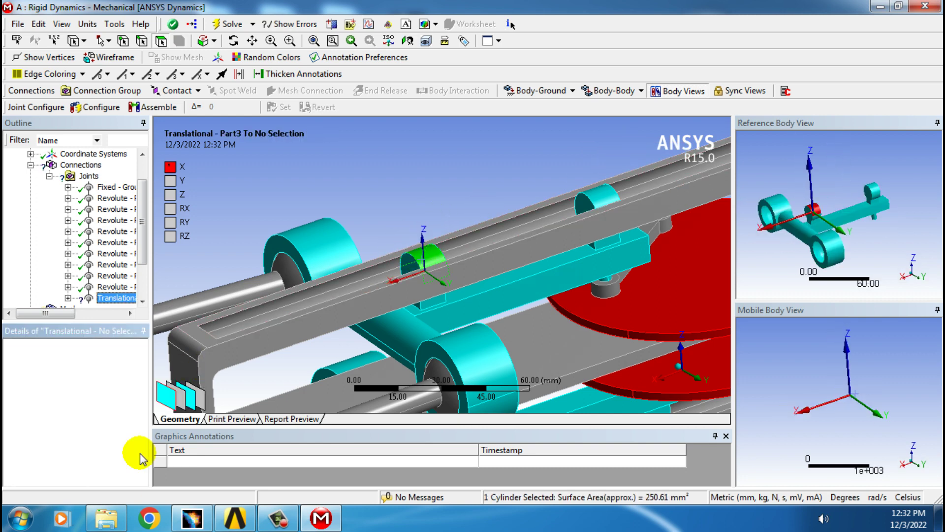
Set the translational joint's mobile scope to the long cylindrical groove face of the Part1 frame's upper rail
click(140, 455)
click(103, 435)
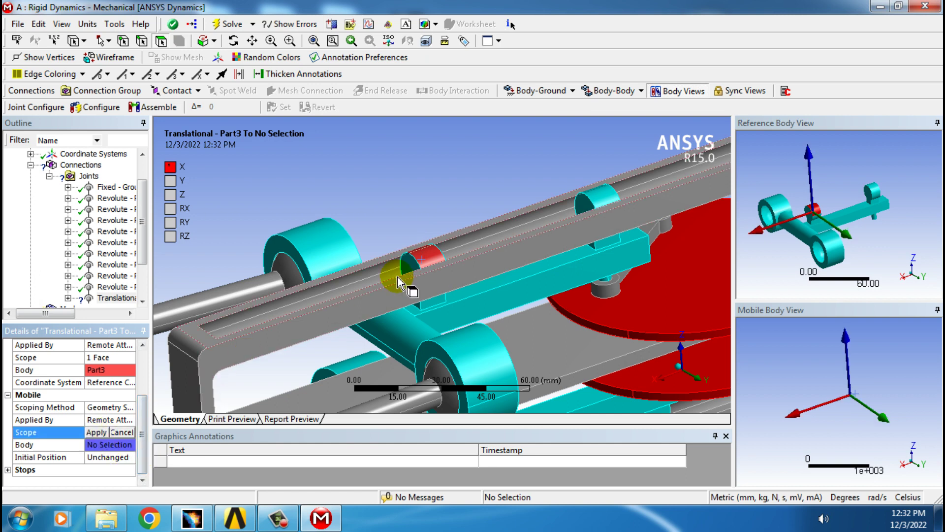
click(385, 271)
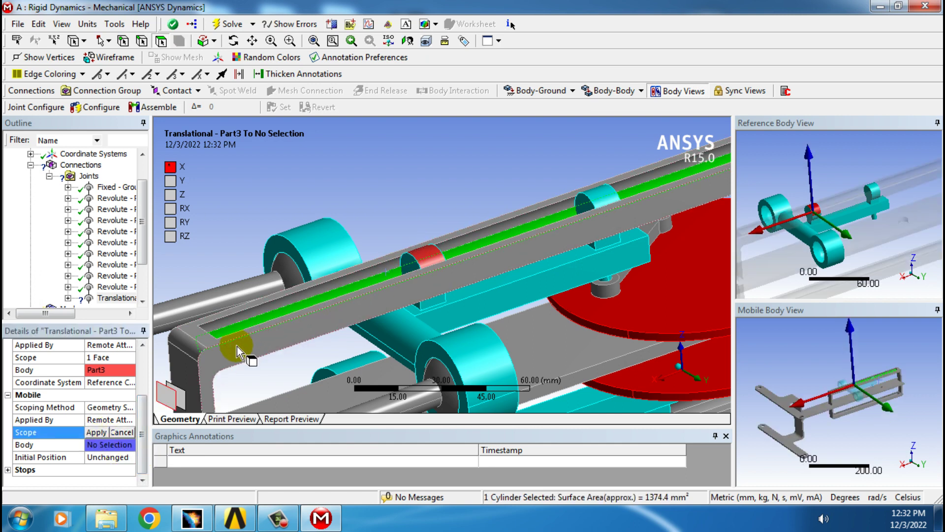
middle_drag(419, 327, 453, 329)
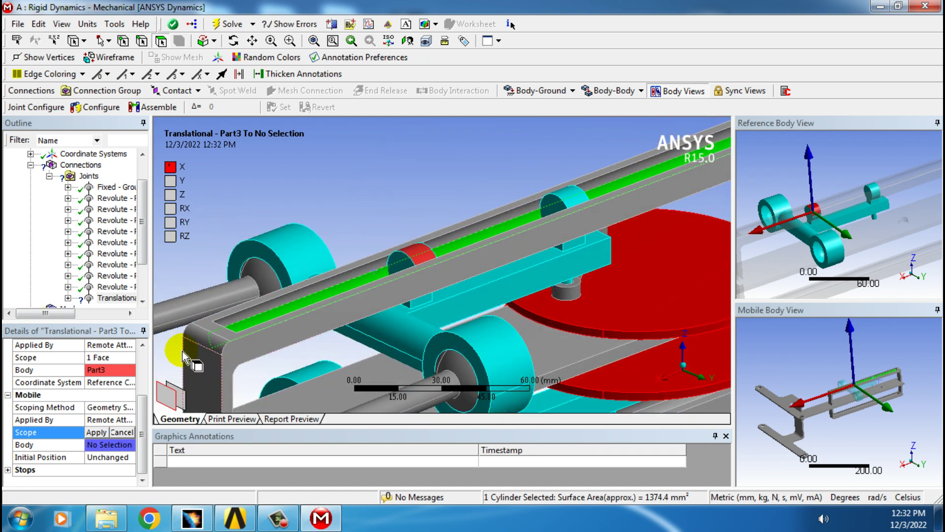
click(97, 431)
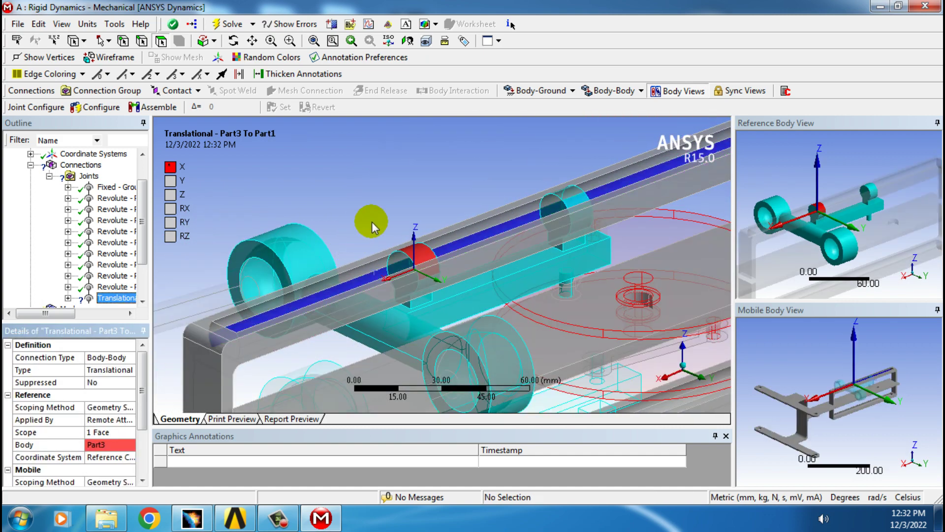
Add another body-to-body translational joint with its reference scope on the cylindrical face of the lower Part3's guide lug near the disc
scroll(420, 272, down, 5)
ctrl+middle_drag(494, 353, 488, 267)
scroll(500, 311, up, 5)
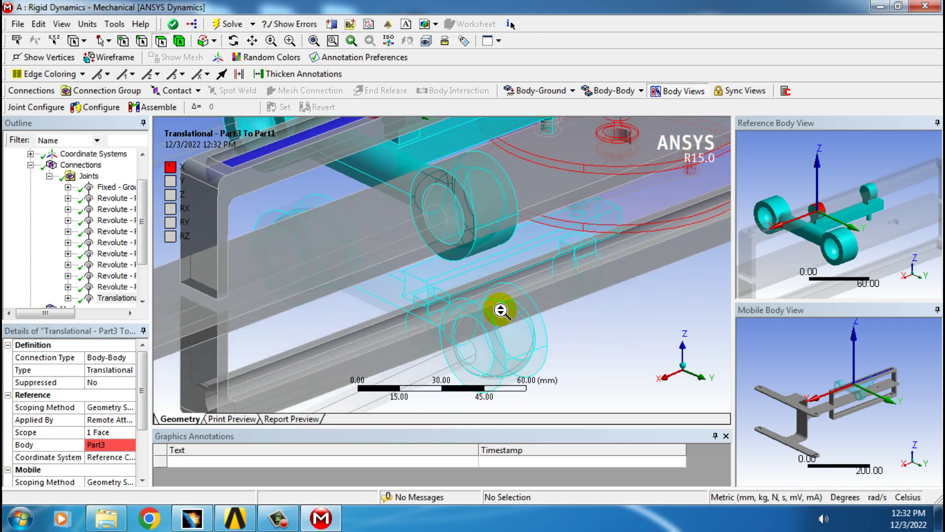
click(618, 97)
click(619, 148)
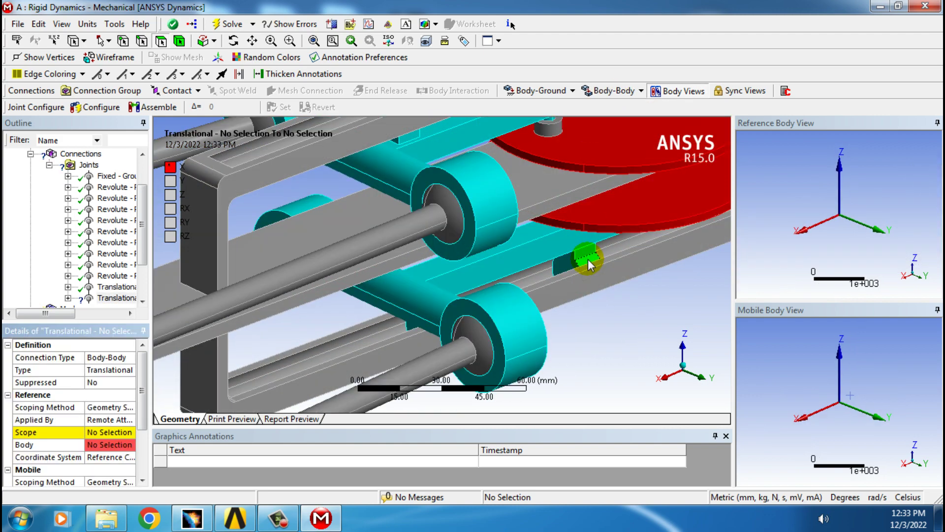
click(588, 260)
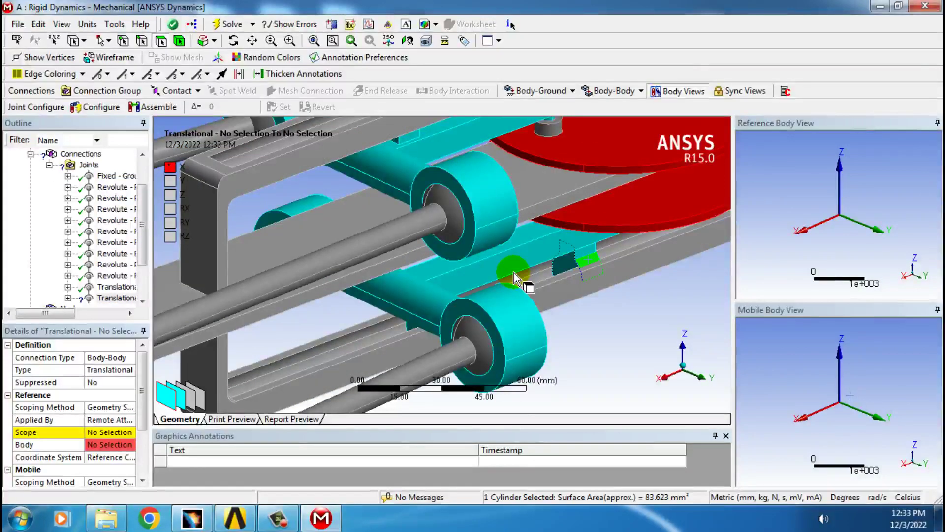
click(101, 432)
click(96, 431)
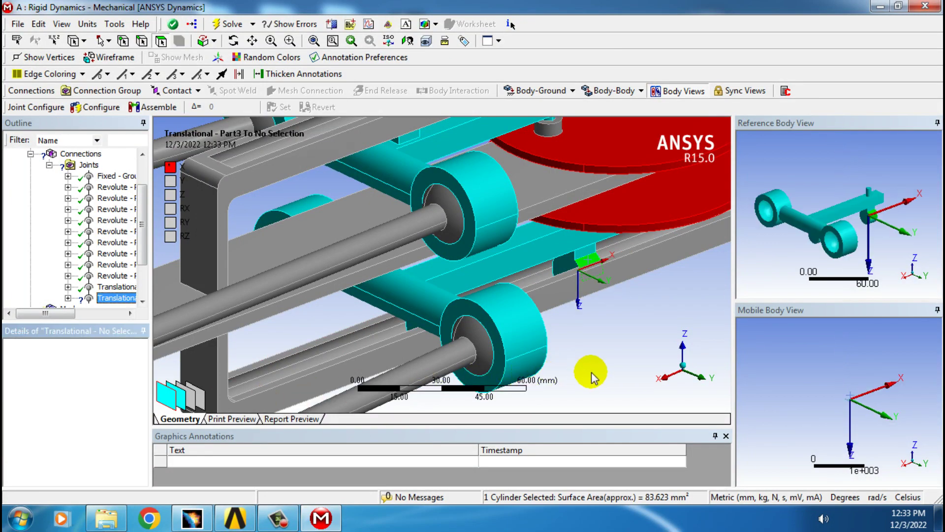
Set the translational joint's mobile scope to the long cylindrical groove face of the Part1 frame's lower rail
middle_drag(553, 371, 260, 370)
ctrl+middle_drag(199, 304, 426, 409)
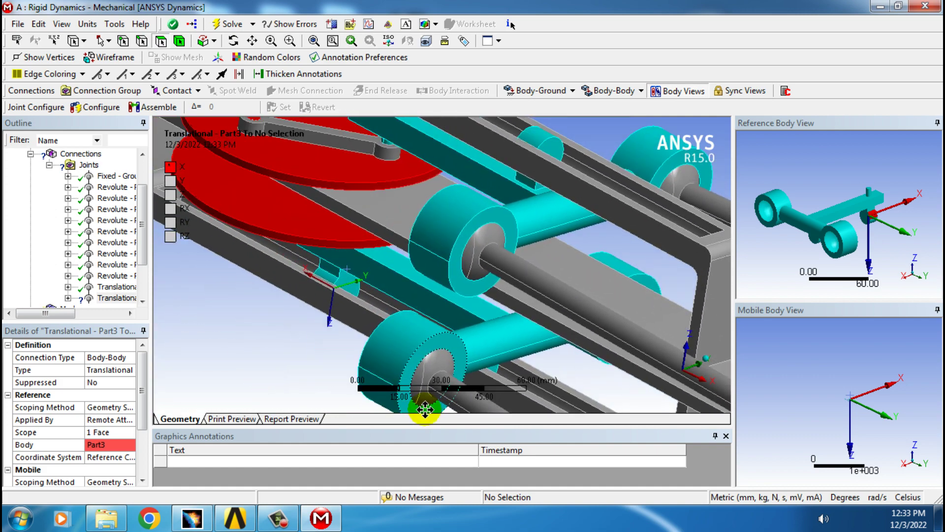
scroll(376, 331, up, 2)
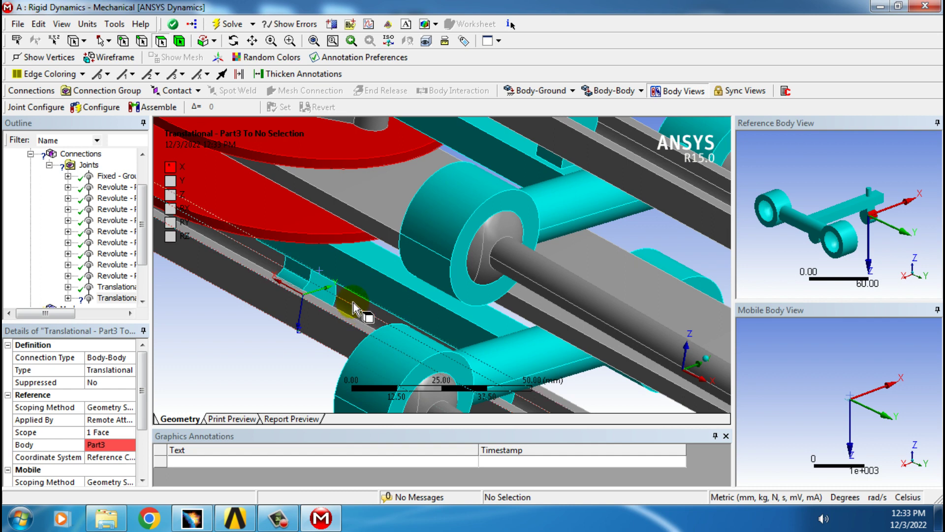
scroll(135, 460, down, 2)
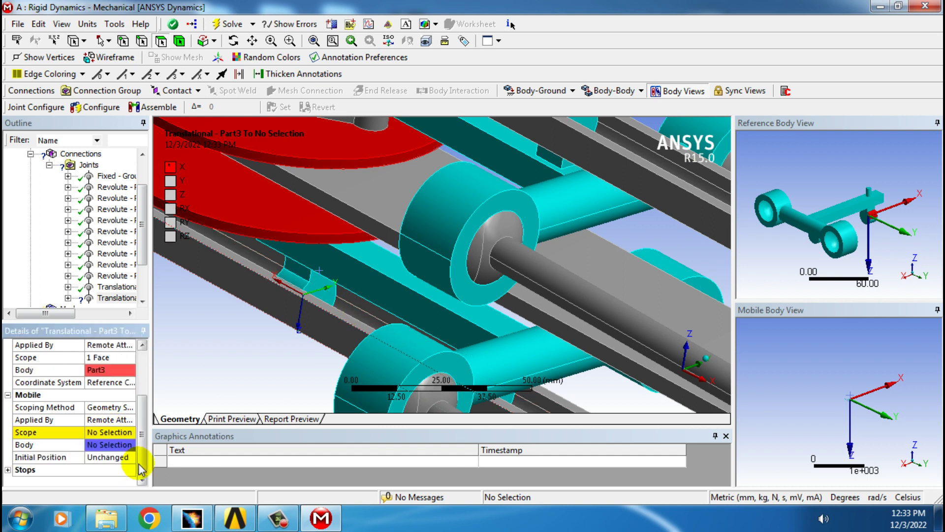
click(115, 433)
click(346, 304)
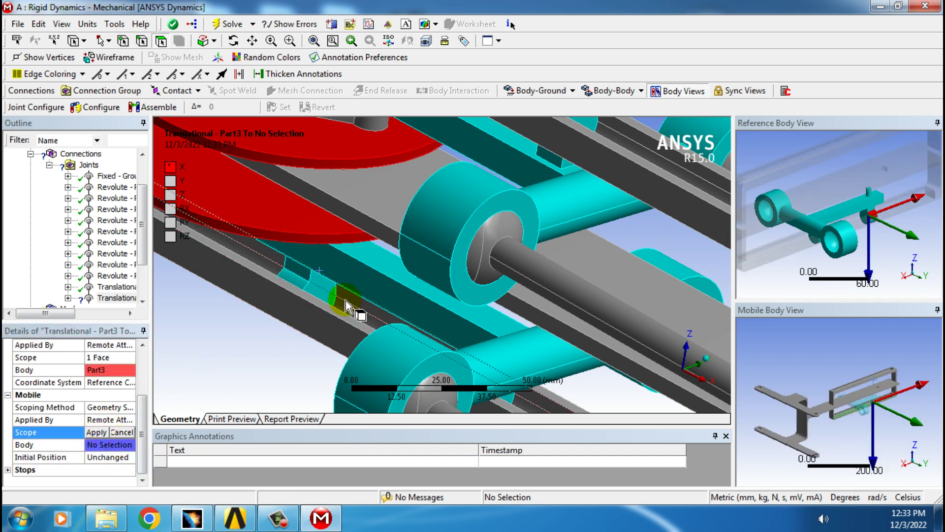
click(97, 433)
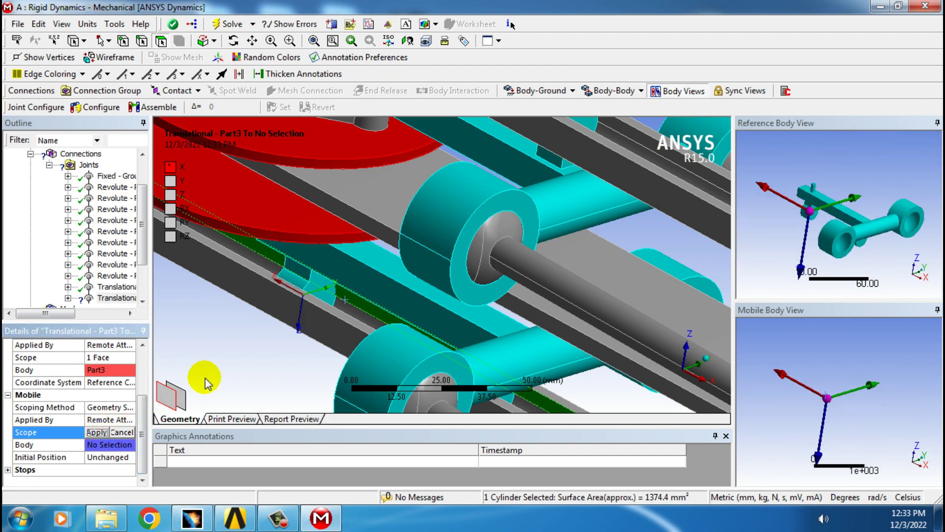
Add a body-to-body spherical joint
scroll(243, 362, down, 5)
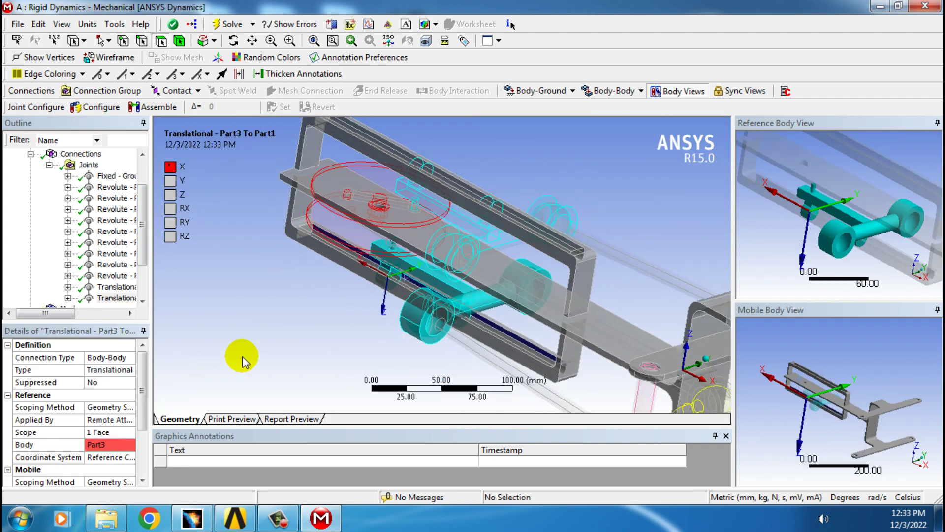
middle_drag(523, 366, 369, 362)
scroll(549, 332, up, 2)
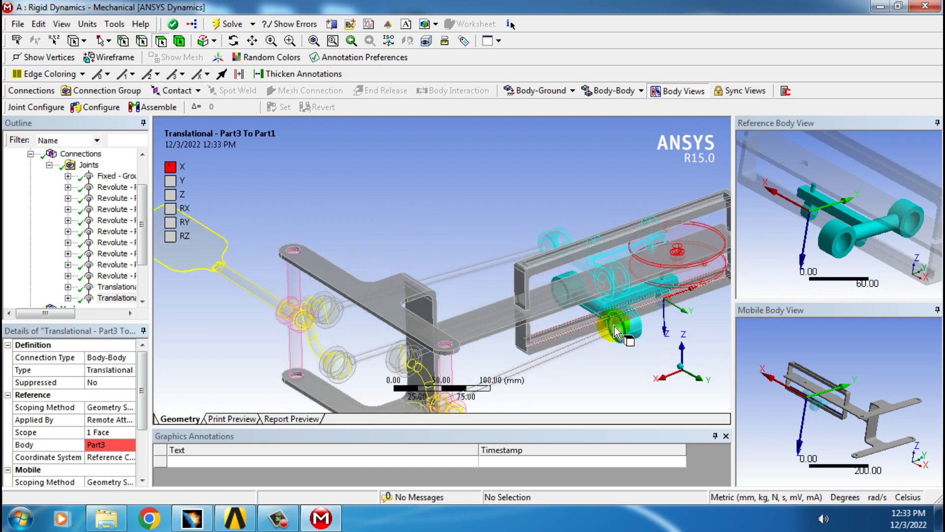
scroll(542, 328, up, 4)
scroll(483, 325, up, 1)
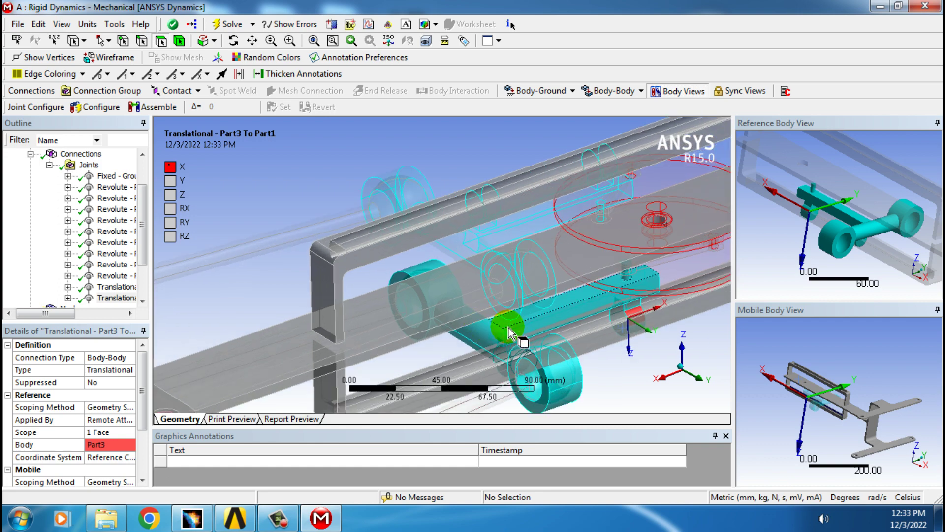
scroll(497, 335, up, 1)
scroll(500, 332, up, 1)
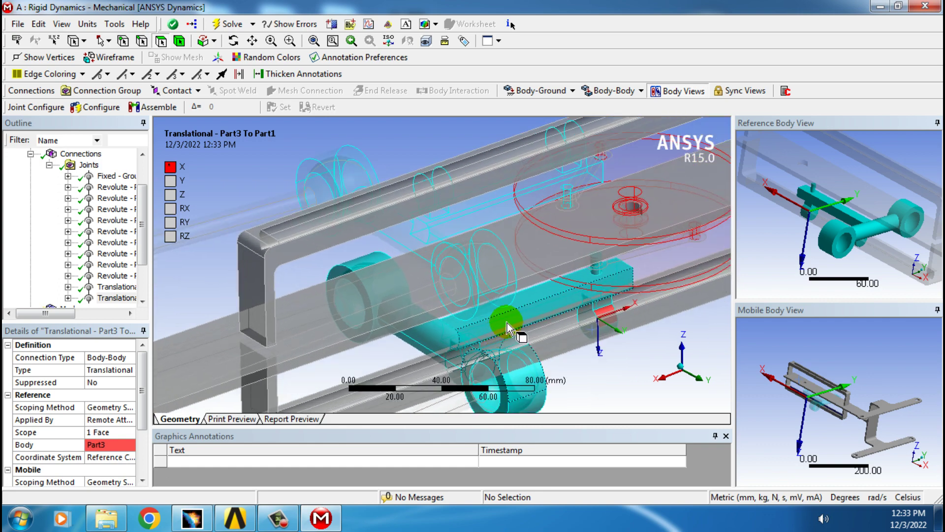
click(608, 91)
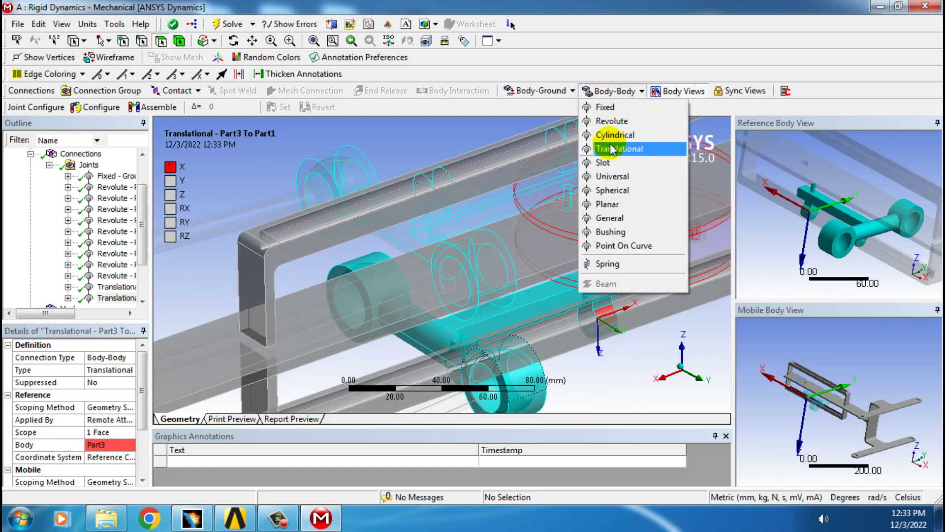
click(612, 190)
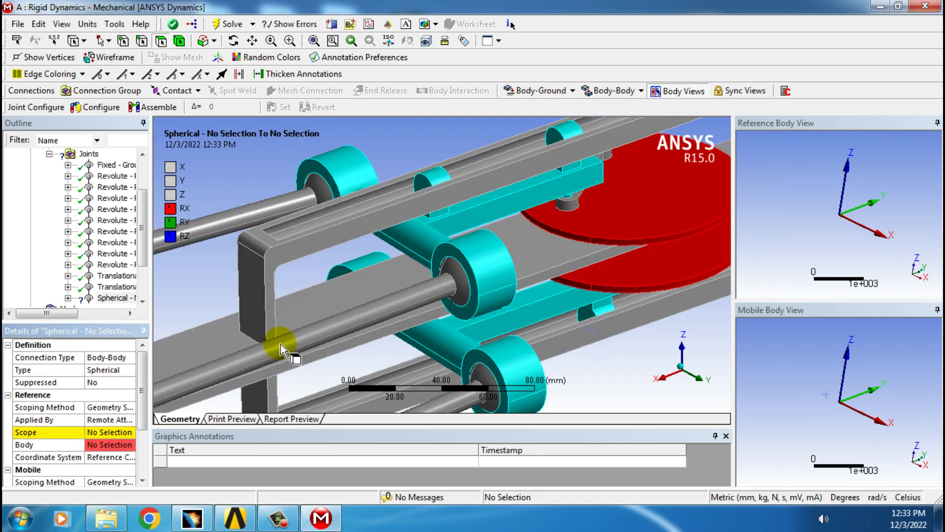
Set the spherical joint's reference scope to both faces of the part11 rod's ball end seated in the upper Part3's front socket
click(109, 433)
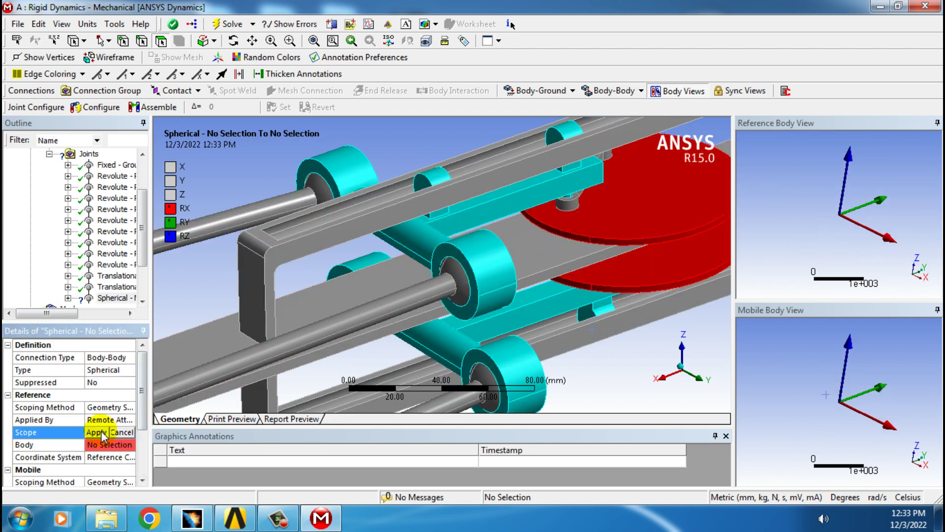
click(451, 272)
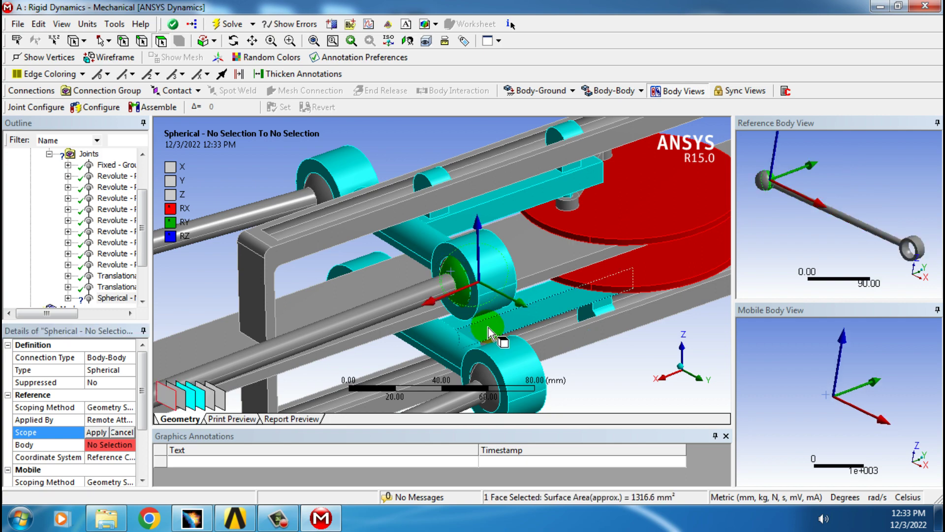
middle_drag(488, 327, 488, 309)
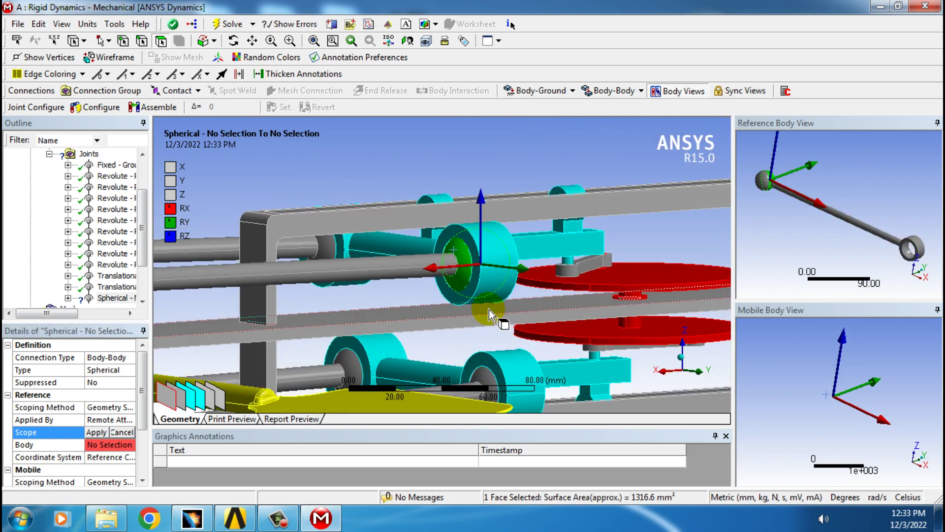
middle_drag(810, 240, 822, 258)
mouse_move(698, 197)
ctrl+middle_down()
mouse_move(739, 236)
mouse_move(686, 197)
ctrl+middle_up()
ctrl+middle_drag(772, 212, 826, 250)
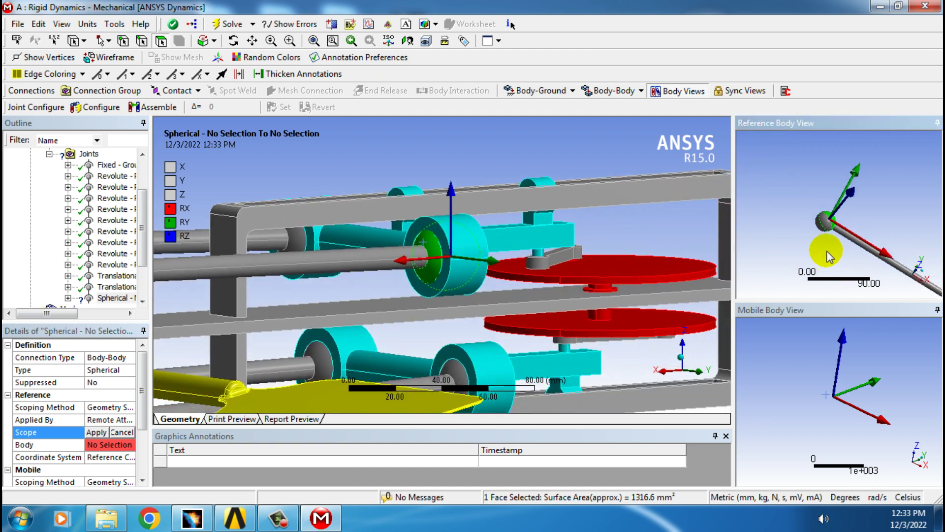
scroll(826, 250, up, 5)
ctrl+click(783, 254)
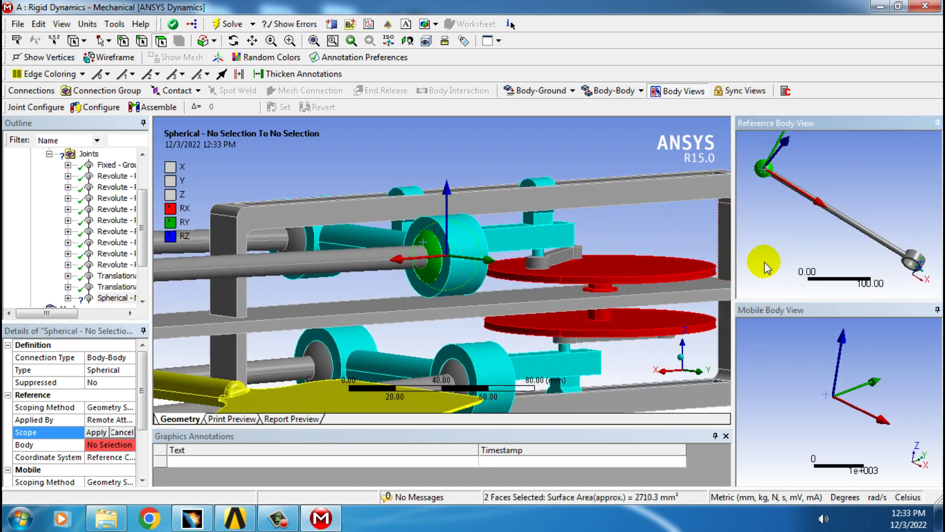
middle_drag(780, 218, 776, 243)
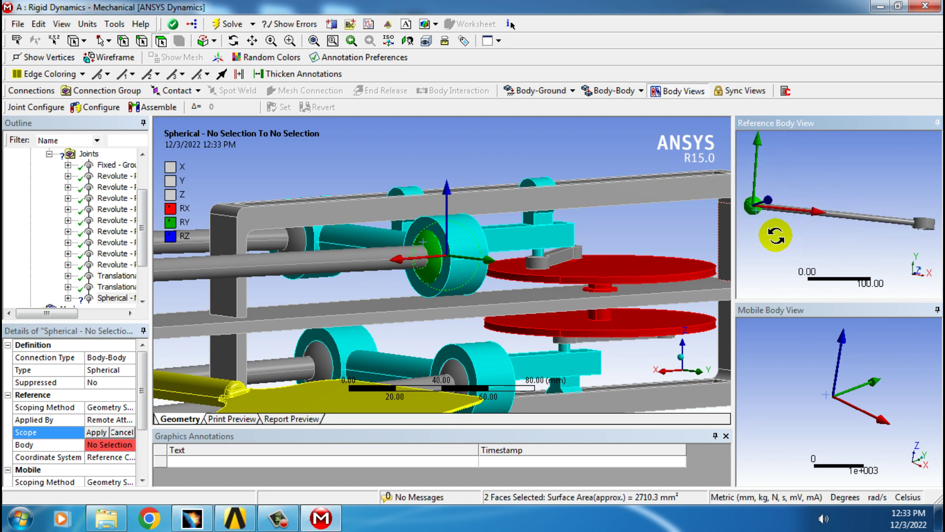
click(98, 432)
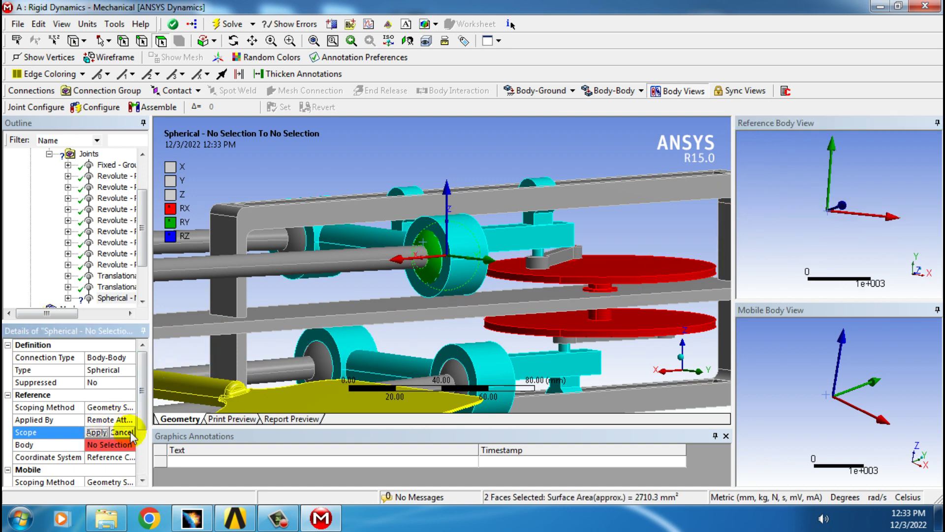
Set the spherical joint's mobile scope to both inner socket faces of the upper Part3 that enclose the part11 ball
scroll(137, 458, down, 2)
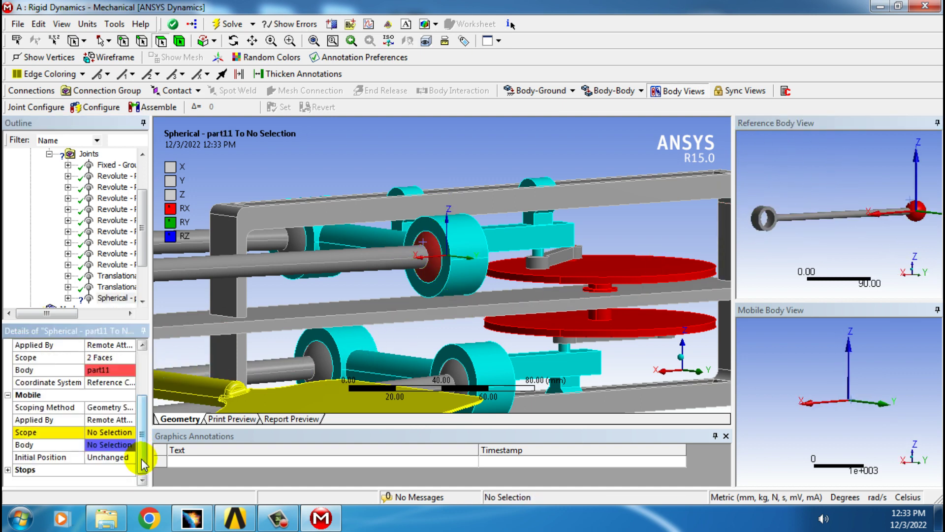
click(108, 432)
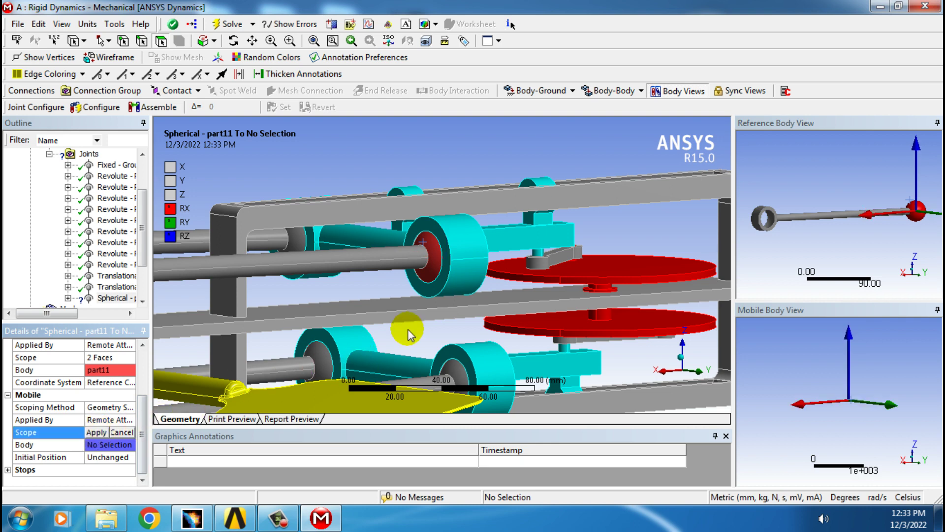
click(469, 251)
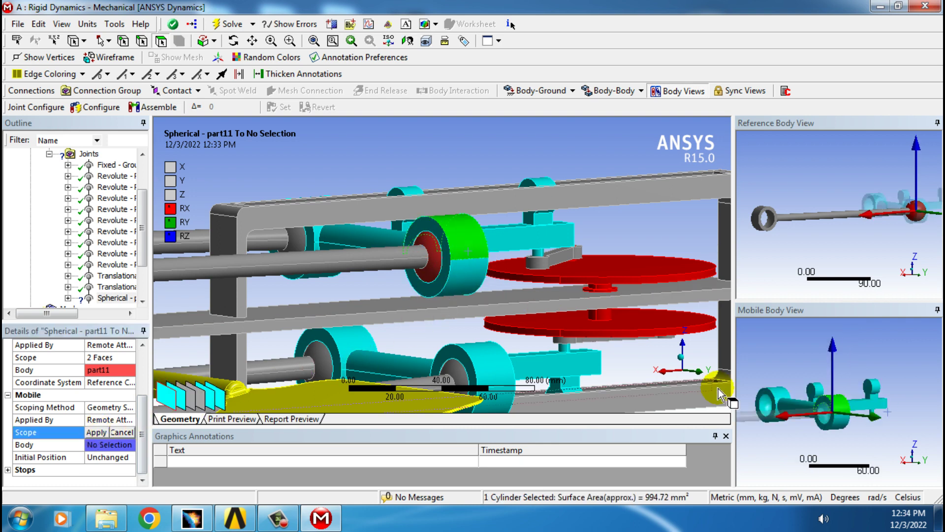
ctrl+middle_drag(814, 429, 854, 454)
scroll(841, 409, up, 3)
click(824, 404)
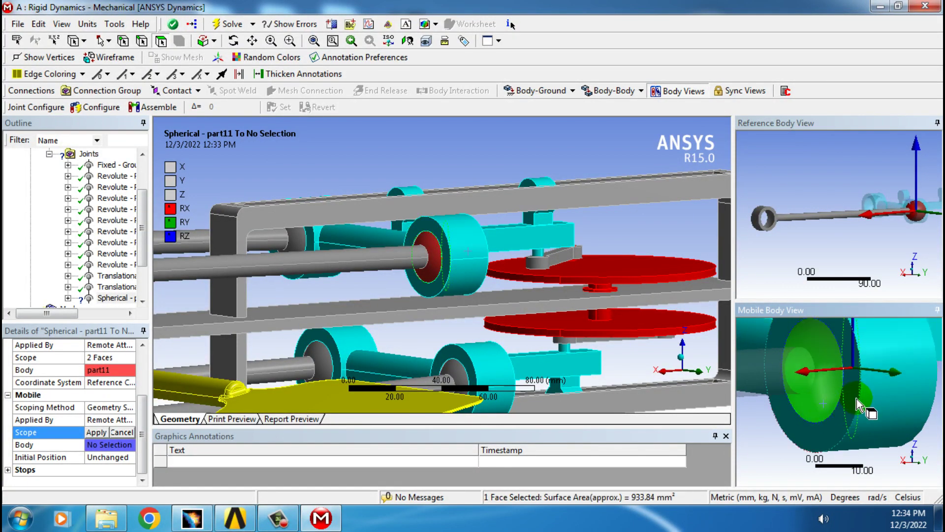
scroll(856, 399, down, 3)
middle_drag(856, 398, 831, 403)
ctrl+click(819, 401)
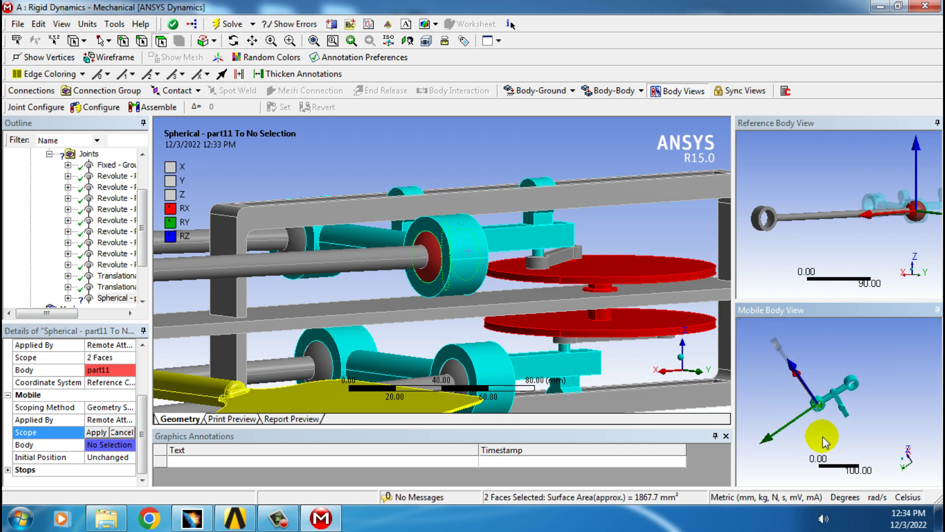
middle_drag(822, 436, 762, 397)
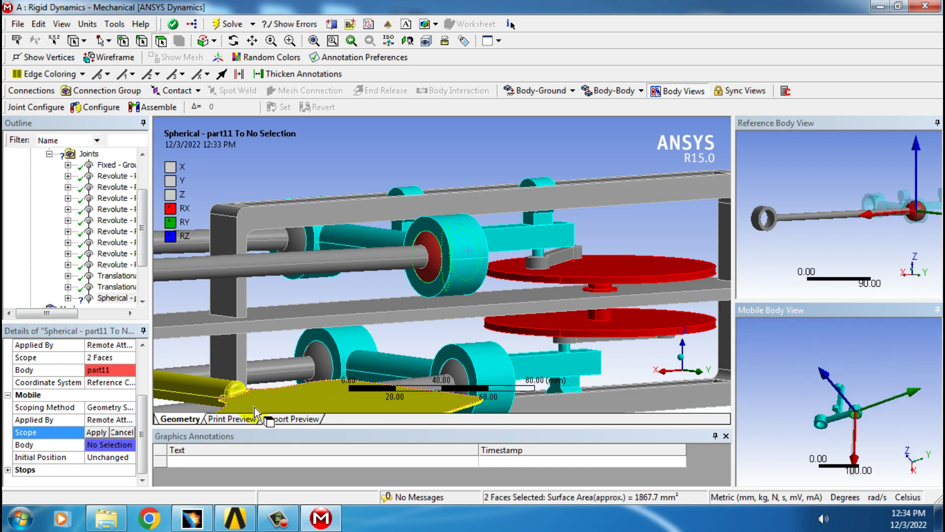
click(96, 433)
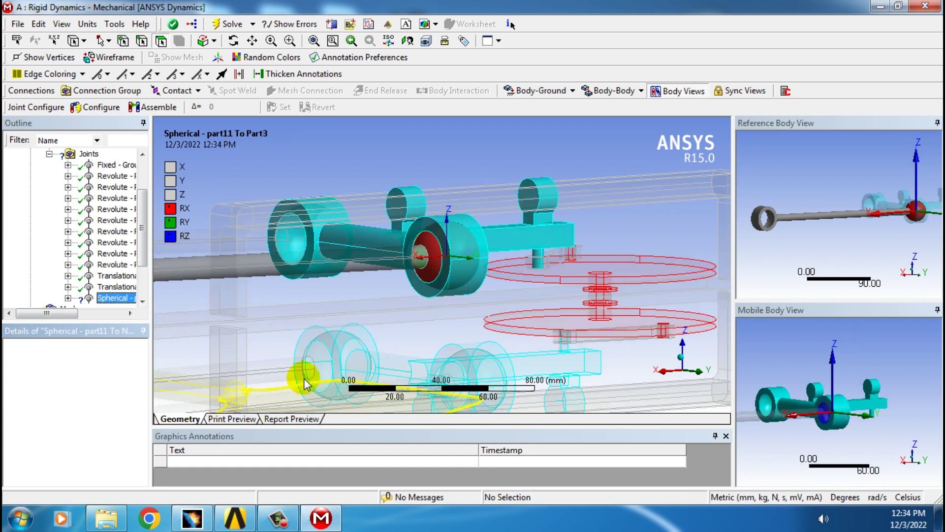
Add another body-to-body spherical joint with its reference scope on both ball-end faces of the part11 rod in the lower Part3's front socket
ctrl+middle_drag(490, 349, 492, 246)
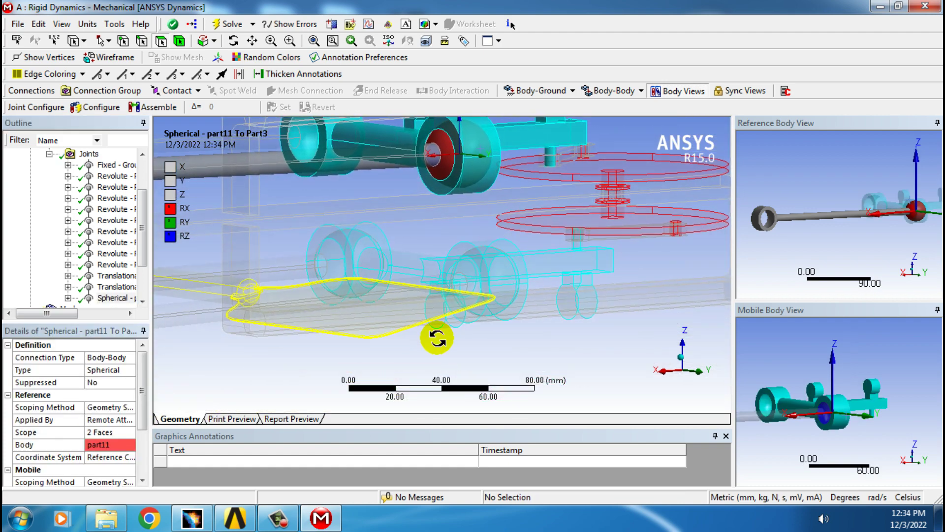
middle_drag(436, 335, 439, 354)
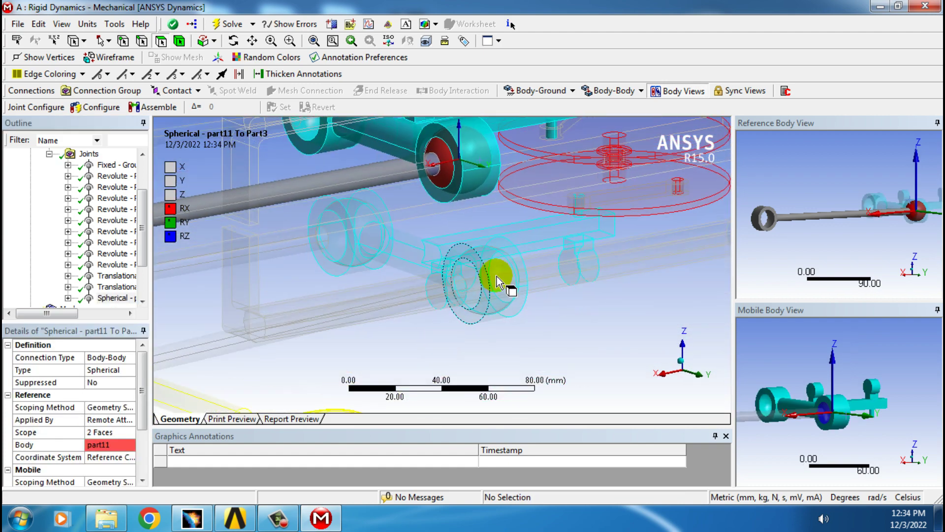
click(600, 100)
click(611, 193)
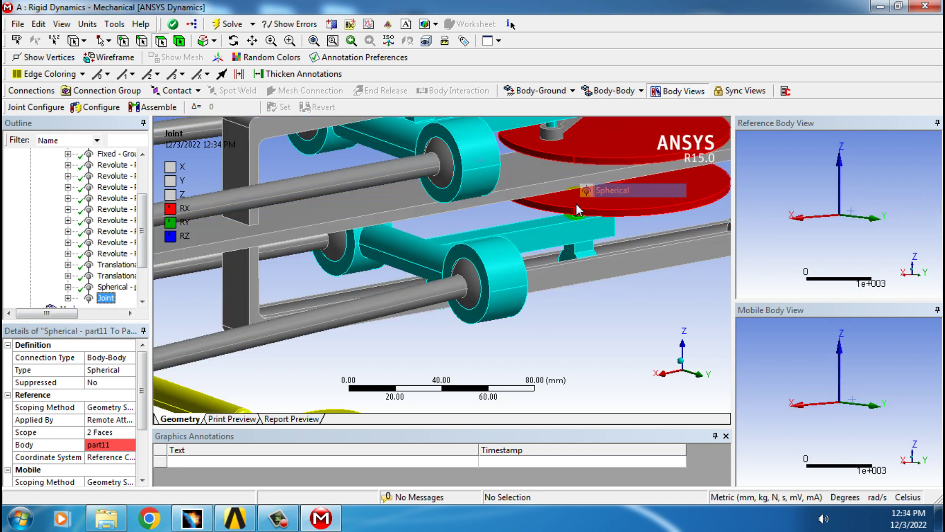
click(467, 274)
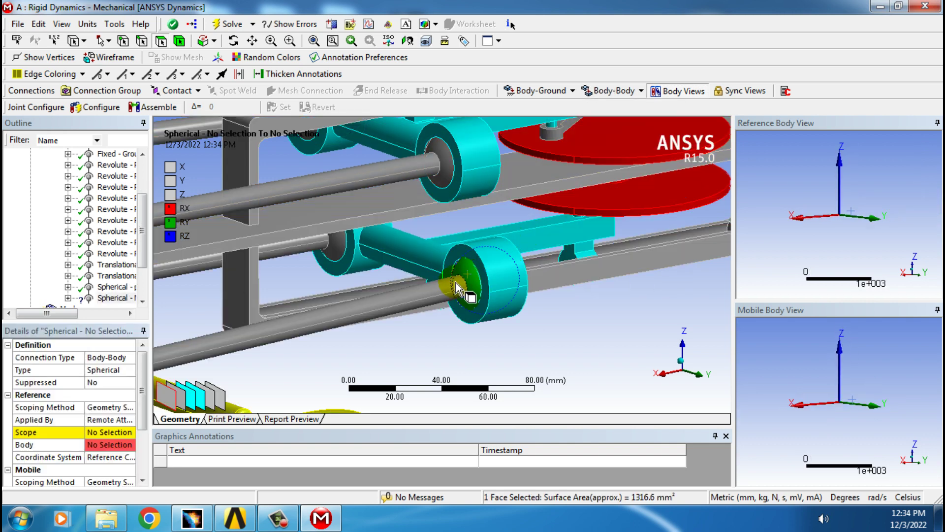
click(93, 433)
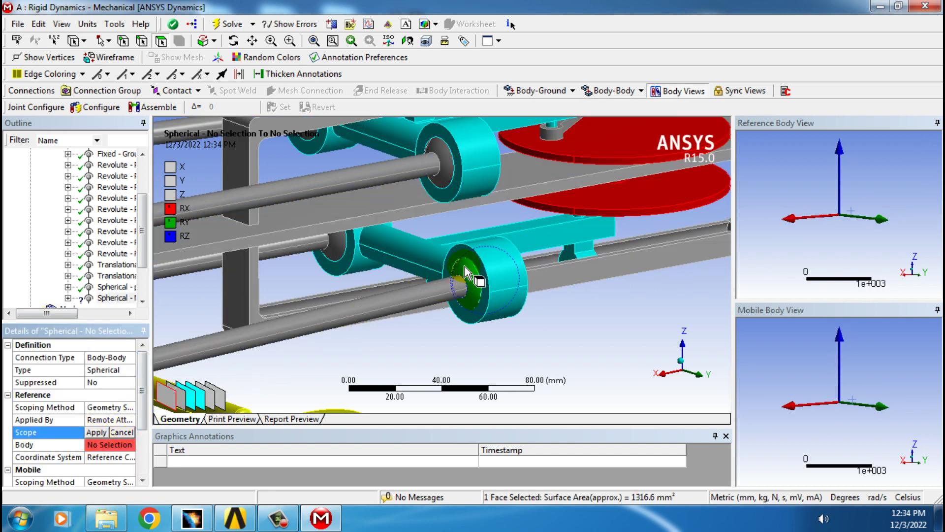
click(467, 274)
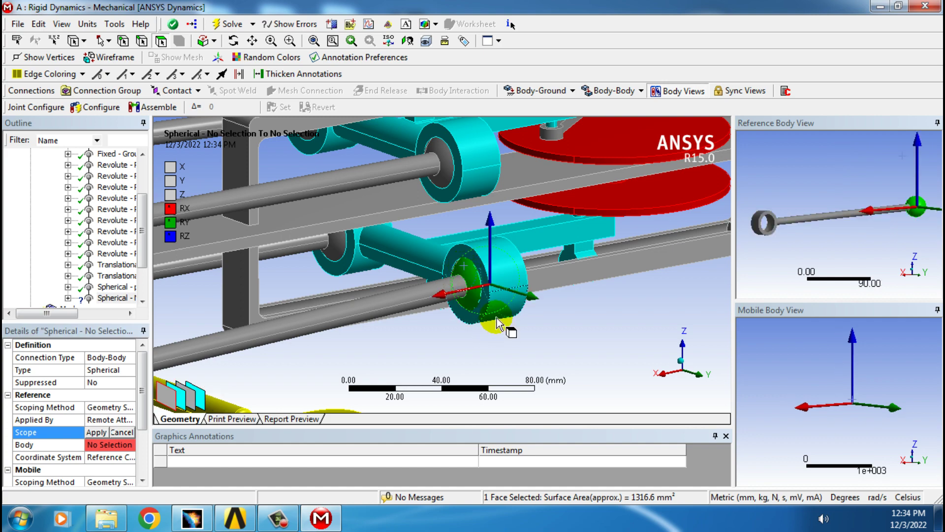
middle_drag(497, 322, 403, 324)
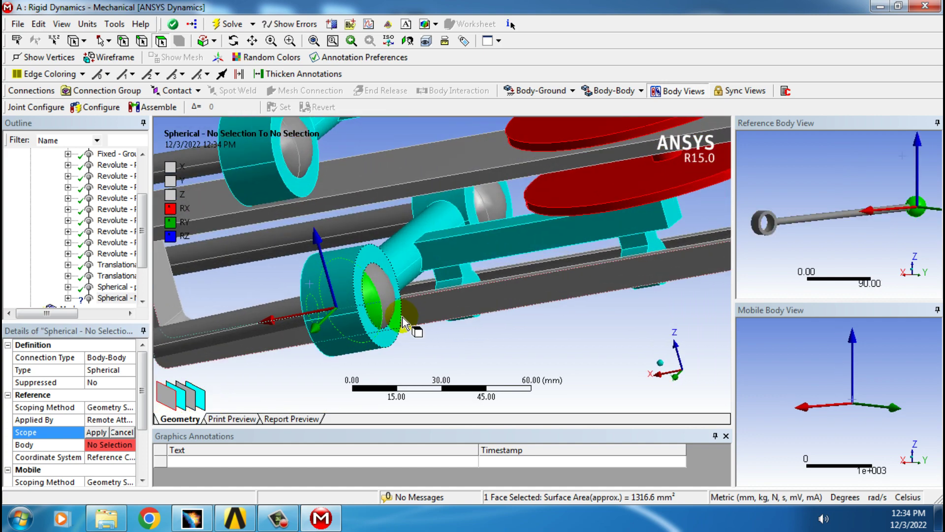
ctrl+click(389, 299)
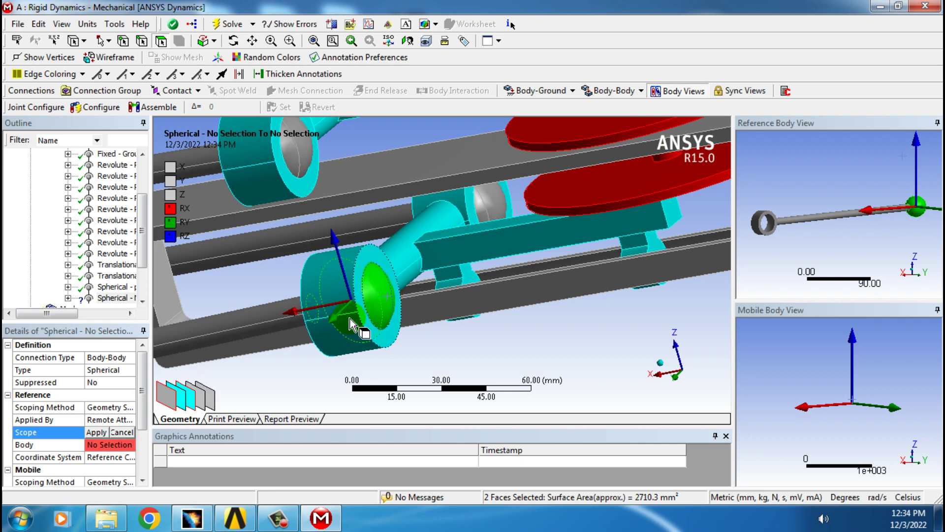
click(96, 431)
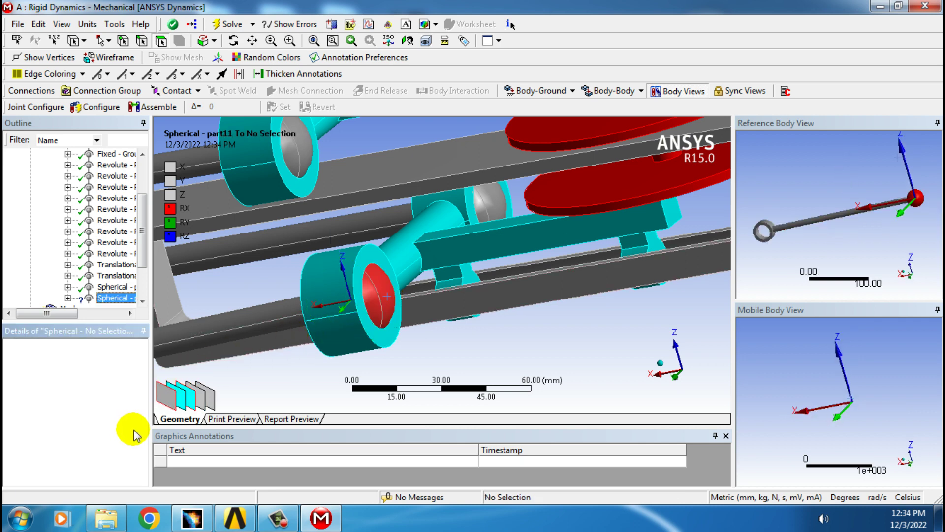
click(142, 453)
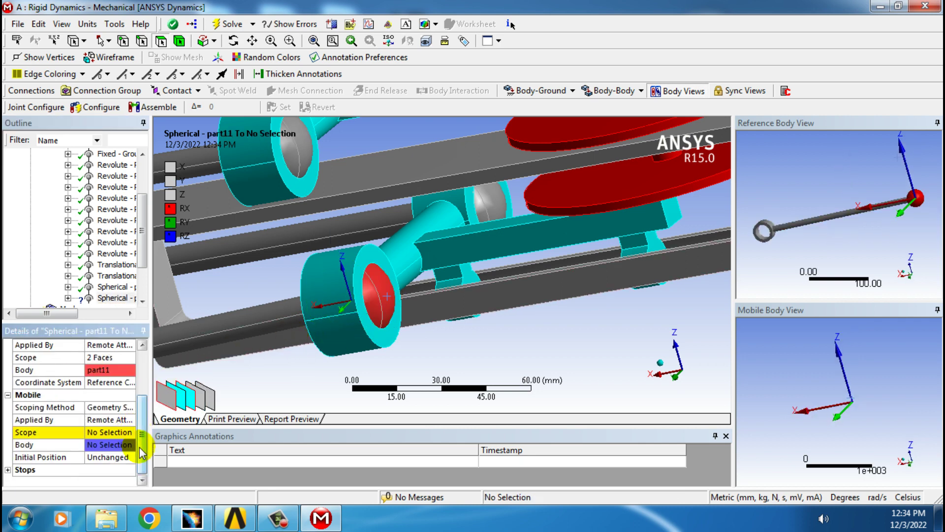
Set the spherical joint's mobile scope to both inner socket faces of the lower Part3 that enclose the part11 ball
click(104, 433)
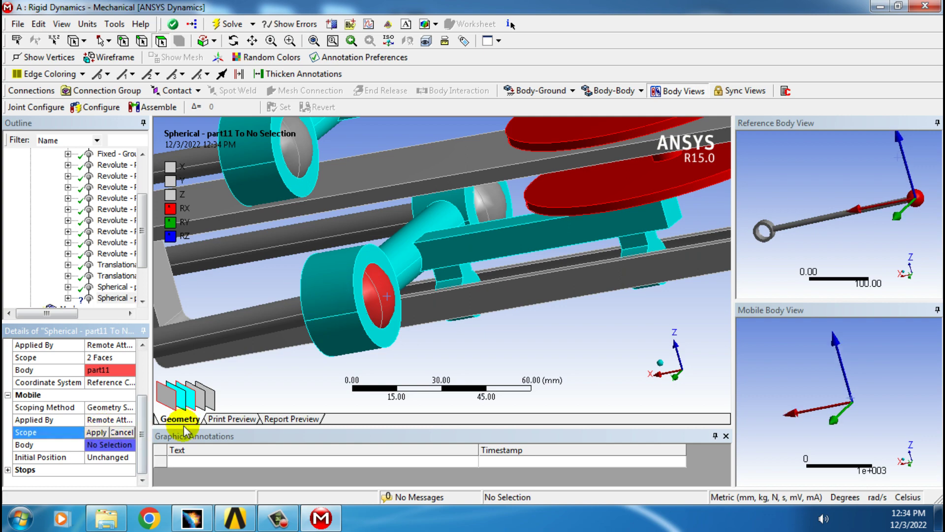
middle_drag(385, 322, 502, 315)
click(523, 273)
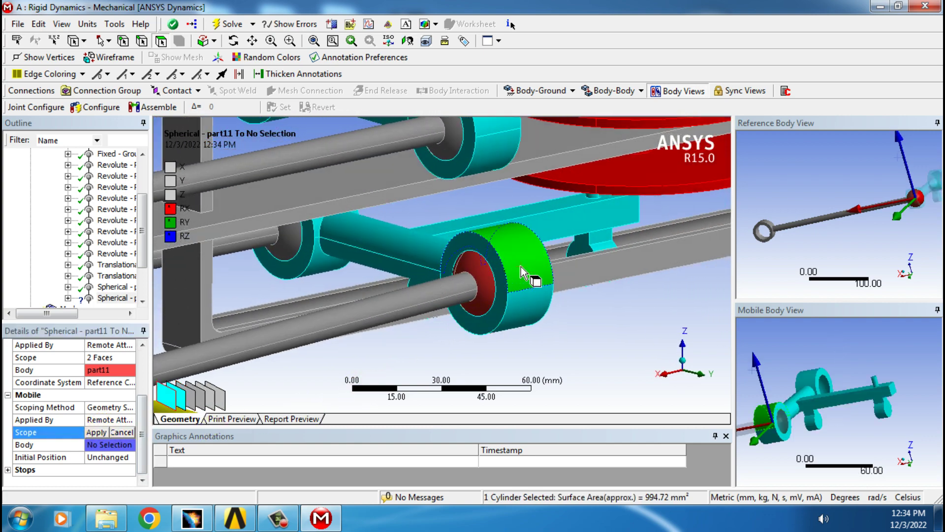
middle_drag(790, 404, 782, 447)
scroll(857, 435, up, 5)
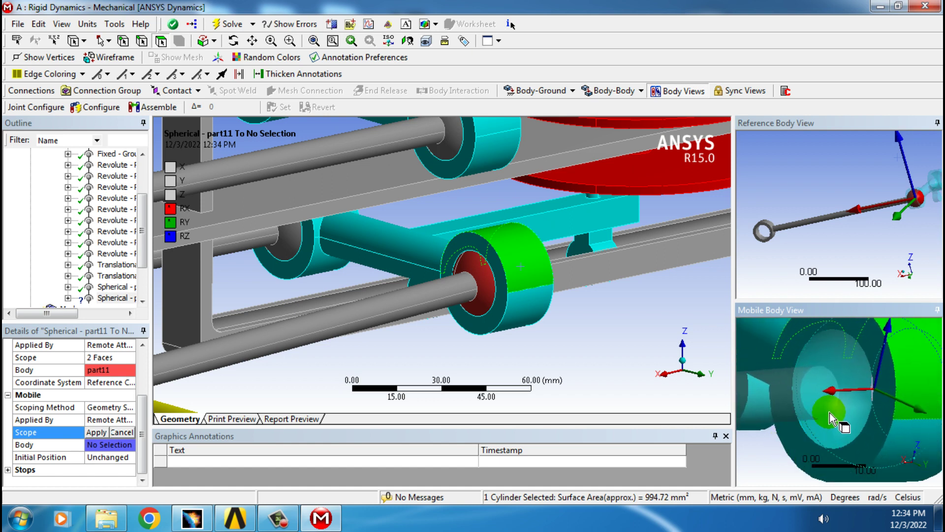
scroll(830, 417, down, 5)
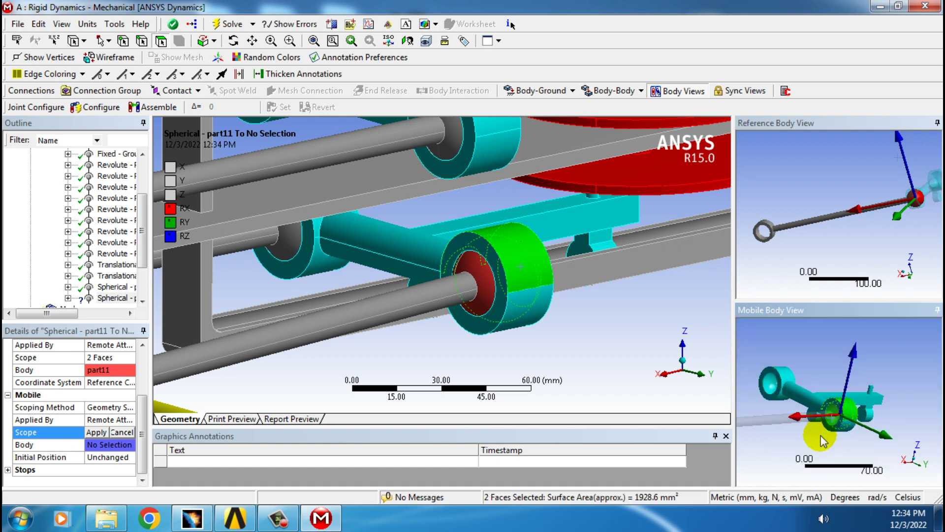
scroll(820, 439, up, 4)
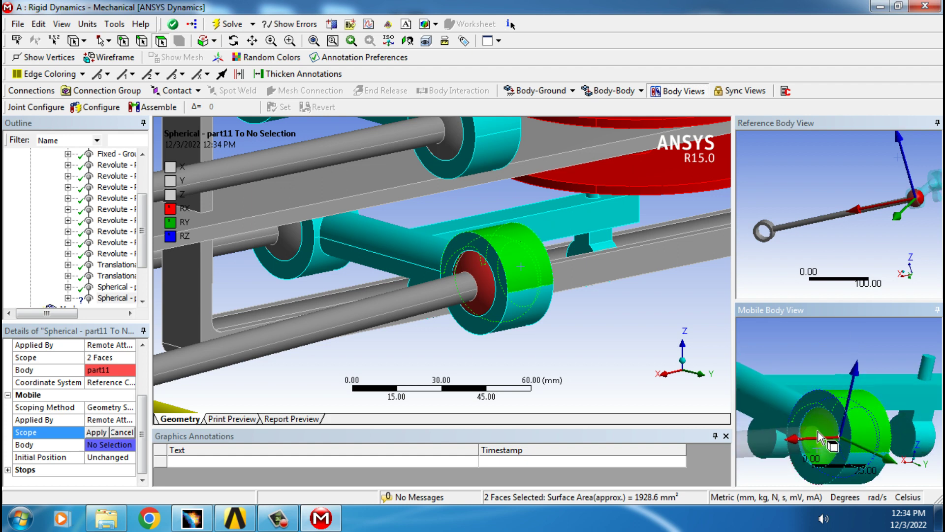
click(817, 424)
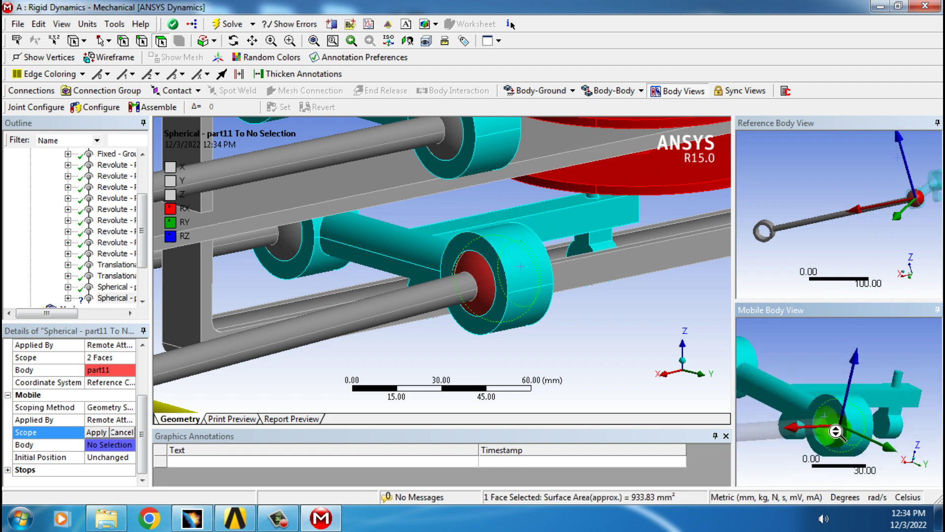
scroll(848, 430, down, 4)
middle_drag(848, 430, 783, 439)
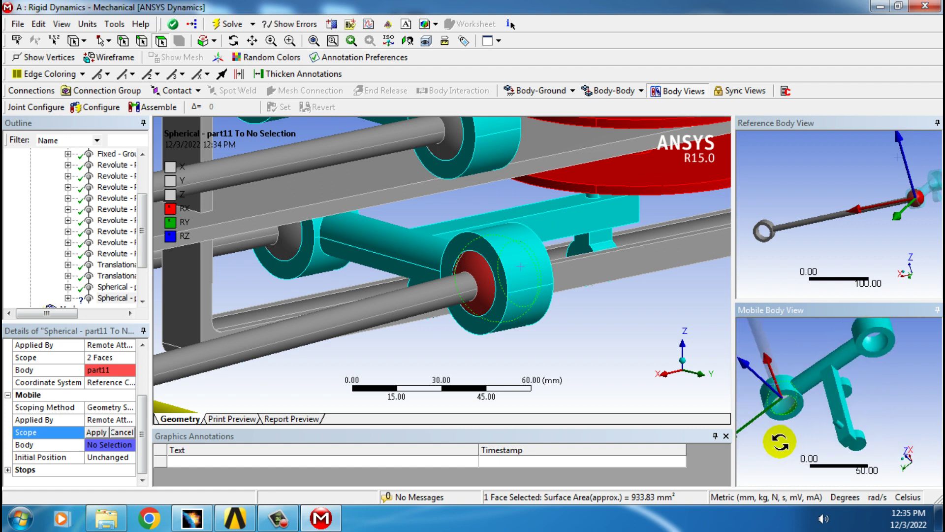
scroll(850, 412, up, 4)
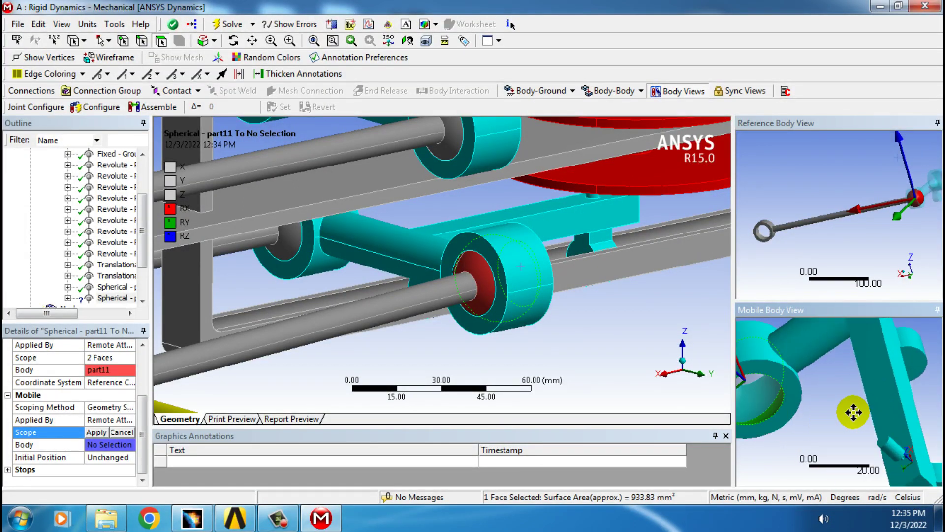
ctrl+click(816, 403)
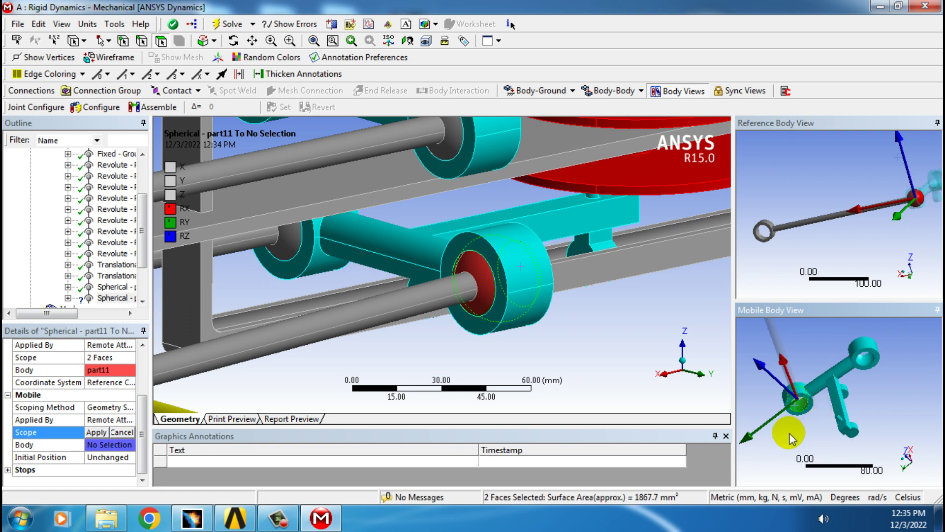
middle_drag(805, 435, 874, 411)
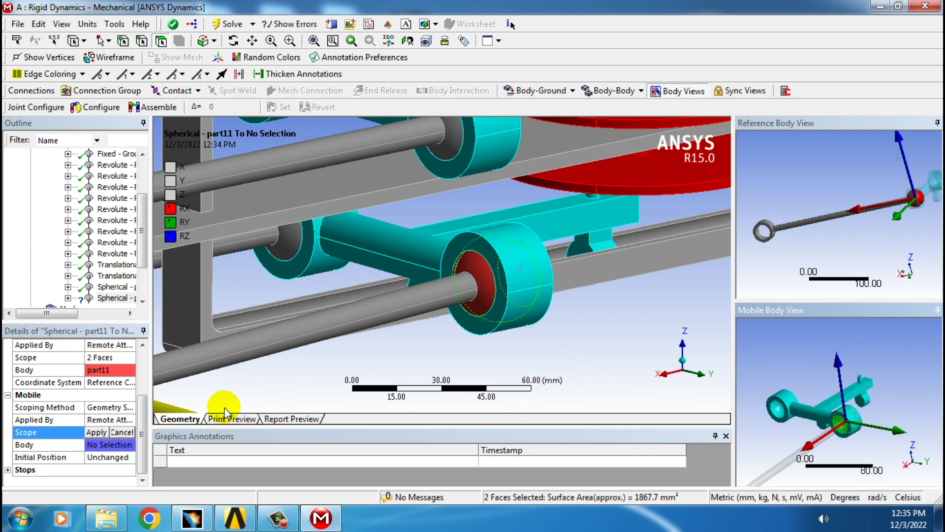
click(90, 432)
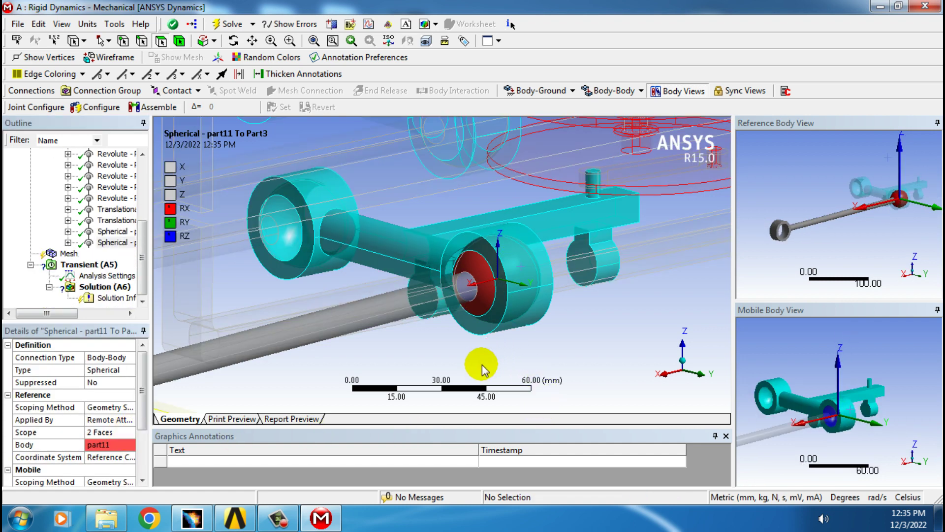
Add a body-to-body spherical joint with its reference scope on both ball-end faces of the part11 rod in the upper Part3's opposite socket
scroll(483, 369, down, 3)
ctrl+middle_drag(481, 363, 638, 334)
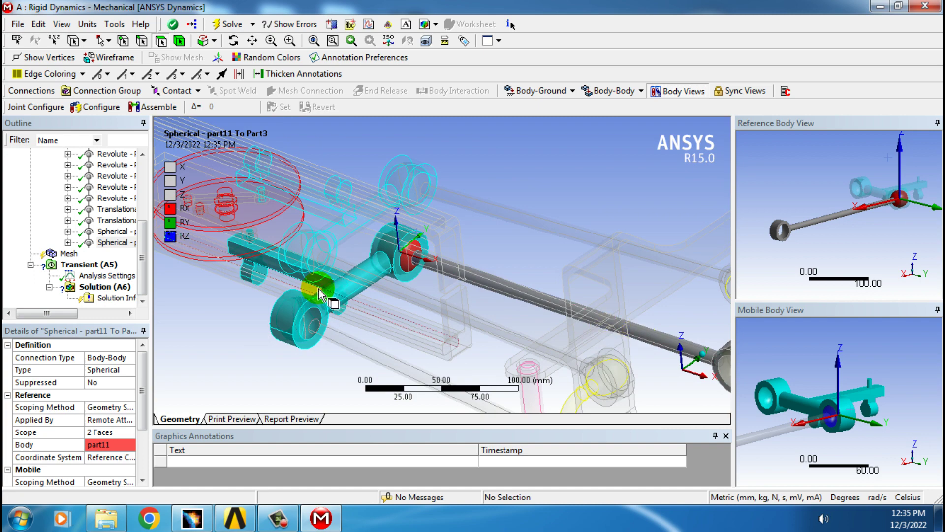
scroll(318, 288, up, 4)
ctrl+middle_drag(318, 288, 463, 291)
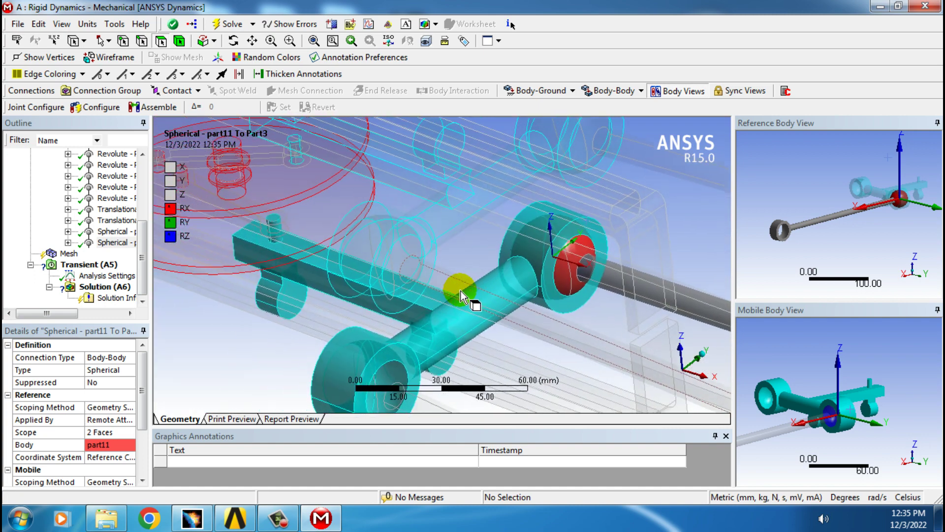
scroll(461, 291, up, 1)
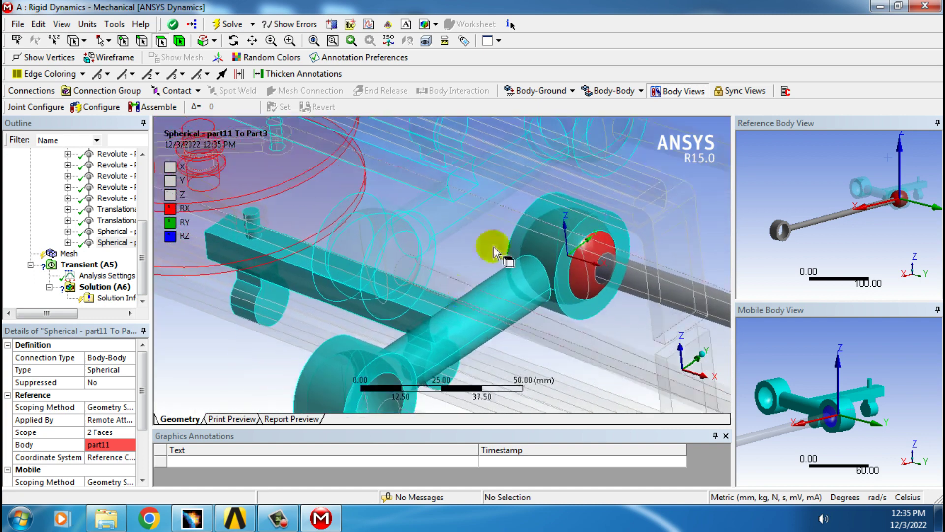
click(600, 96)
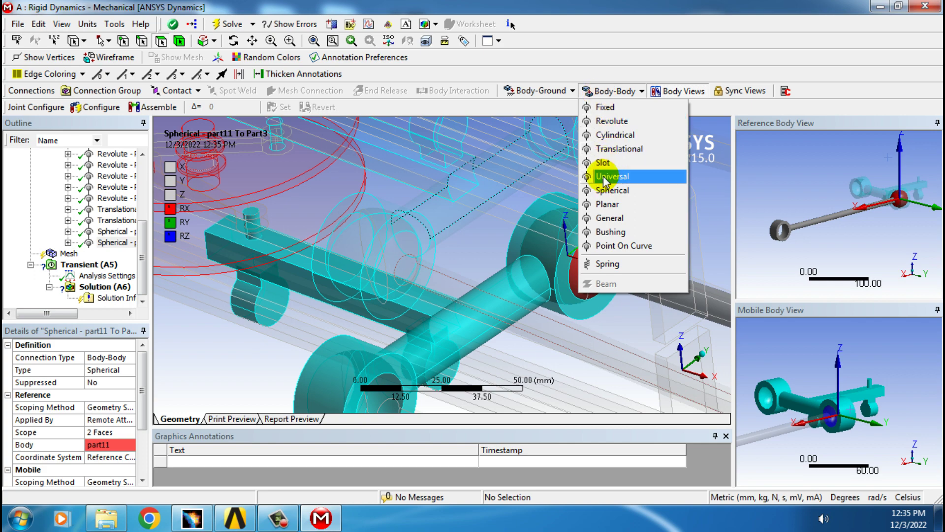
click(604, 193)
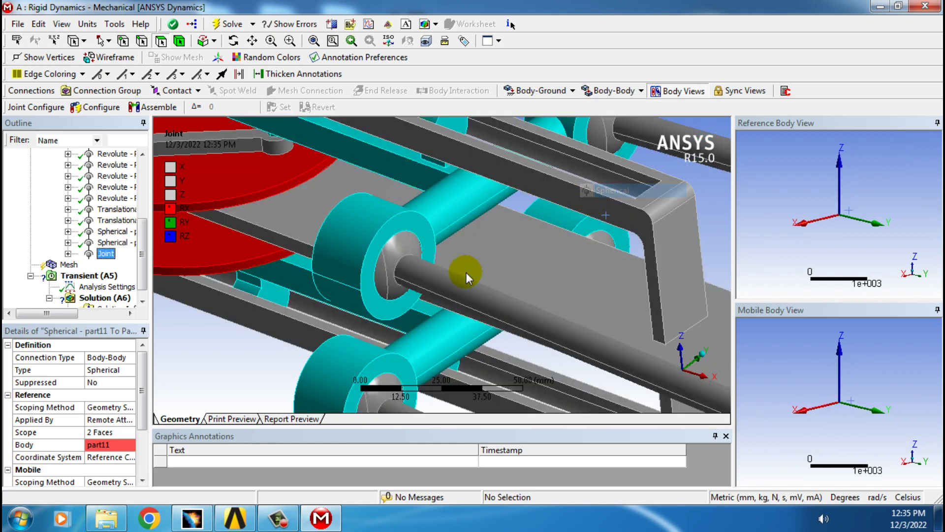
click(398, 249)
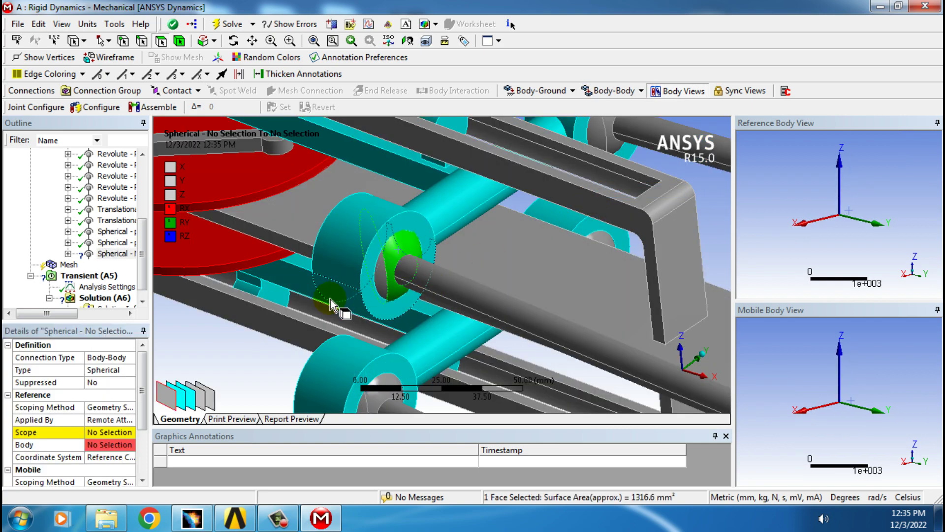
click(97, 433)
ctrl+click(385, 276)
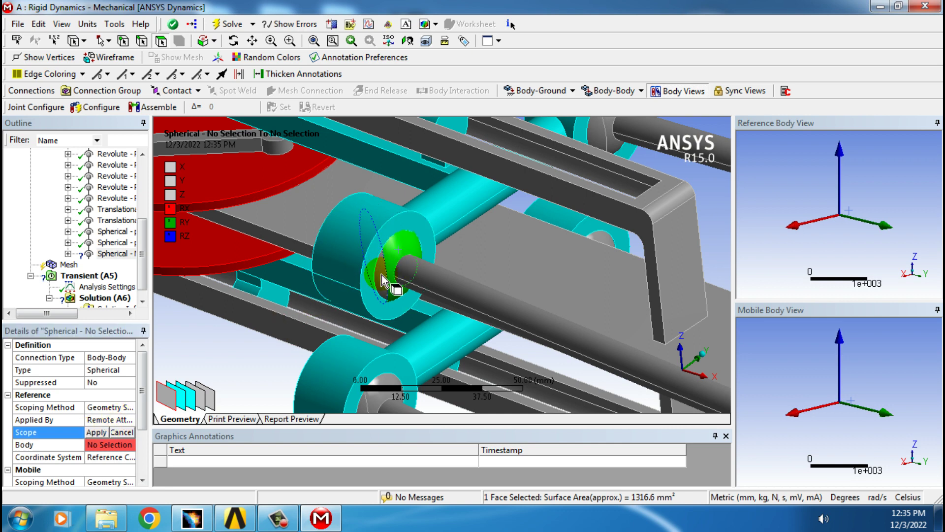
click(97, 433)
Set the new spherical joint's mobile scope to both inner faces of the upper Part3's opposite socket around the part11 ball
scroll(133, 449, down, 3)
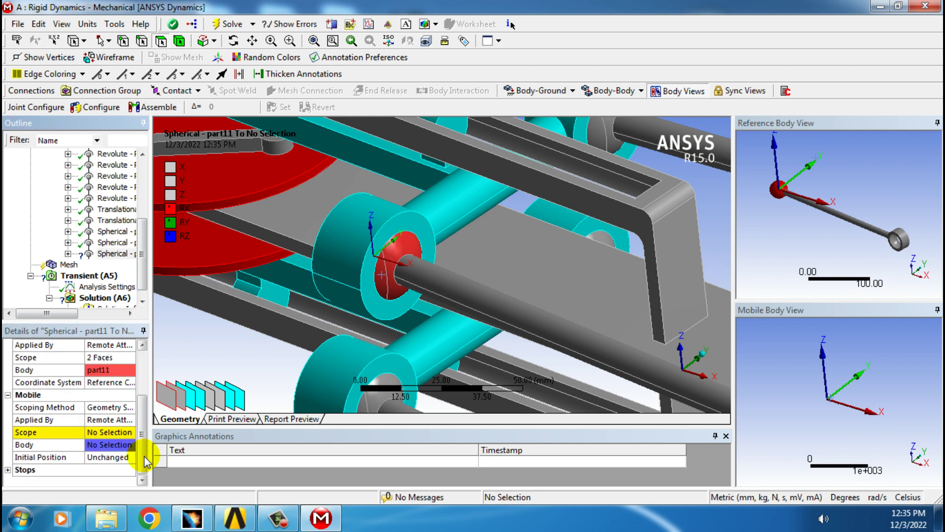
click(145, 457)
click(102, 433)
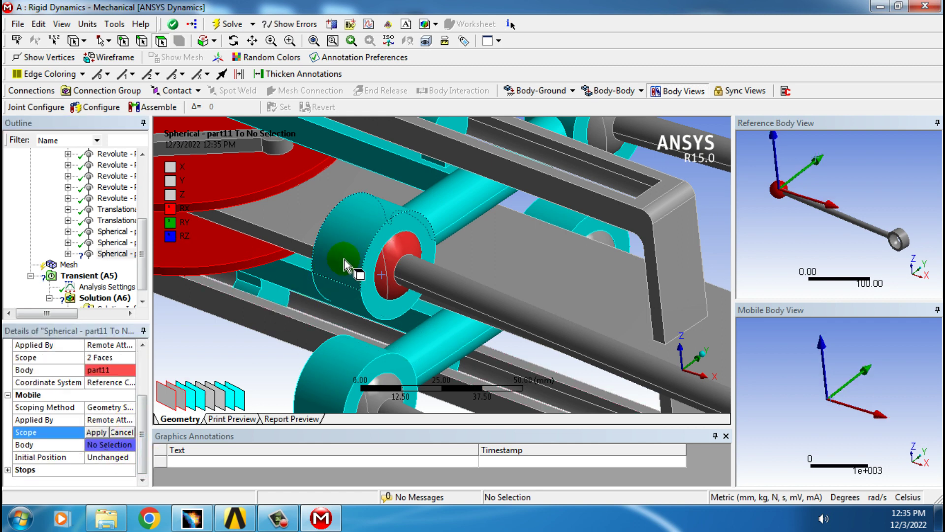
click(344, 259)
ctrl+middle_drag(823, 407, 796, 339)
scroll(816, 383, up, 6)
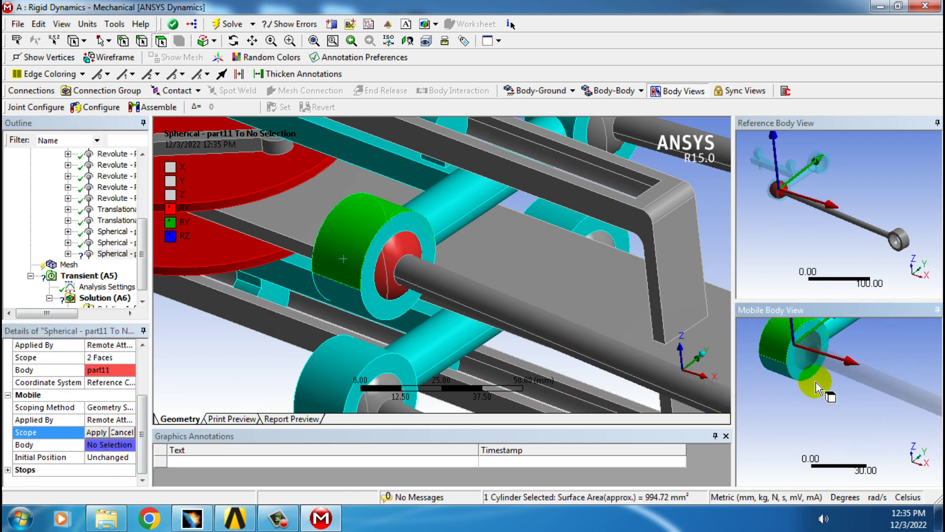
ctrl+middle_drag(816, 382, 893, 486)
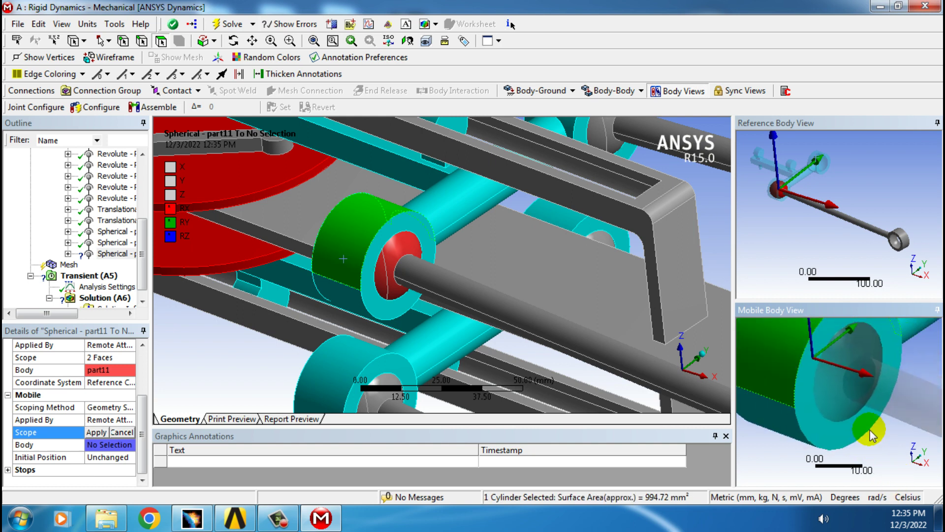
click(839, 399)
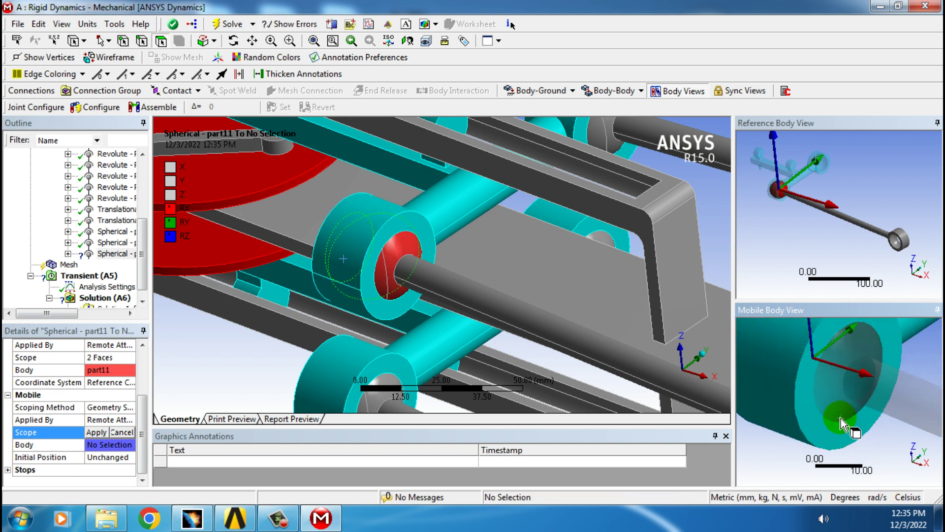
click(840, 418)
ctrl+middle_drag(870, 466, 853, 404)
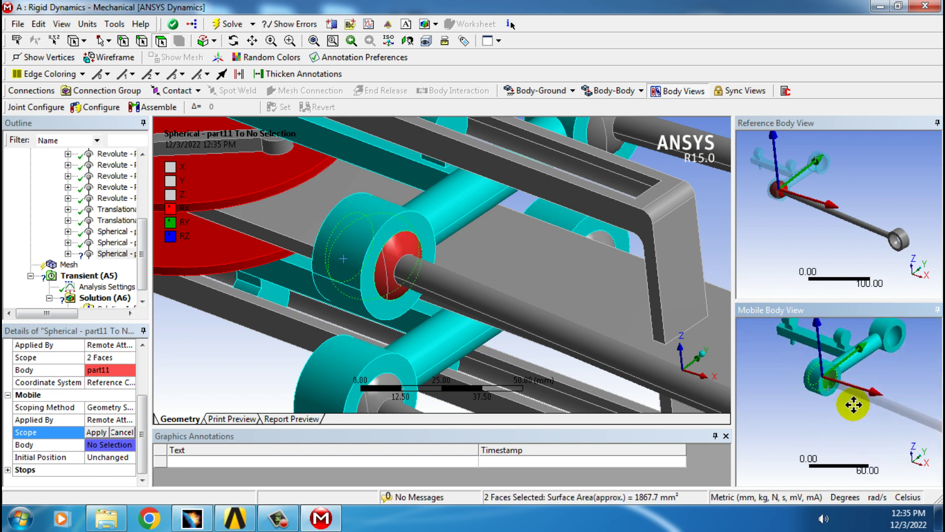
scroll(853, 404, up, 5)
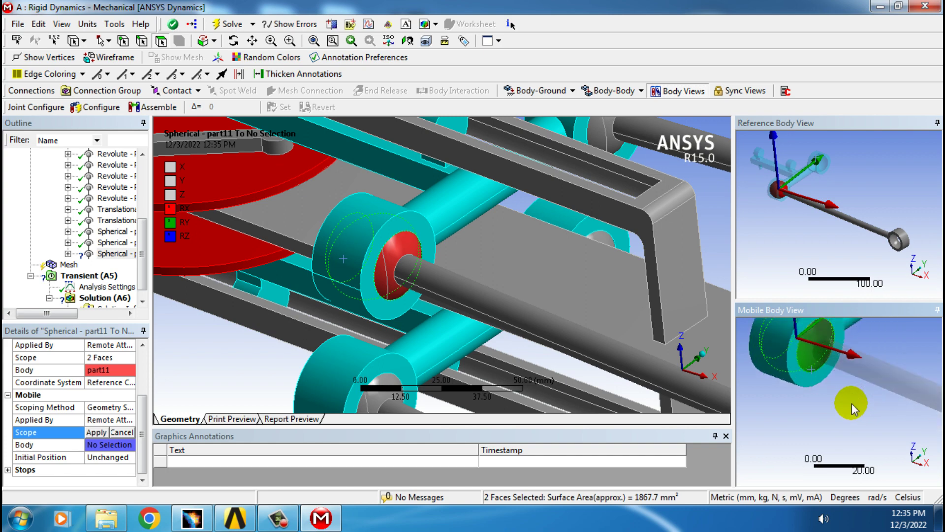
click(97, 432)
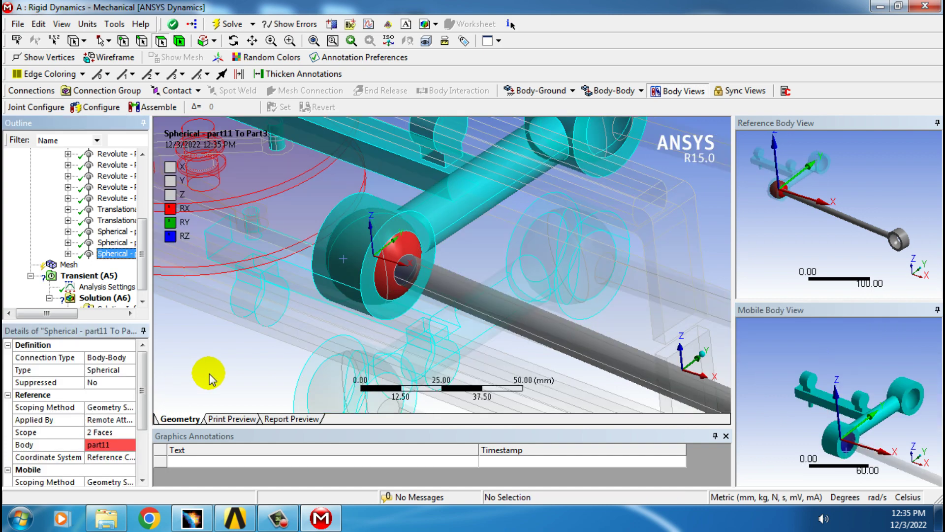
Add another body-to-body spherical joint with its reference scope on both ball-end faces of the part11 rod in the lower Part3's opposite socket
scroll(228, 369, down, 3)
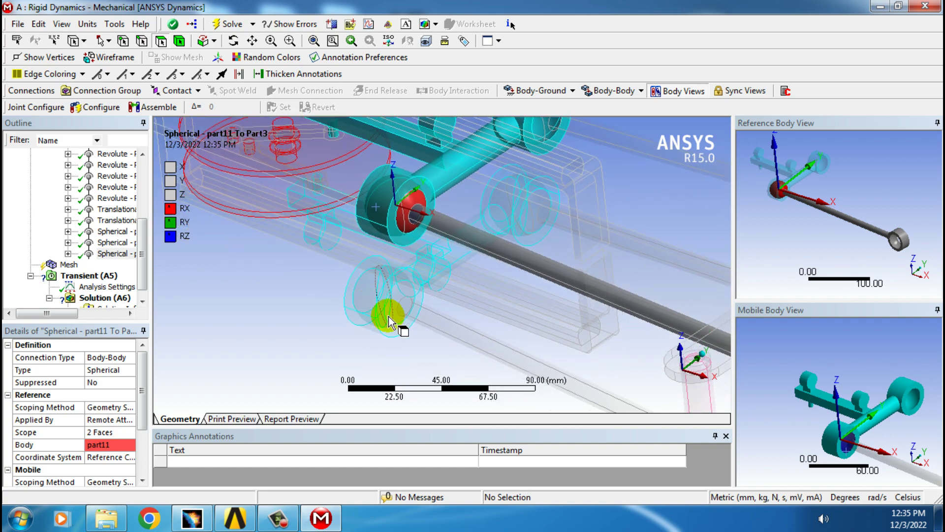
scroll(389, 323, up, 2)
click(606, 92)
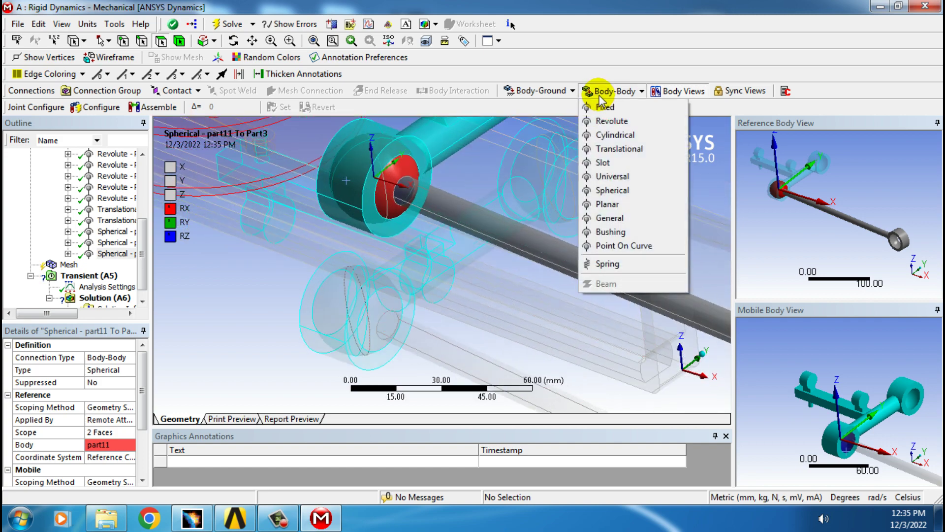
click(600, 193)
click(381, 318)
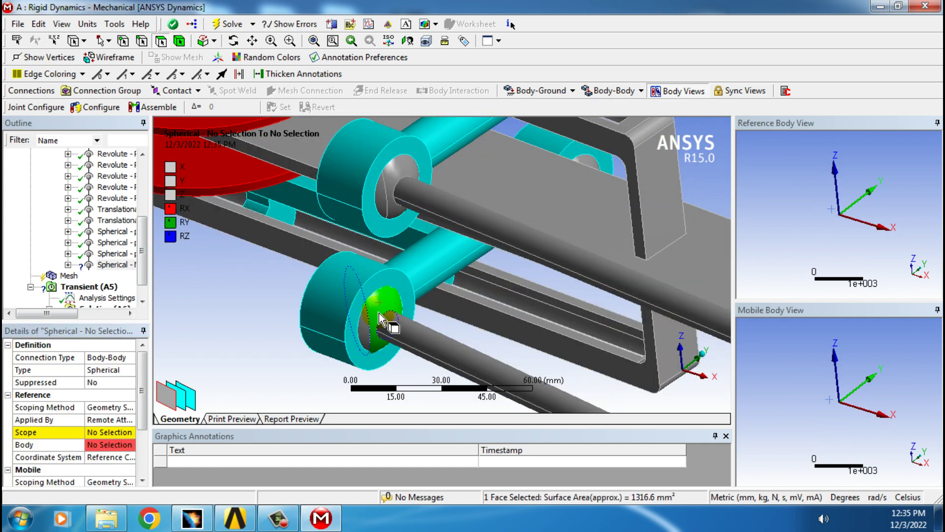
ctrl+click(366, 334)
click(109, 432)
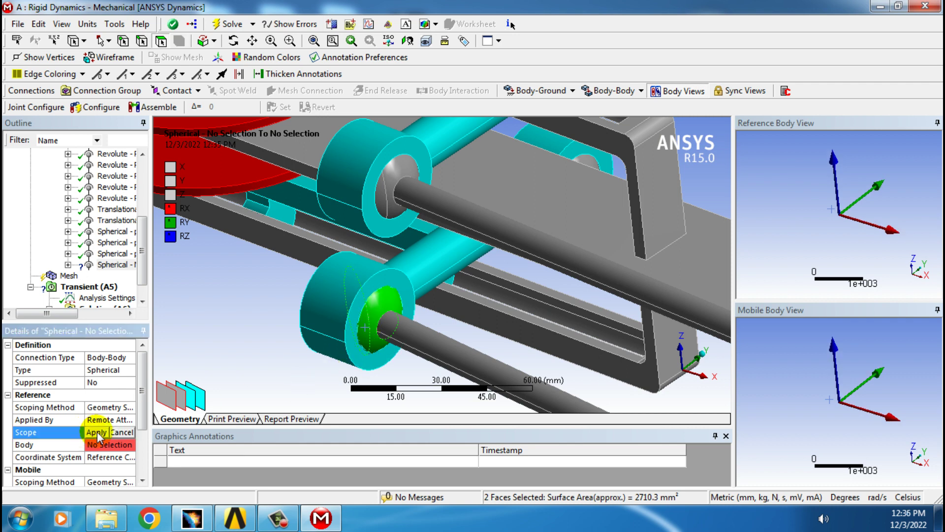
click(97, 432)
Set the spherical joint's mobile scope to both inner faces of the lower Part3's opposite socket around the part11 ball
scroll(116, 440, down, 2)
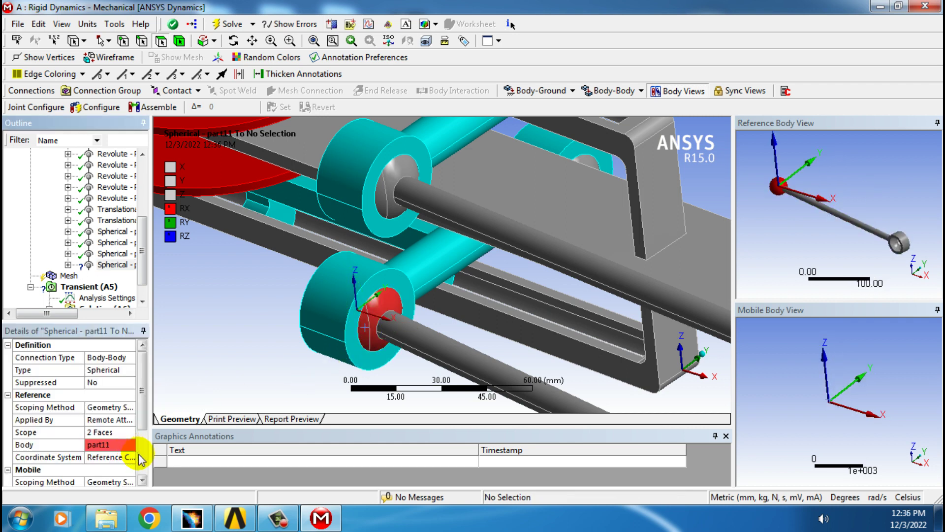
click(109, 432)
click(338, 300)
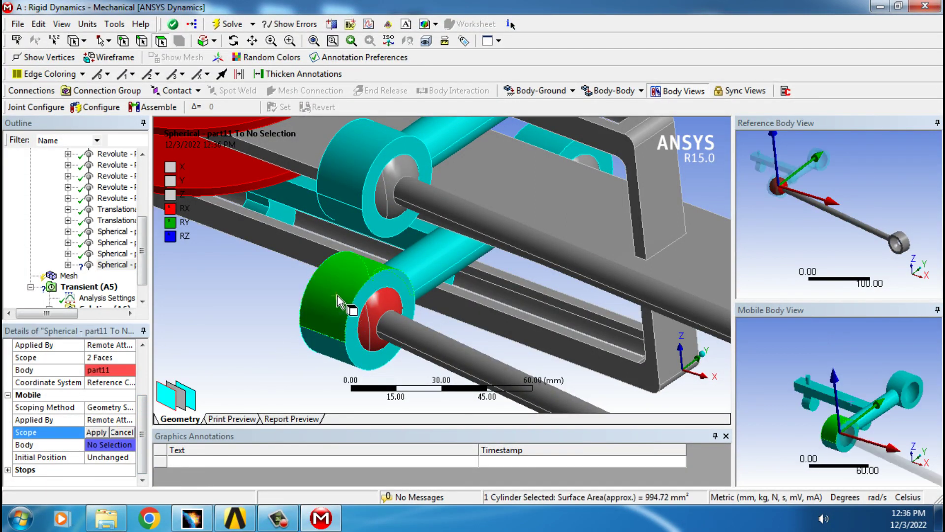
scroll(787, 382, up, 5)
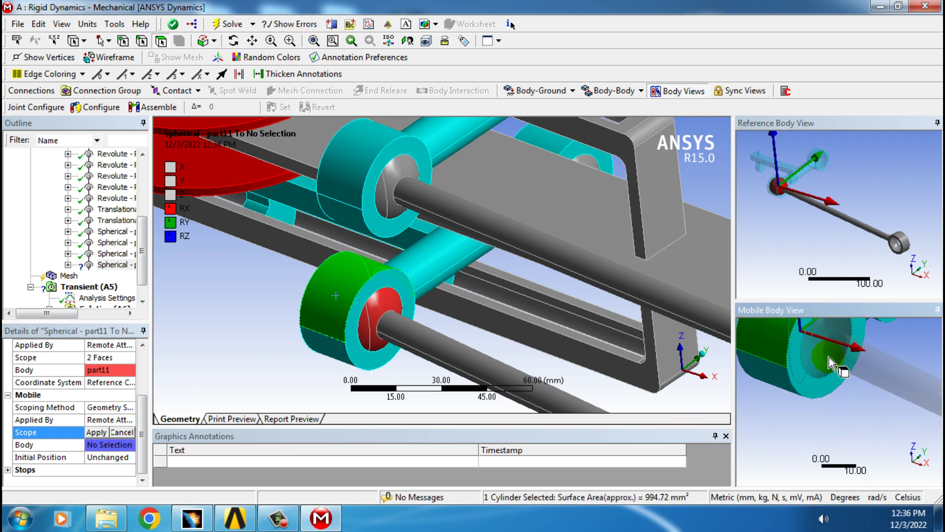
click(831, 363)
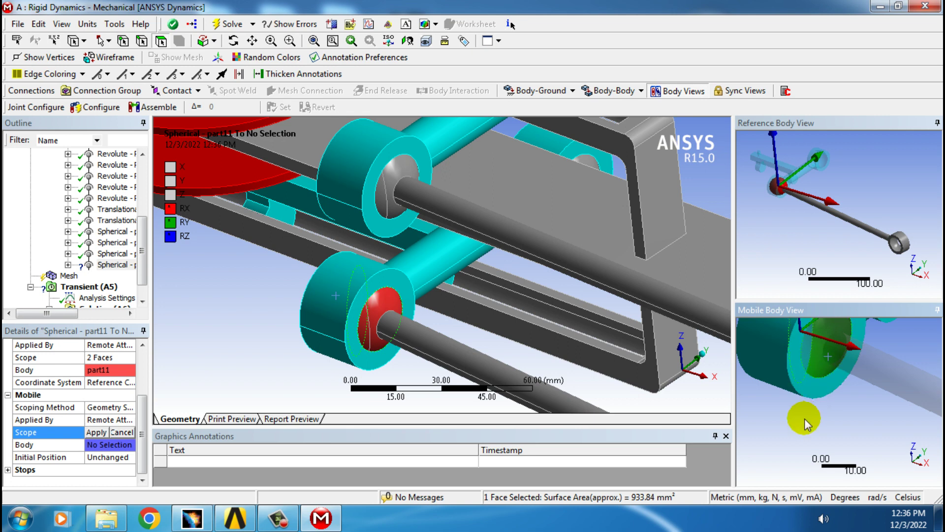
ctrl+click(782, 381)
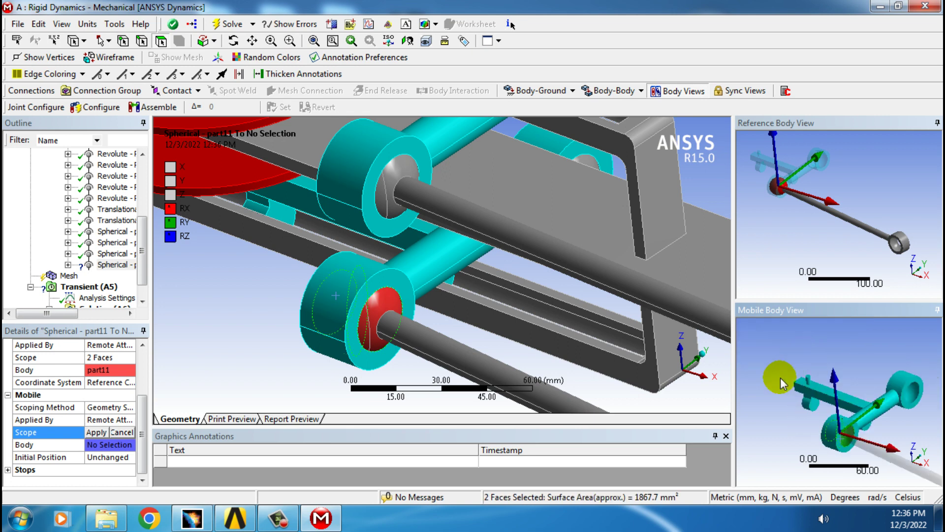
click(97, 433)
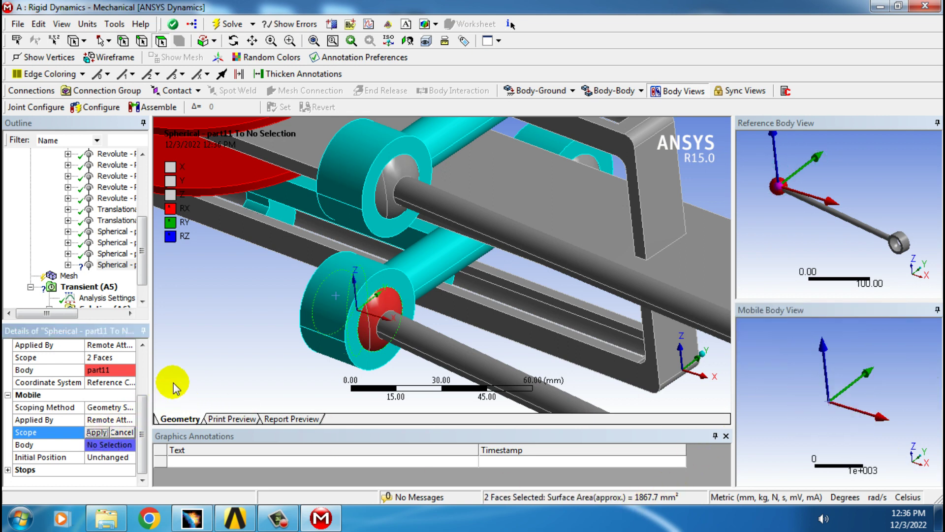
Add a body-to-body spherical joint with its reference scope on both faces of the upper ball of one Part6 paddle crank
scroll(217, 341, down, 11)
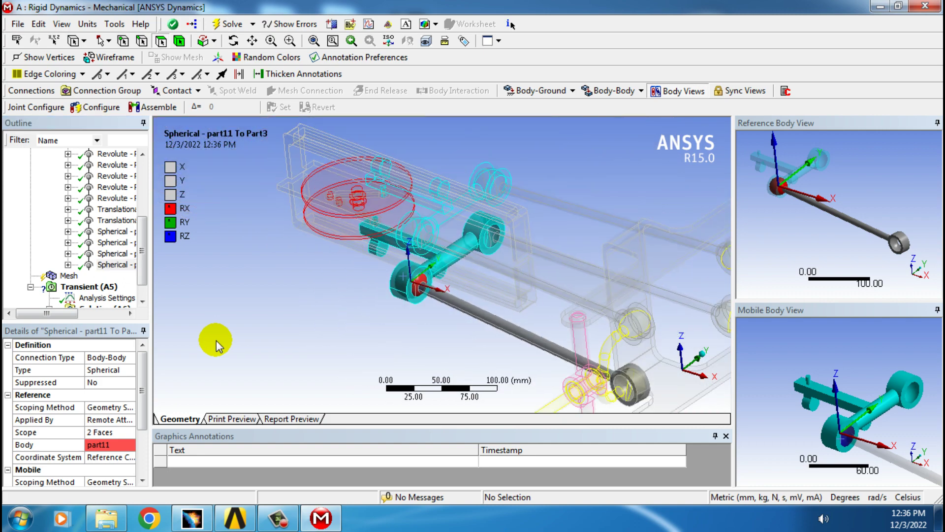
middle_drag(531, 380, 507, 374)
scroll(571, 299, up, 3)
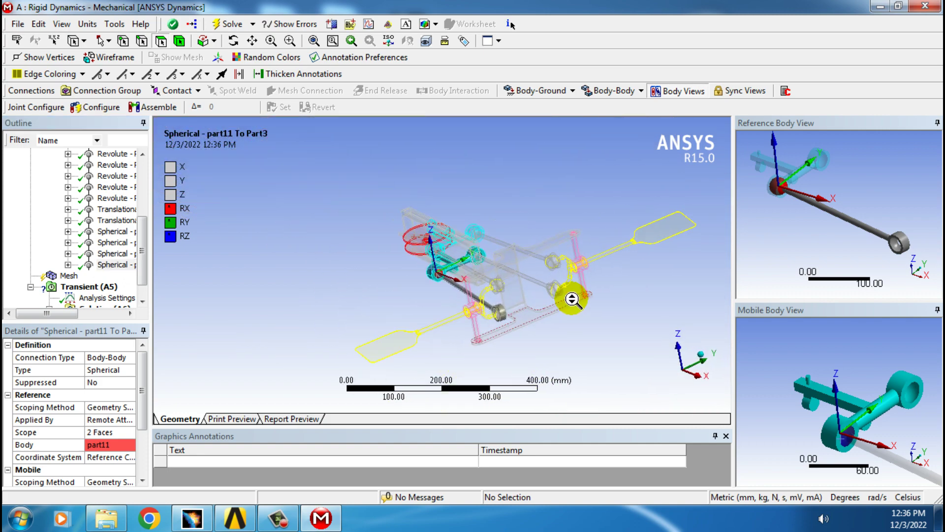
ctrl+middle_drag(605, 310, 487, 327)
middle_drag(494, 290, 507, 284)
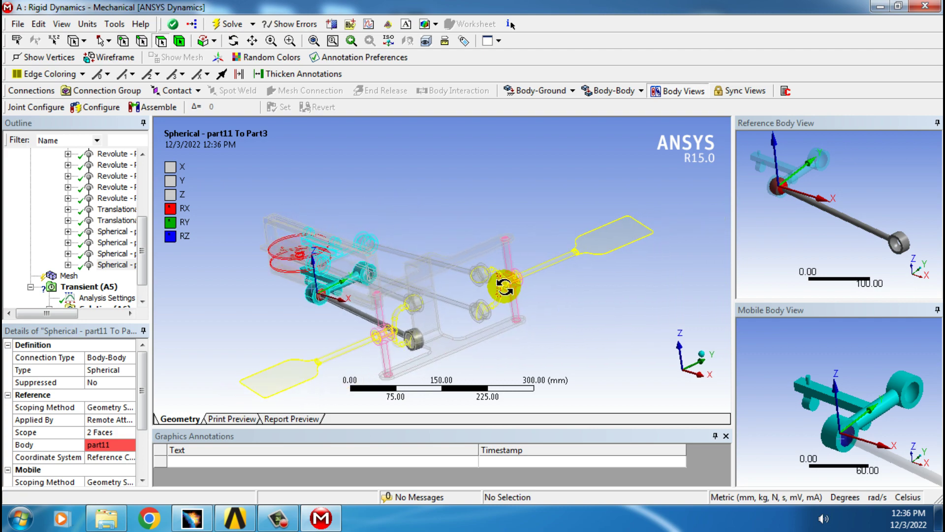
scroll(512, 286, up, 6)
ctrl+middle_drag(565, 363, 486, 398)
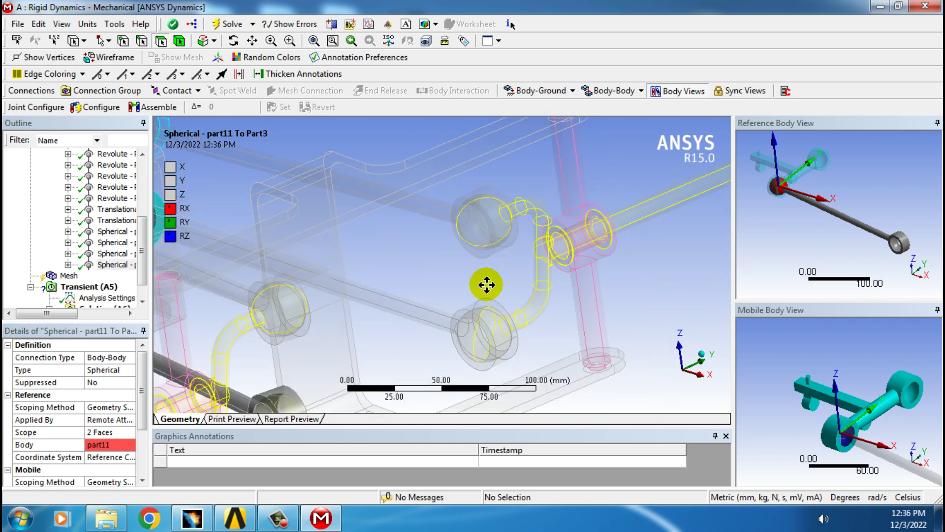
click(611, 91)
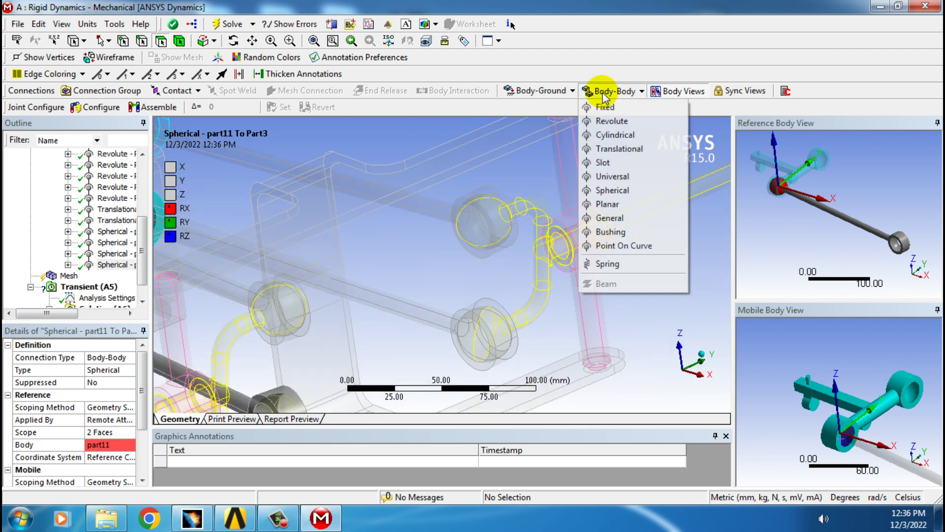
click(606, 191)
middle_drag(493, 275, 485, 292)
scroll(498, 283, up, 5)
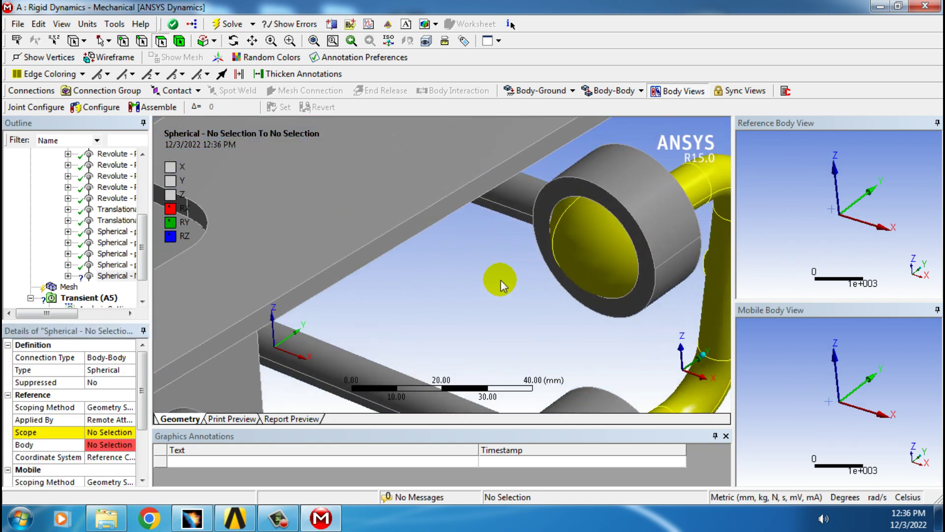
click(571, 242)
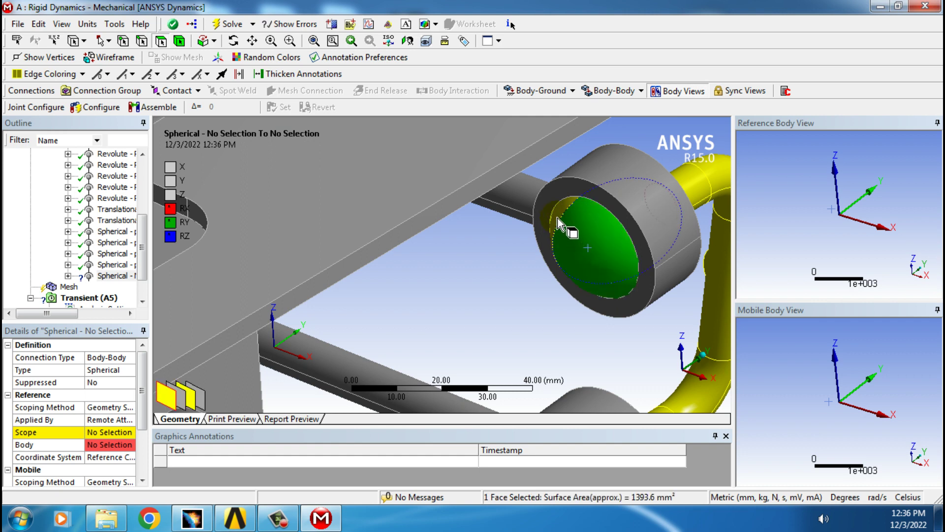
ctrl+click(558, 221)
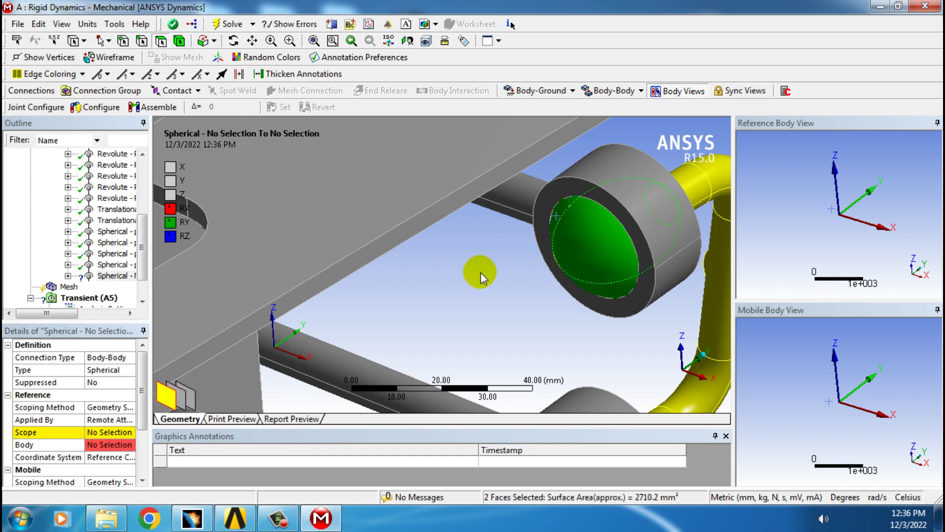
click(100, 432)
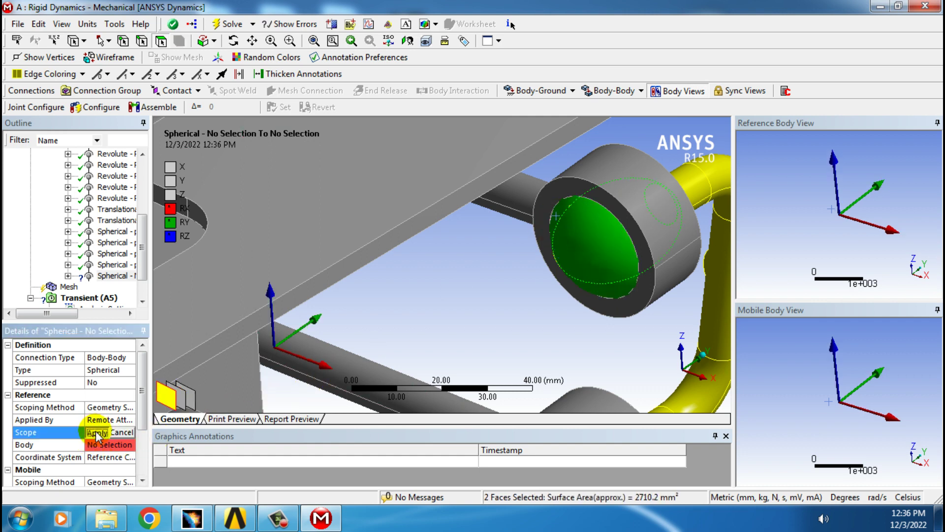
click(97, 433)
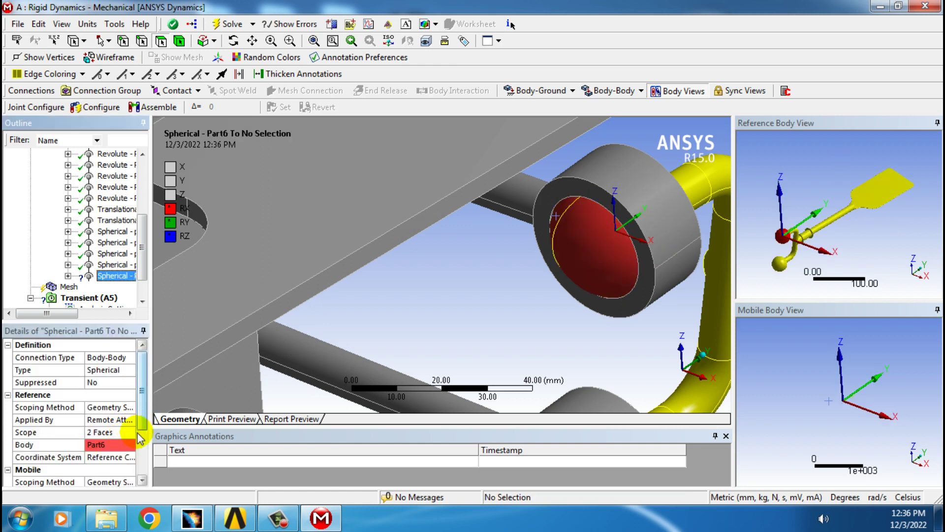
Set the joint's mobile scope to both inner faces of the part11 socket that encloses the upper Part6 ball
click(140, 435)
click(107, 436)
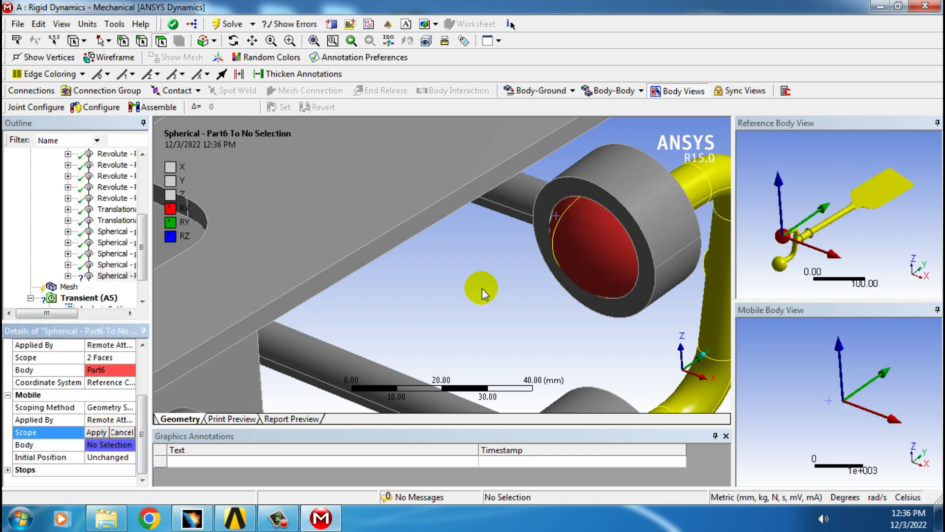
click(644, 210)
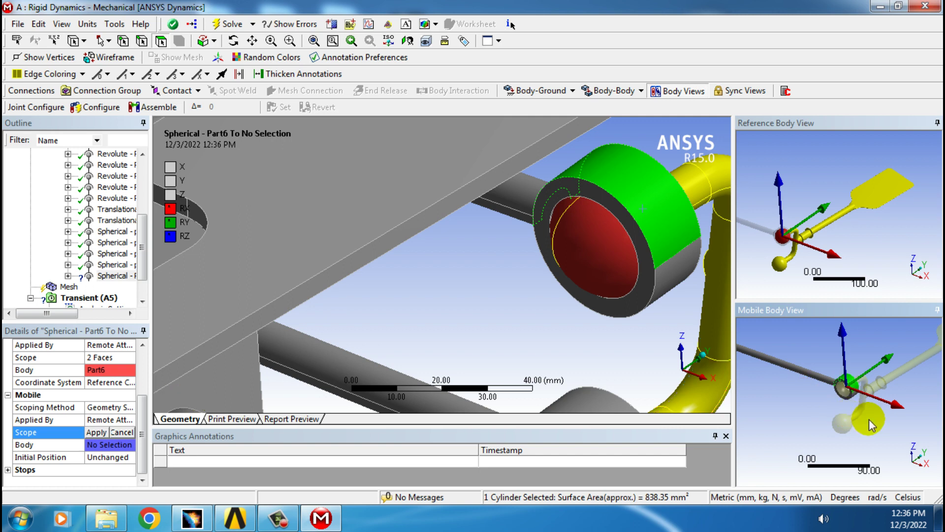
scroll(869, 418, up, 5)
click(870, 357)
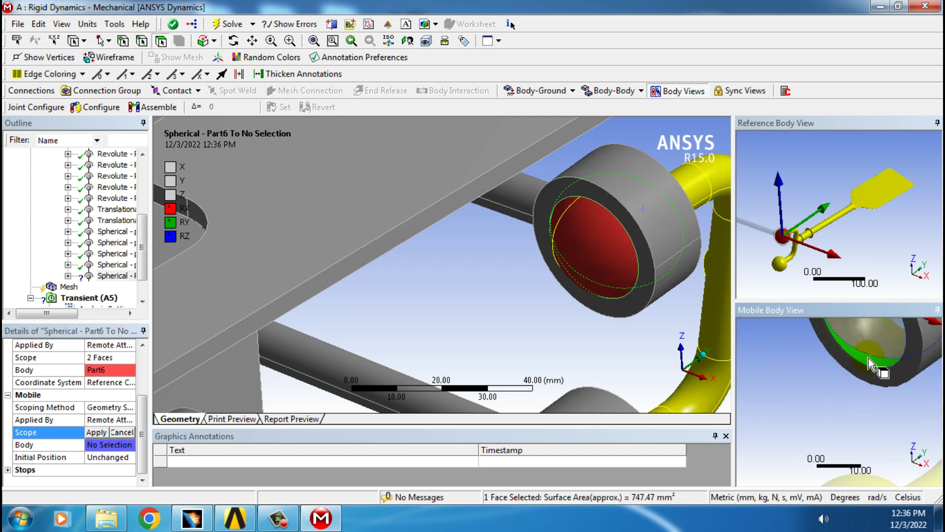
ctrl+click(868, 344)
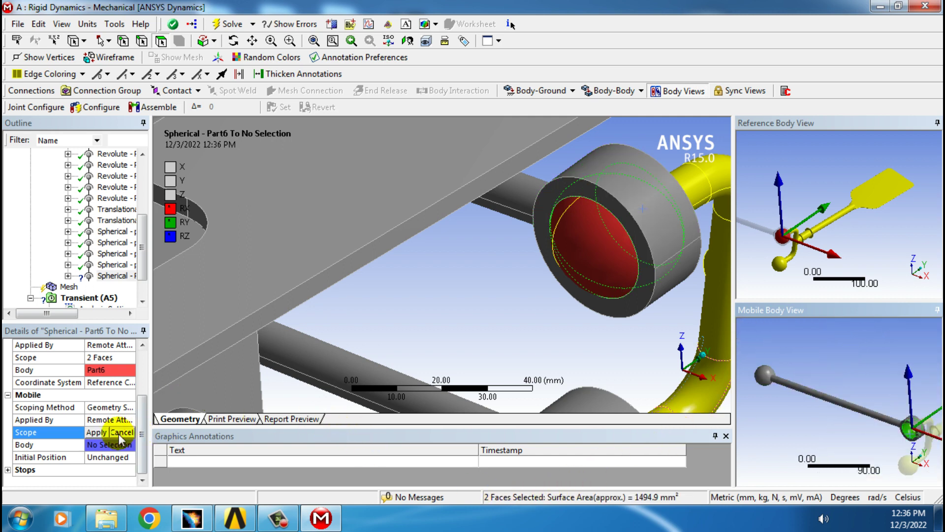
click(94, 432)
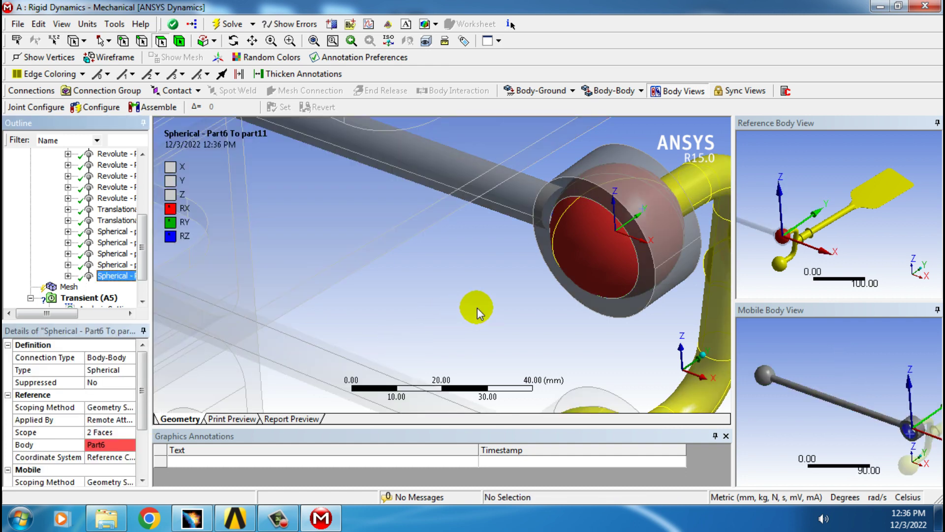
Add another body-to-body spherical joint with its reference scope on both faces of the same Part6 paddle crank's lower ball
scroll(506, 328, down, 4)
ctrl+middle_drag(662, 381, 608, 254)
scroll(566, 315, up, 4)
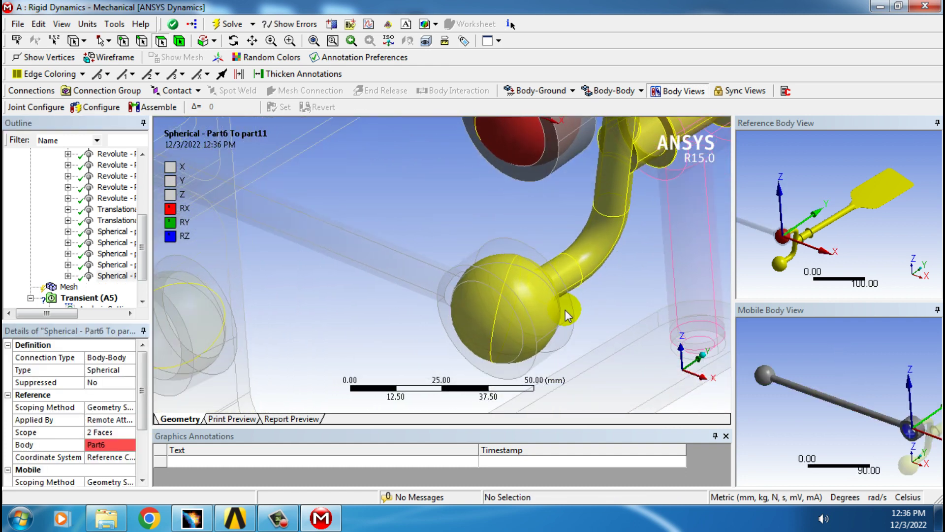
click(612, 91)
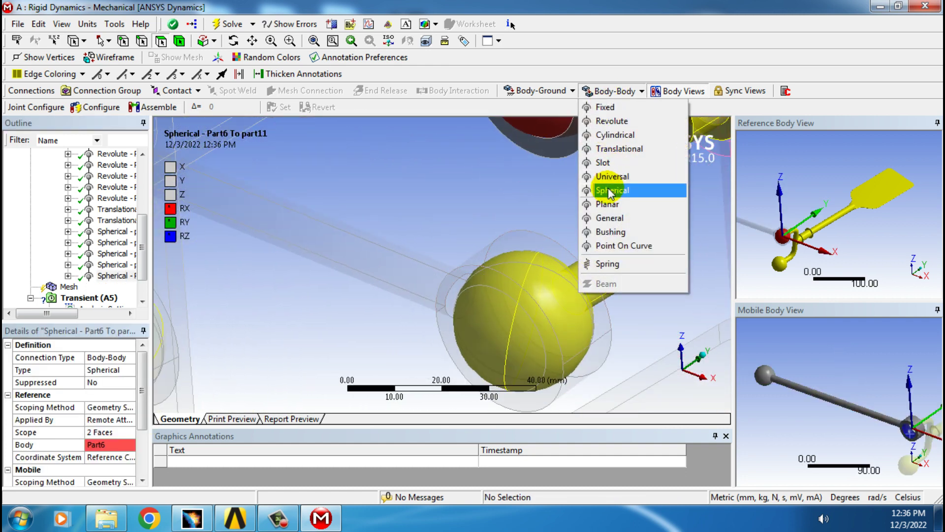
click(610, 191)
click(533, 347)
ctrl+click(490, 340)
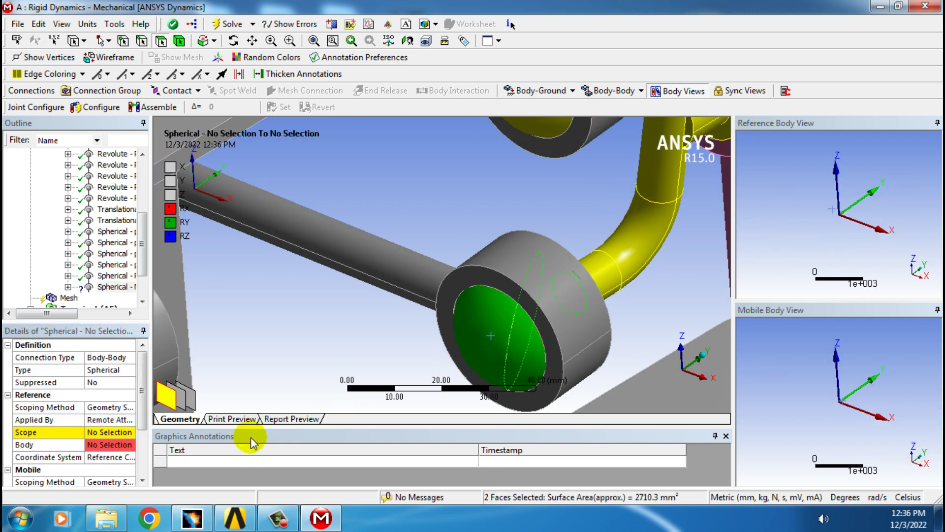
click(117, 445)
click(97, 432)
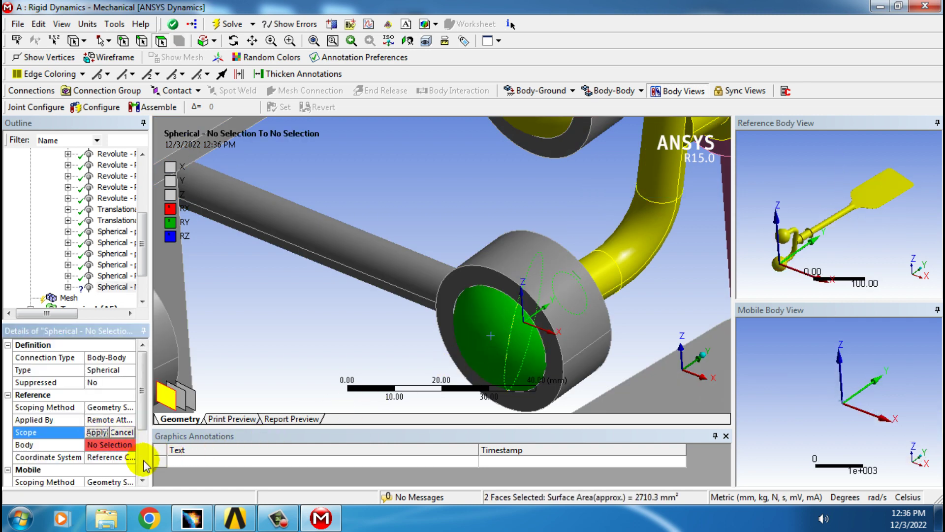
Set the new joint's mobile scope to both inner faces of the part11 socket around the lower Part6 ball
click(100, 435)
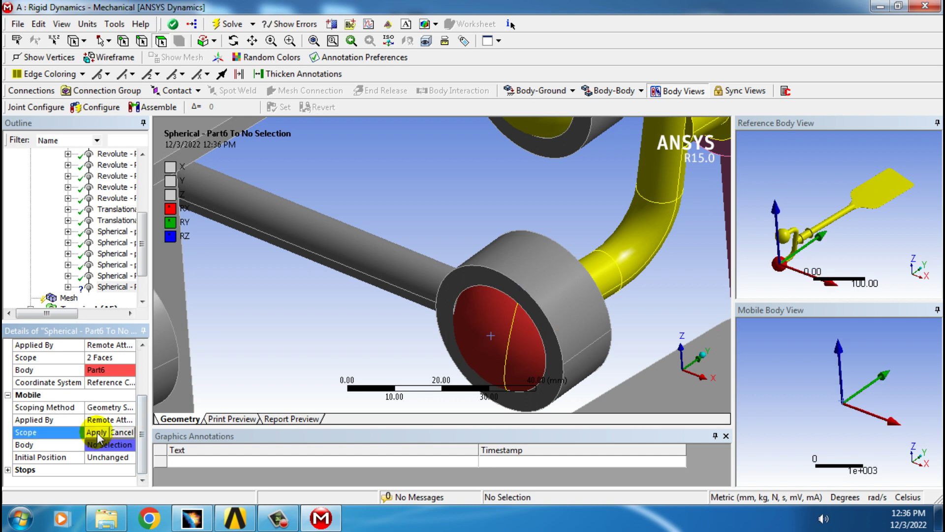
click(520, 294)
click(861, 395)
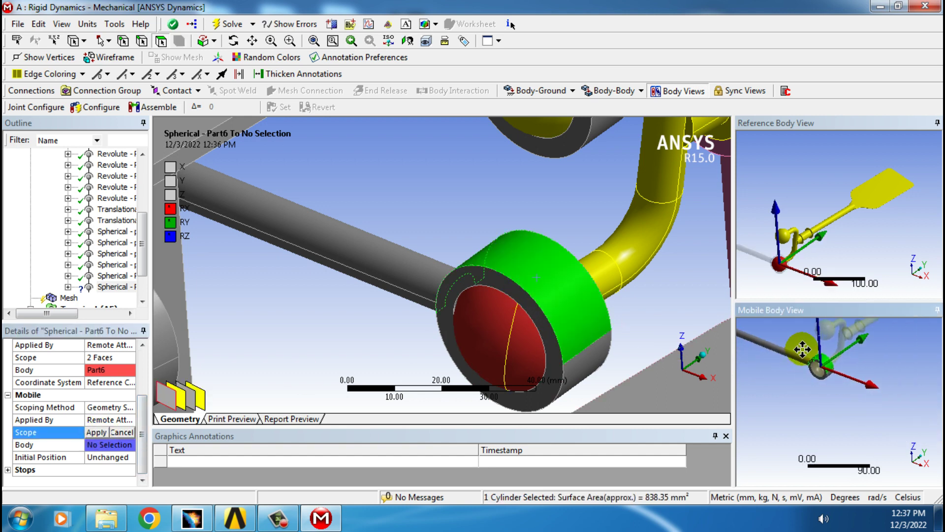
scroll(861, 396, up, 5)
ctrl+middle_drag(763, 342, 863, 437)
click(843, 398)
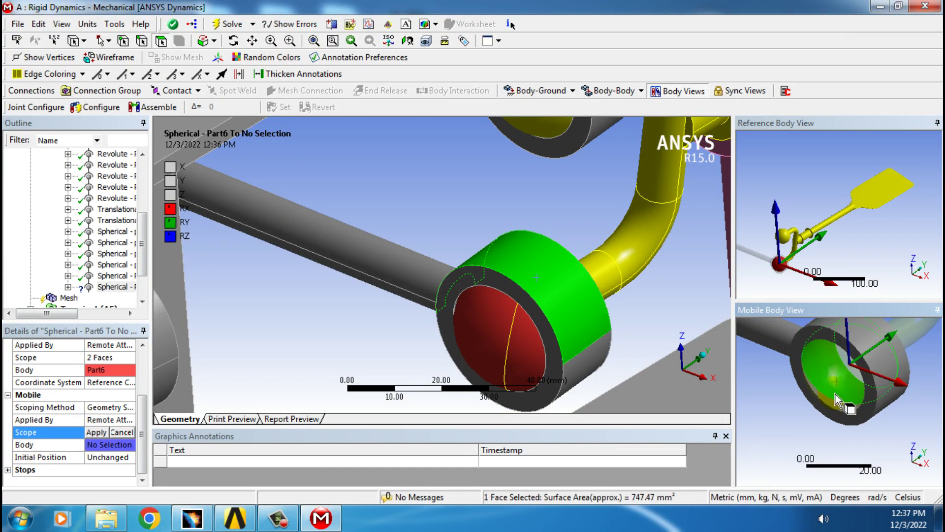
ctrl+click(846, 411)
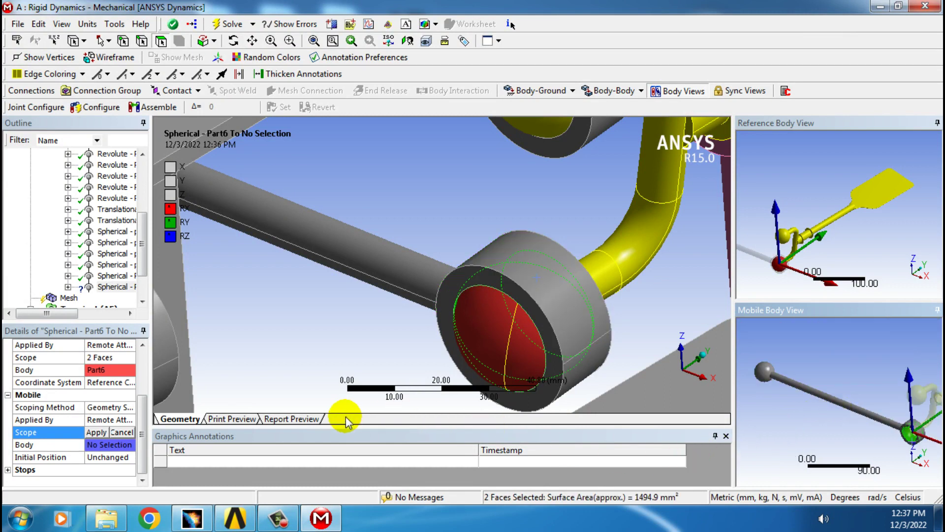
click(94, 436)
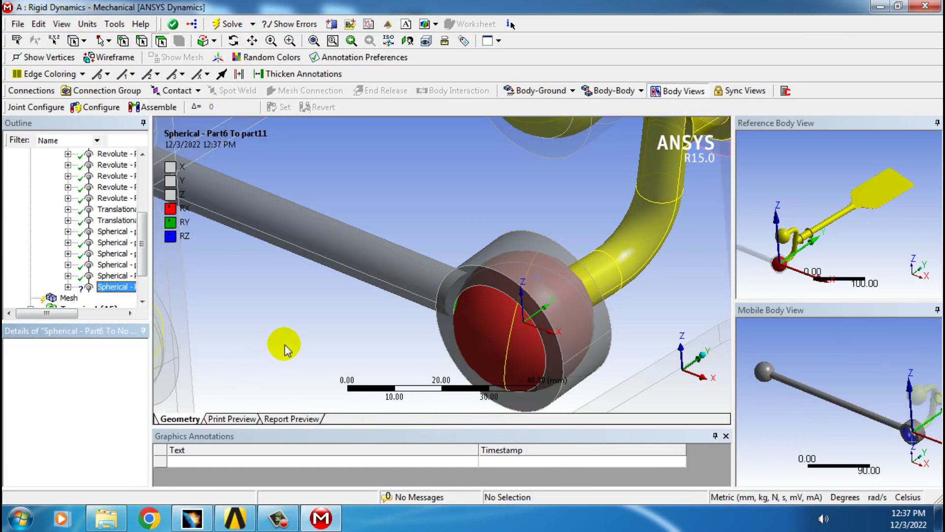
Add a body-to-body spherical joint with its reference scope on both upper-ball faces of the Part6 paddle crank on the mechanism's opposite side
scroll(285, 344, down, 3)
middle_drag(443, 375, 506, 400)
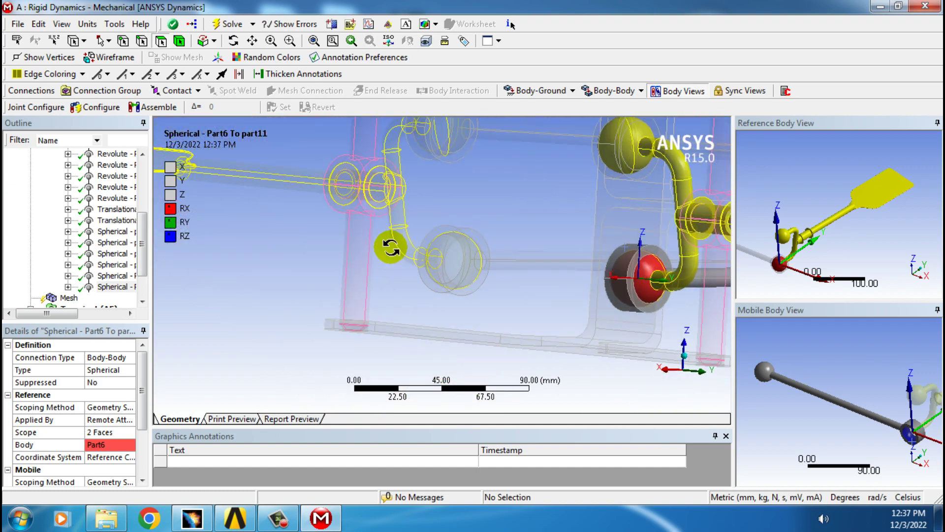
middle_drag(390, 247, 507, 235)
click(587, 93)
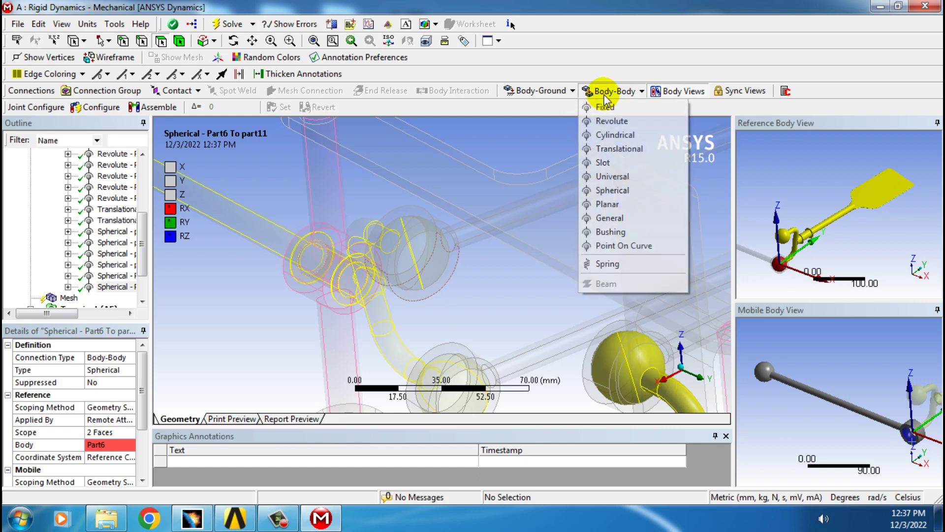
click(610, 191)
click(430, 259)
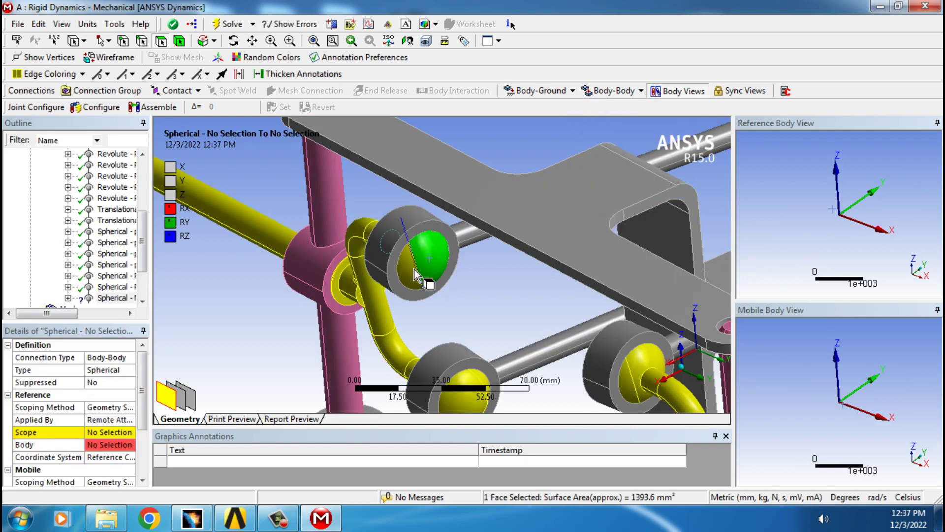
ctrl+click(414, 271)
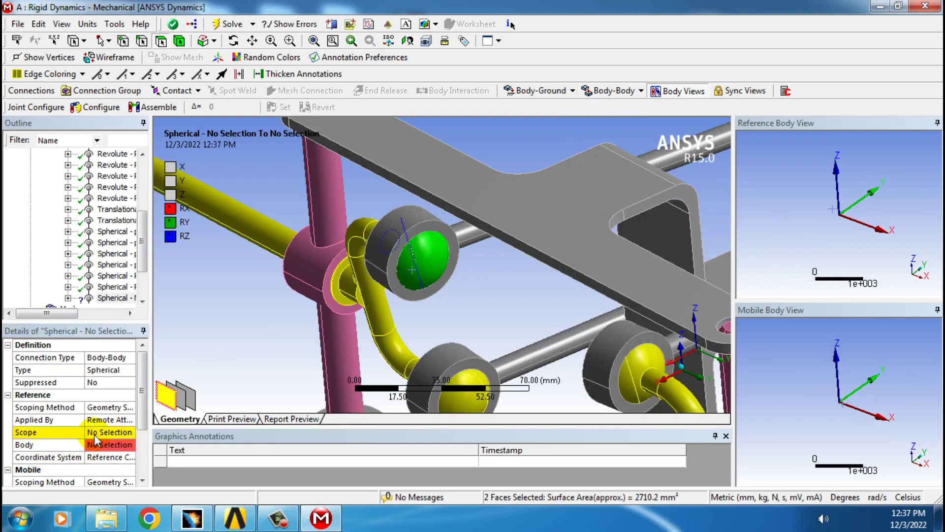
click(96, 432)
click(96, 432)
click(142, 464)
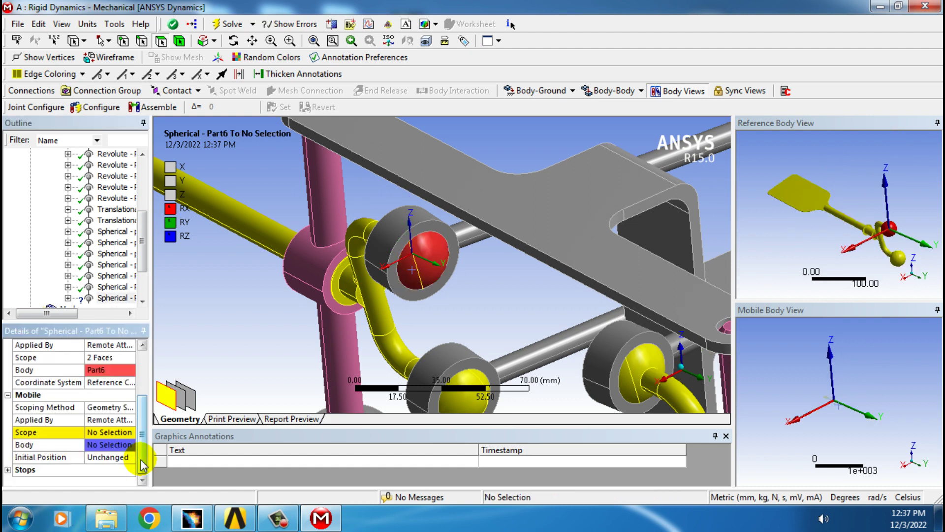
Set the joint's mobile scope to both inner faces of the part11 socket enclosing this Part6 crank's upper ball
click(108, 433)
click(396, 227)
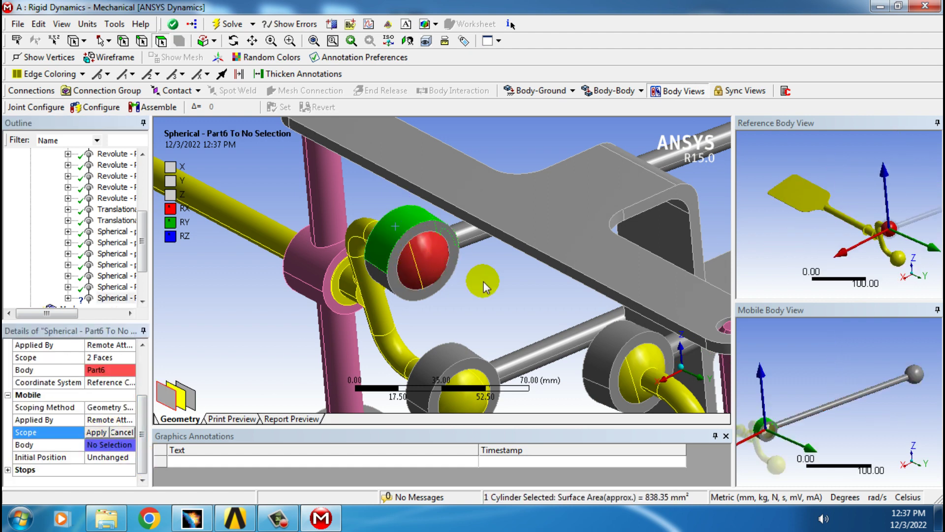
ctrl+middle_drag(816, 432, 938, 438)
scroll(847, 409, up, 4)
scroll(886, 418, up, 5)
click(881, 417)
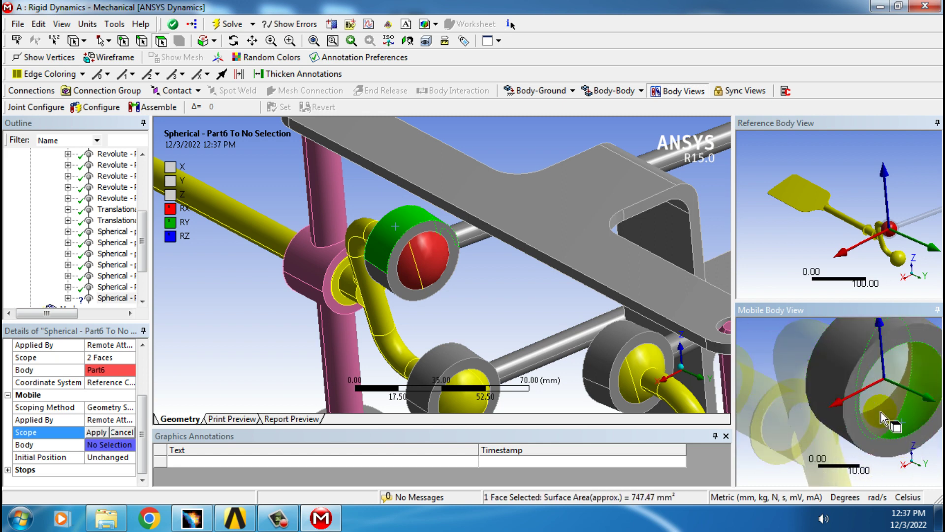
ctrl+click(879, 422)
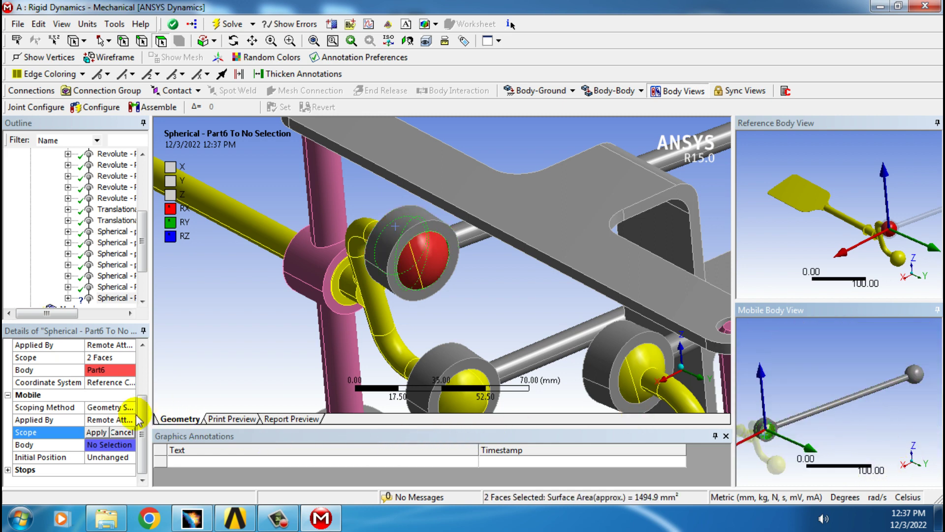
click(94, 434)
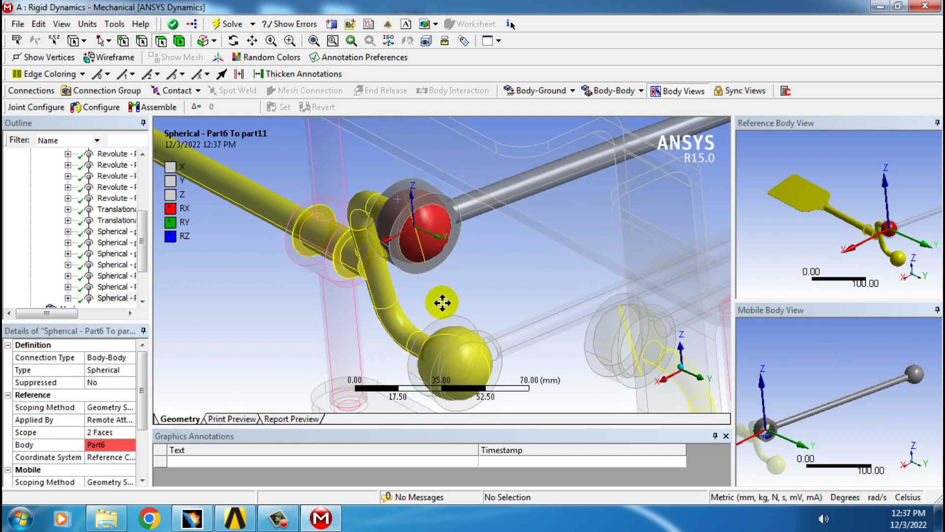
Add another body-to-body spherical joint with its reference scope on both lower-ball faces of the same Part6 crank
scroll(459, 279, up, 2)
click(601, 91)
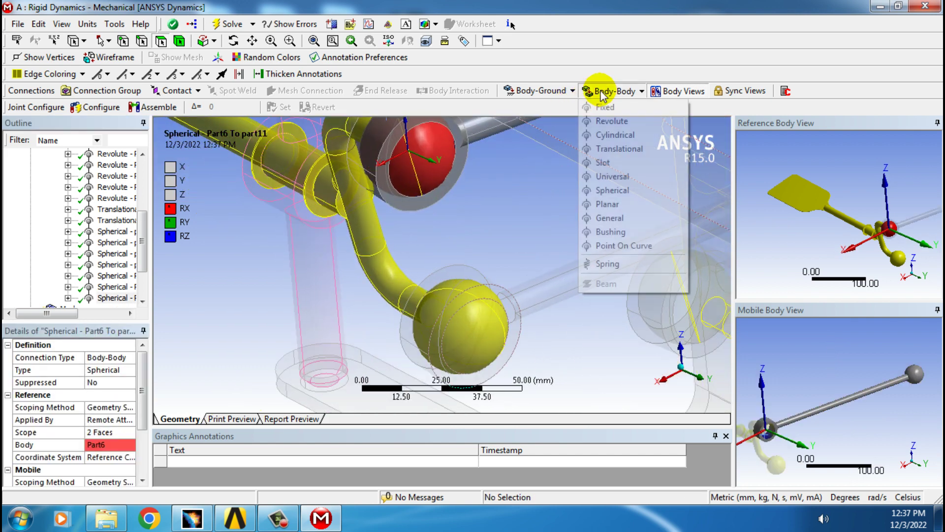
click(612, 190)
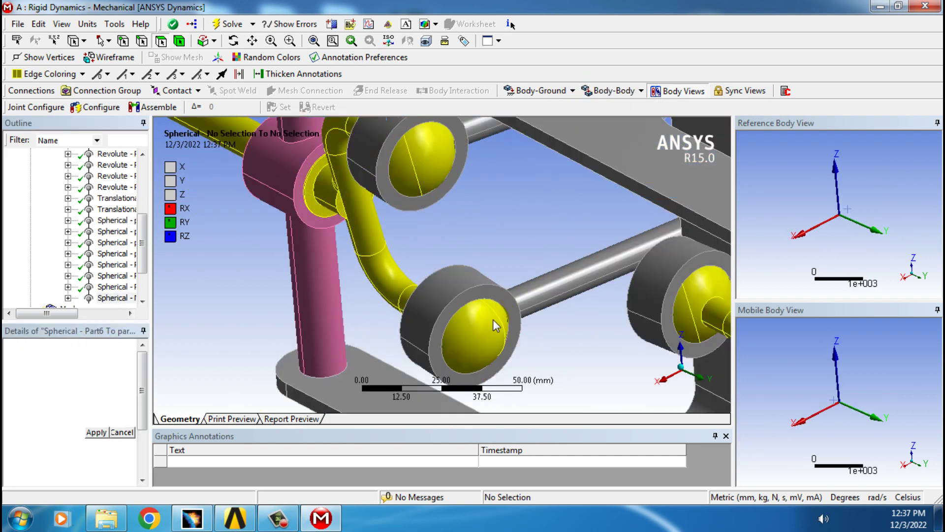
click(504, 311)
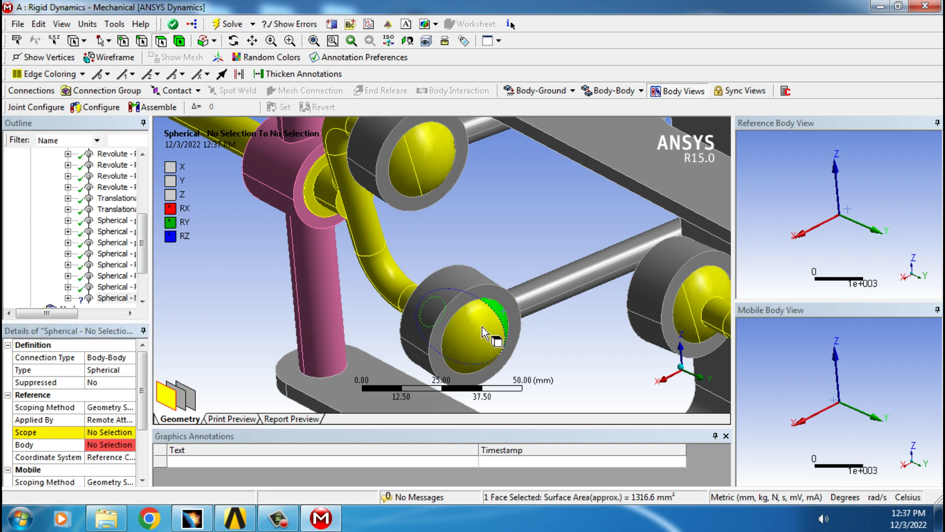
ctrl+click(472, 339)
click(93, 433)
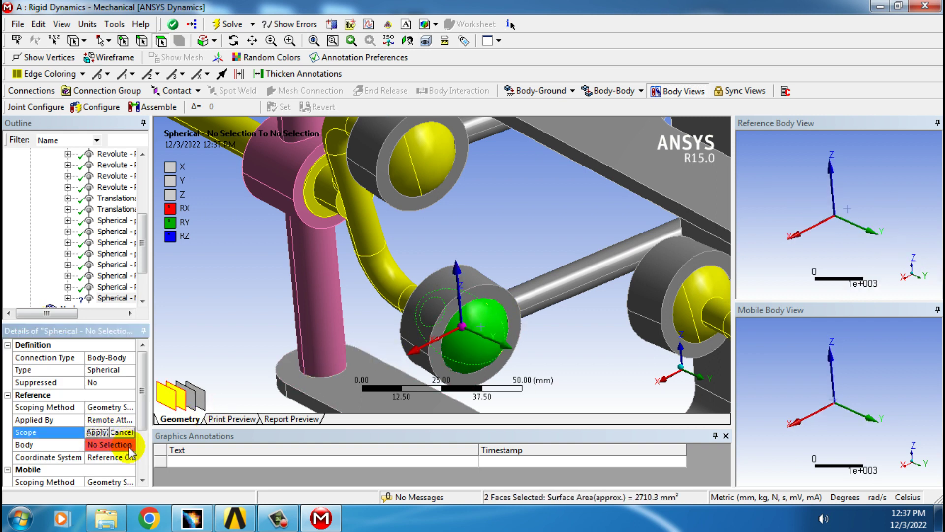
click(99, 432)
Set the new joint's mobile scope to both inner faces of the part11 socket around that lower ball
scroll(143, 473, down, 2)
click(101, 433)
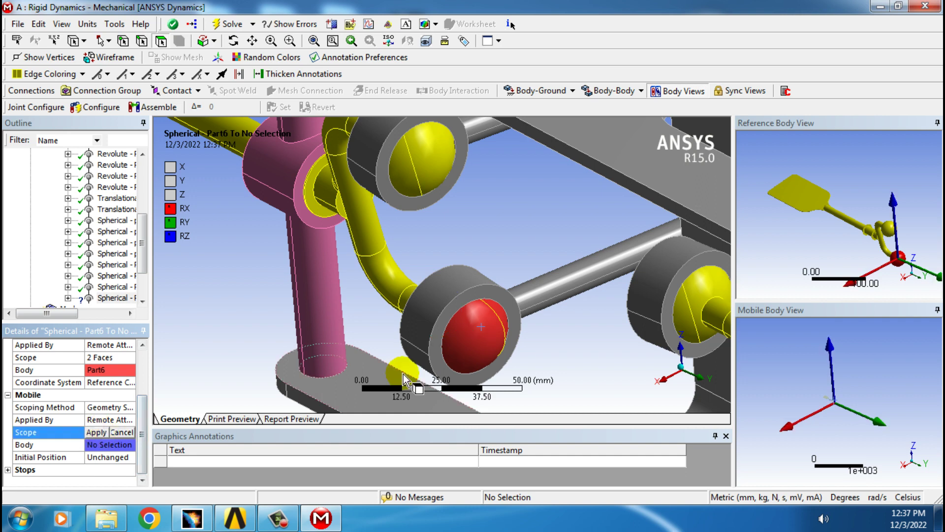
click(425, 319)
scroll(838, 448, up, 8)
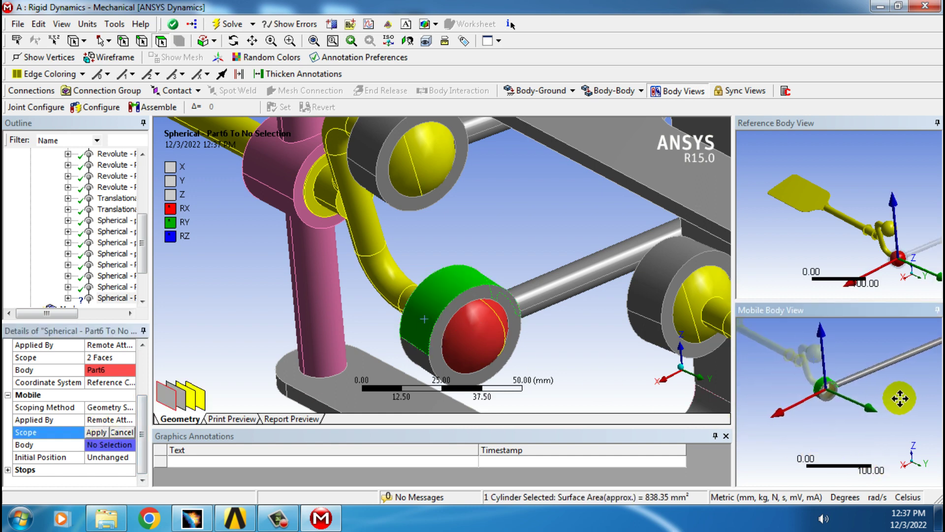
scroll(832, 396, up, 3)
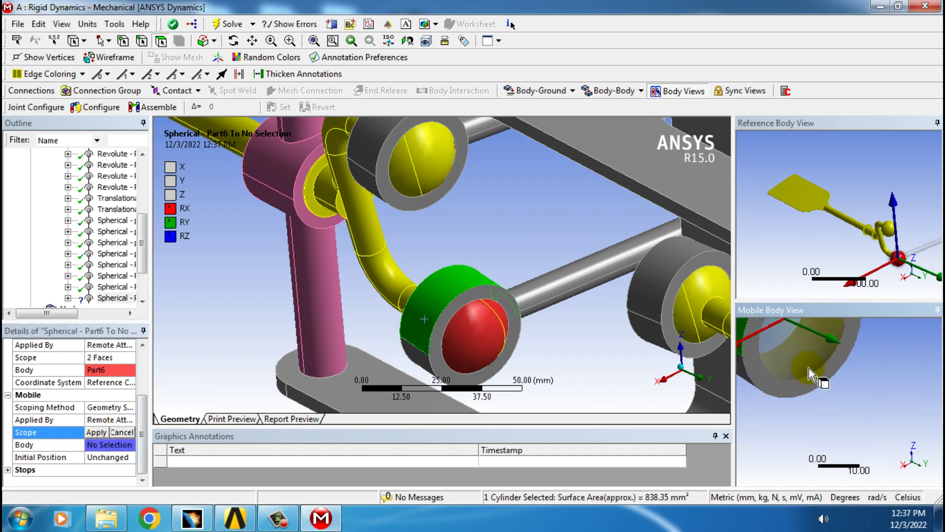
click(808, 361)
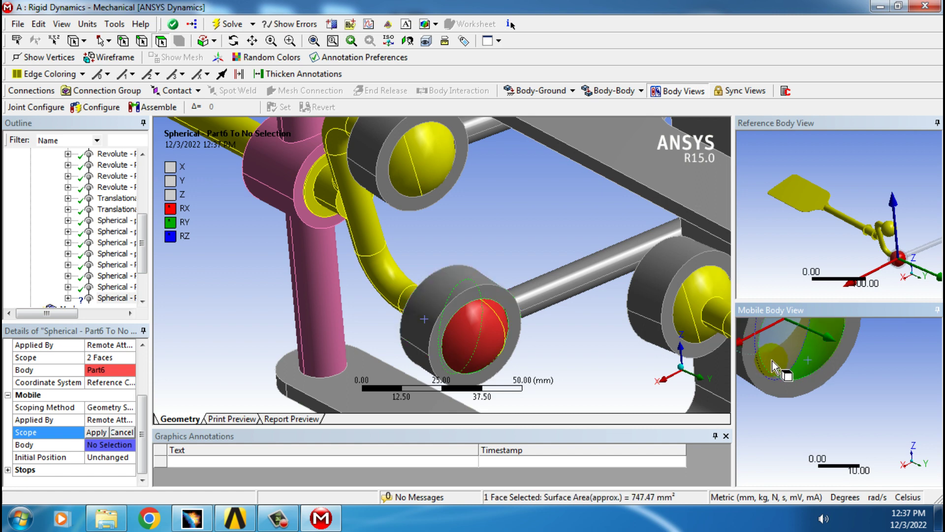
ctrl+click(772, 361)
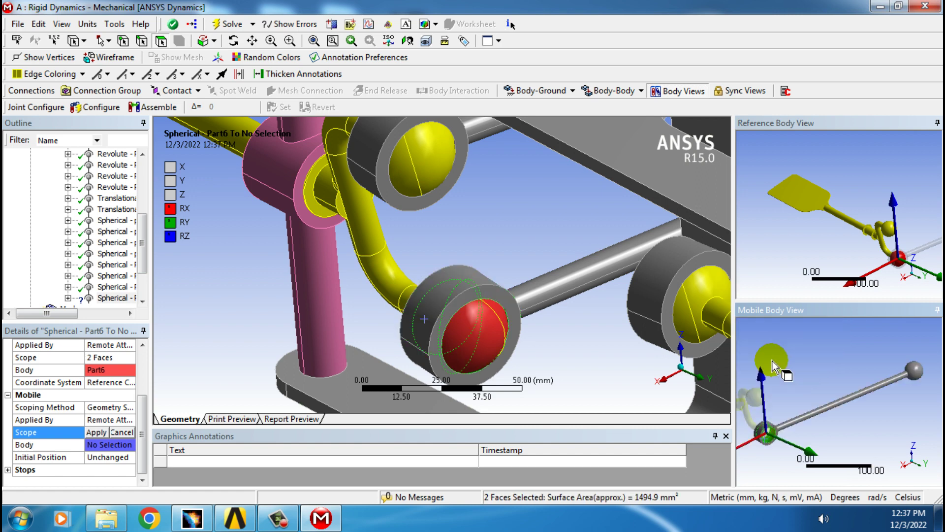
click(92, 434)
Turn off the separate reference and mobile body views and show the whole mechanism
scroll(233, 315, down, 3)
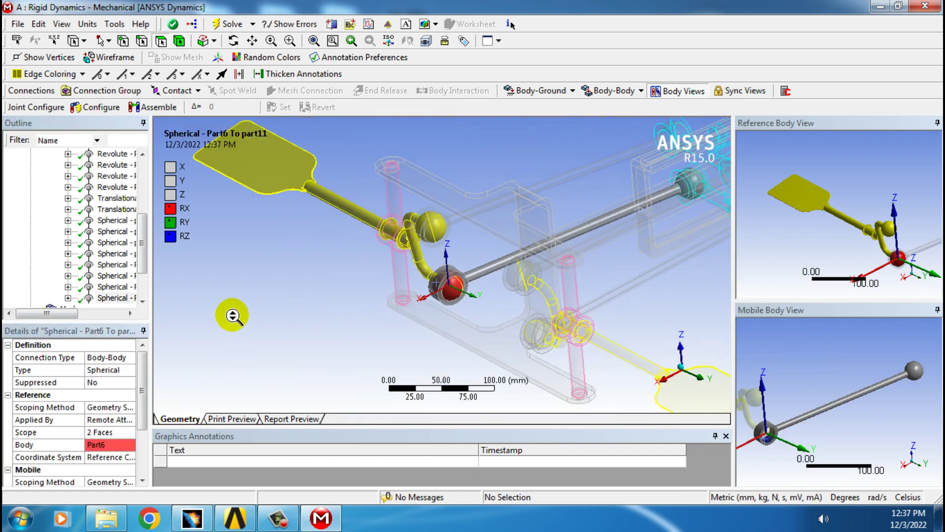
scroll(492, 320, down, 3)
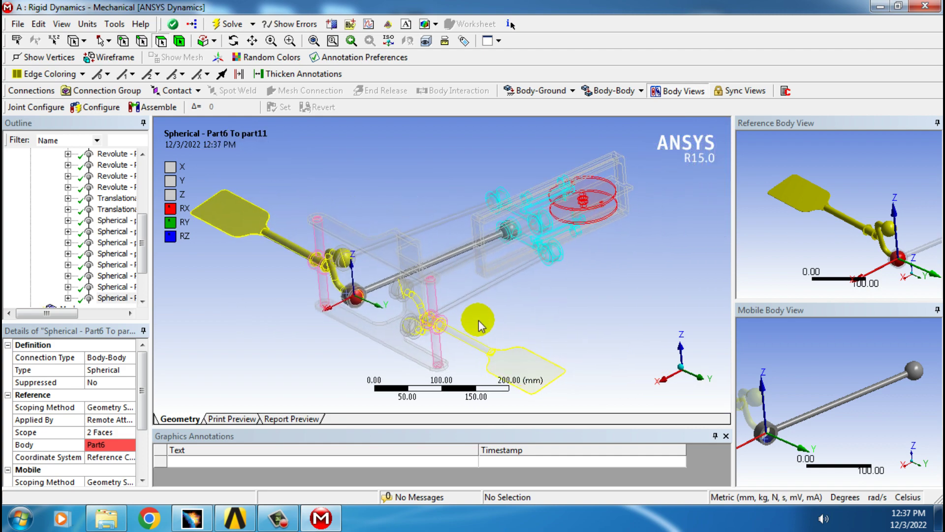
middle_drag(445, 295, 446, 268)
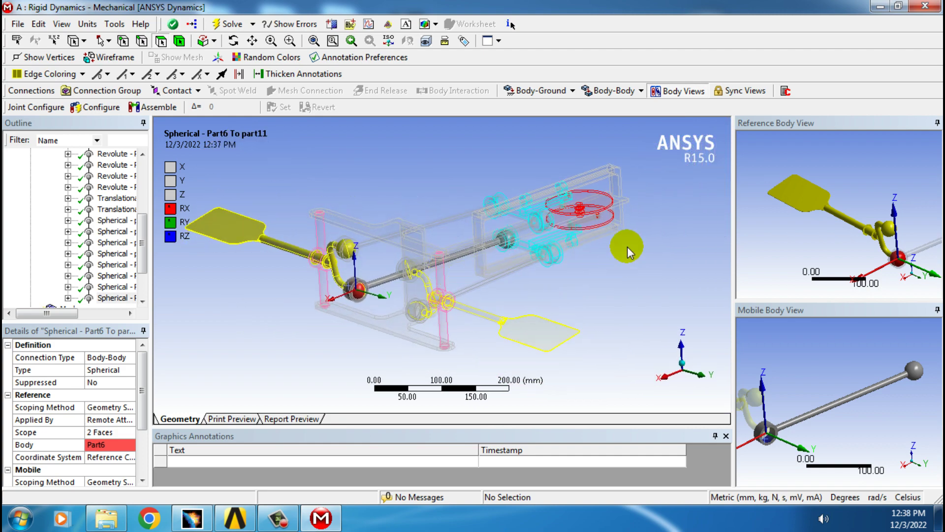
click(681, 94)
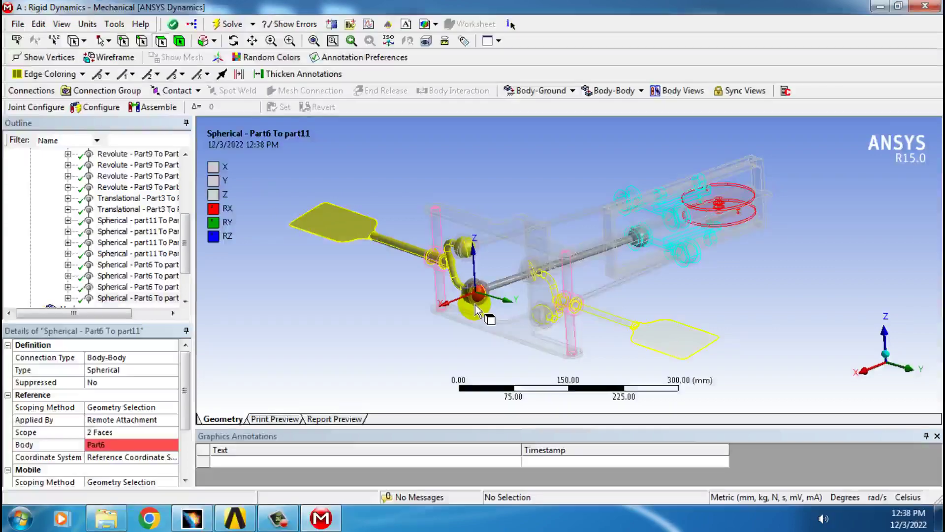
ctrl+middle_drag(475, 304, 483, 307)
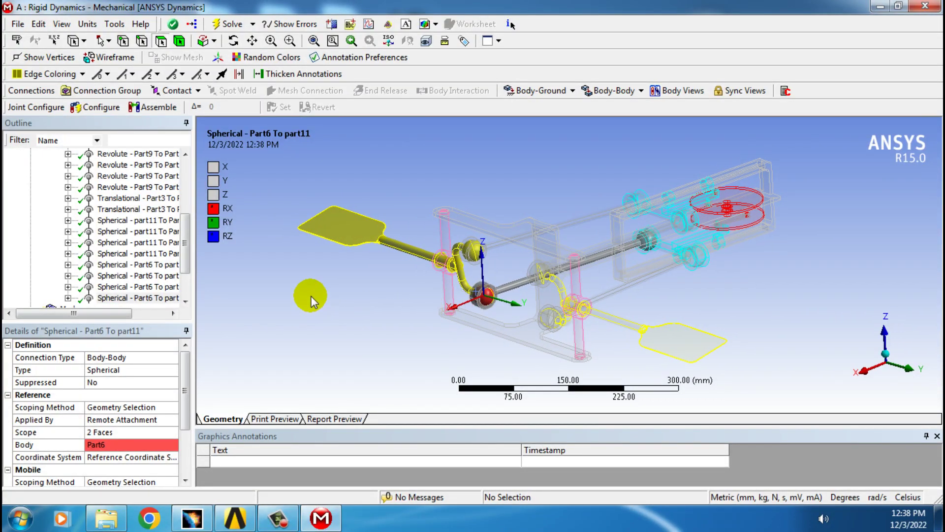
scroll(105, 242, up, 3)
scroll(105, 242, down, 4)
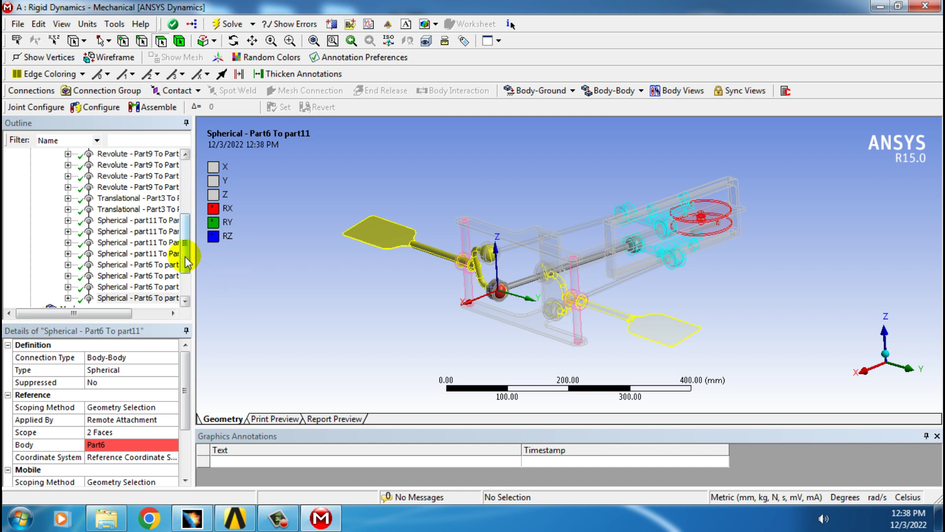
Review the Part2 revolute joints and the Part7 To Part1 revolute joint on the model, with full joint names readable
drag(187, 261, 184, 150)
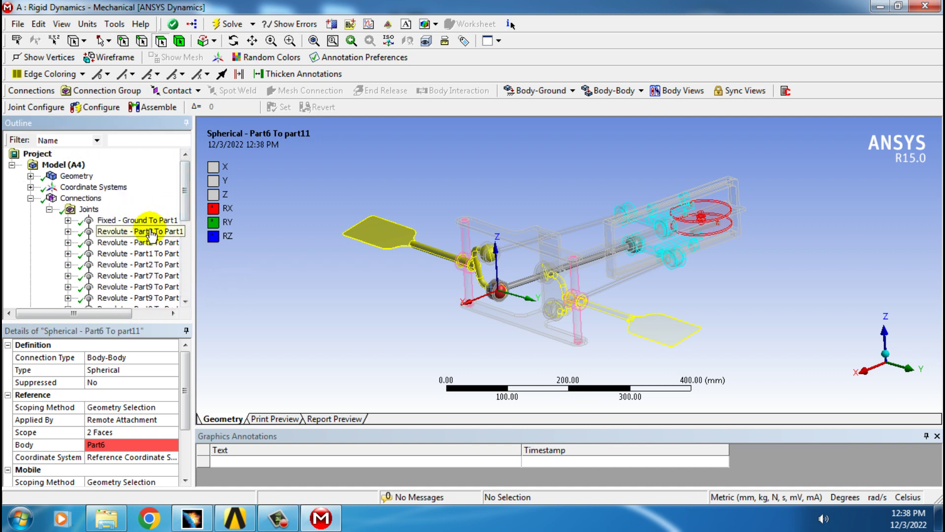
click(131, 242)
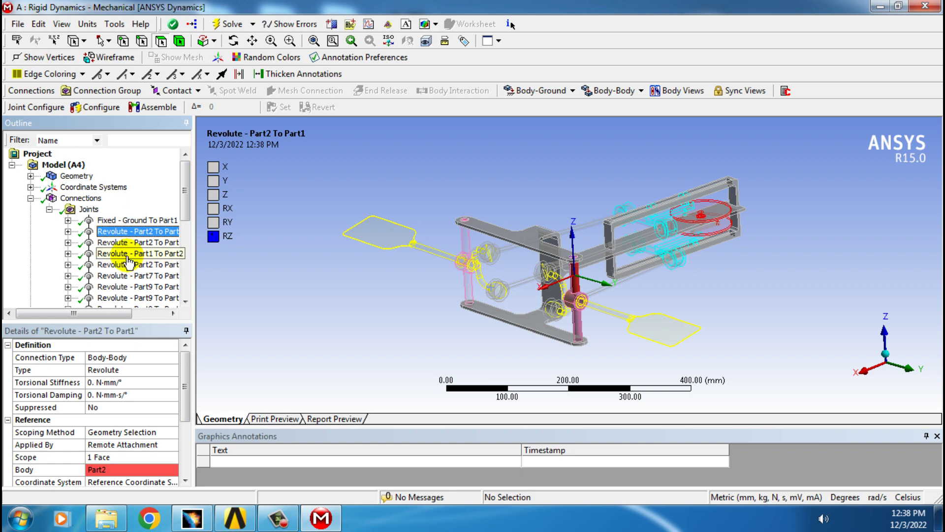
click(127, 256)
click(127, 269)
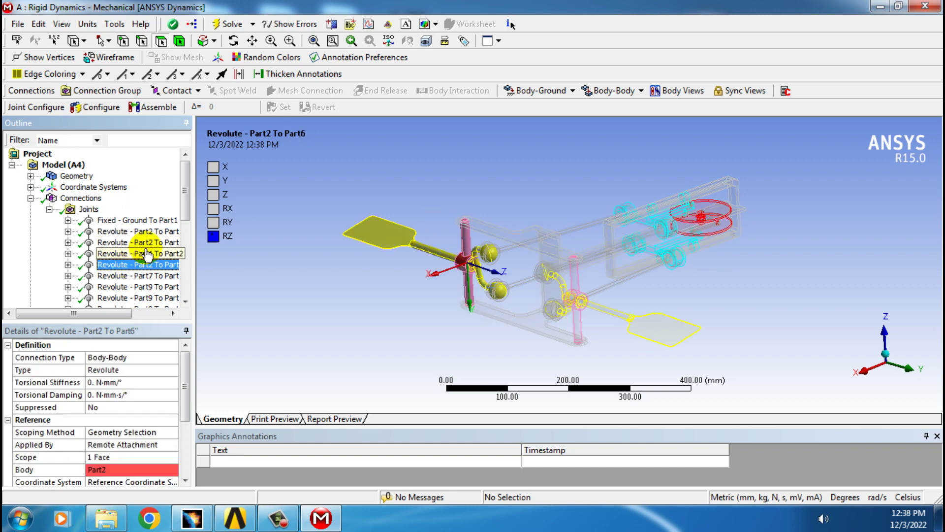
click(138, 253)
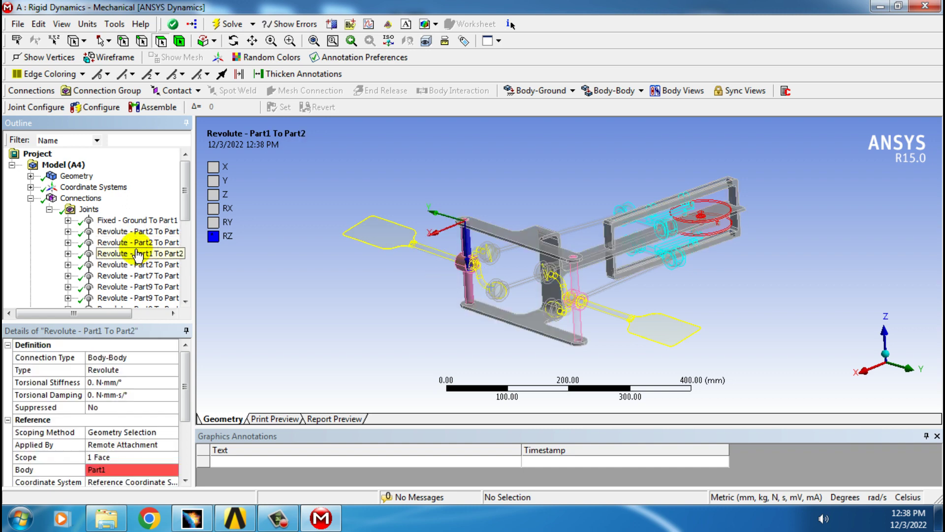
click(127, 277)
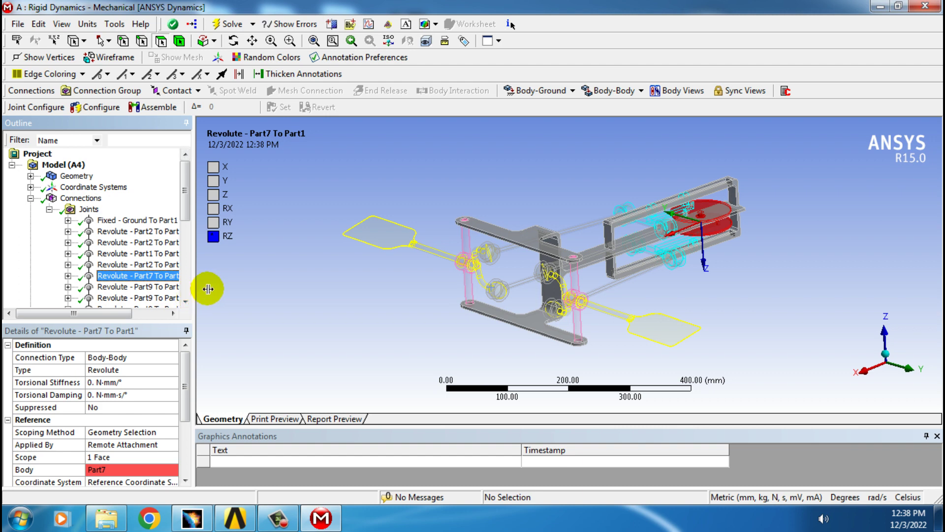
drag(209, 289, 209, 289)
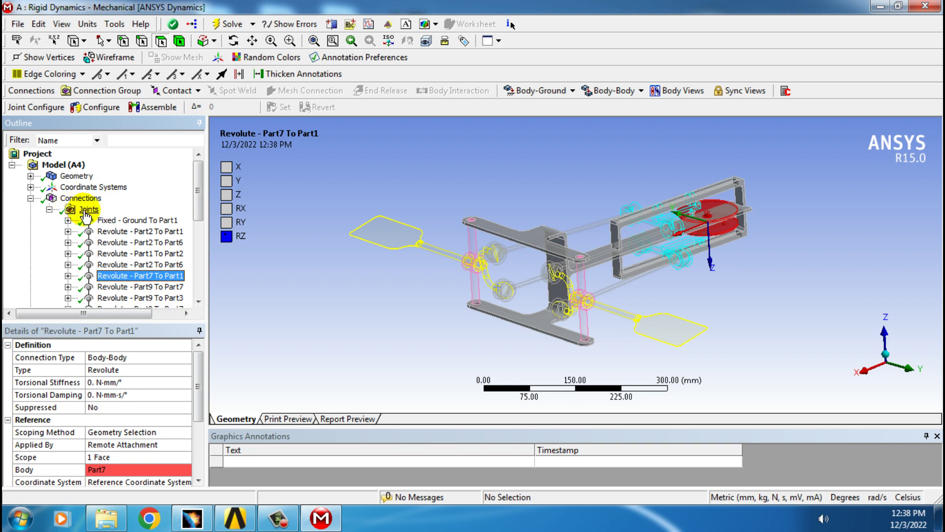
Add a joint load to the Transient analysis and scope it to the Revolute - Part7 To Part1 joint
click(50, 209)
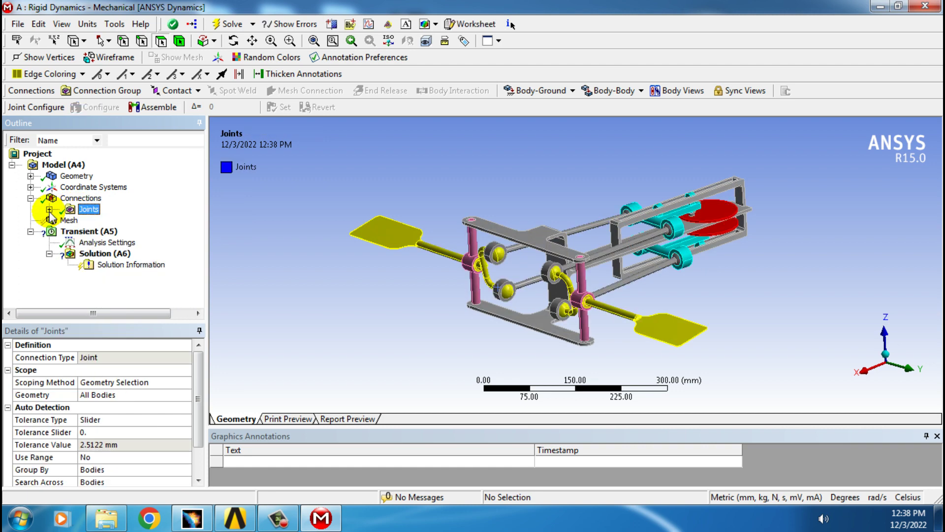
click(88, 231)
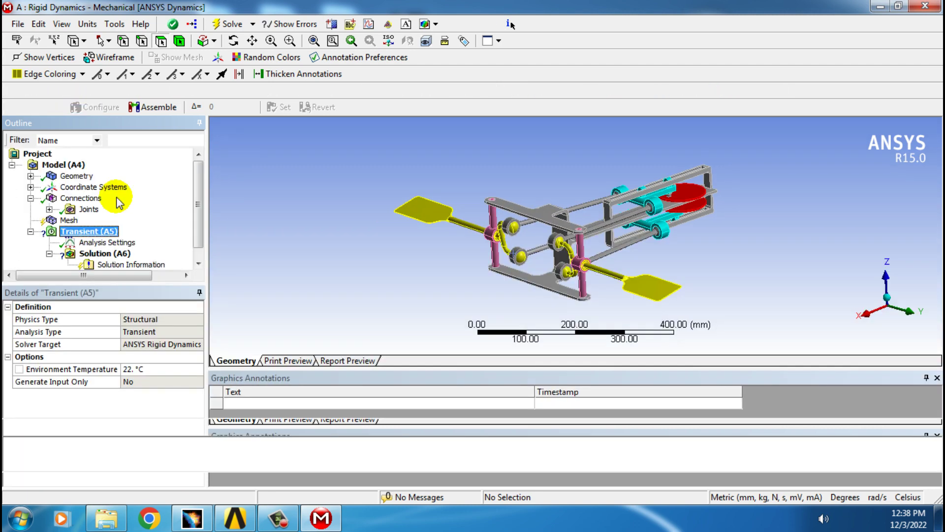
click(134, 91)
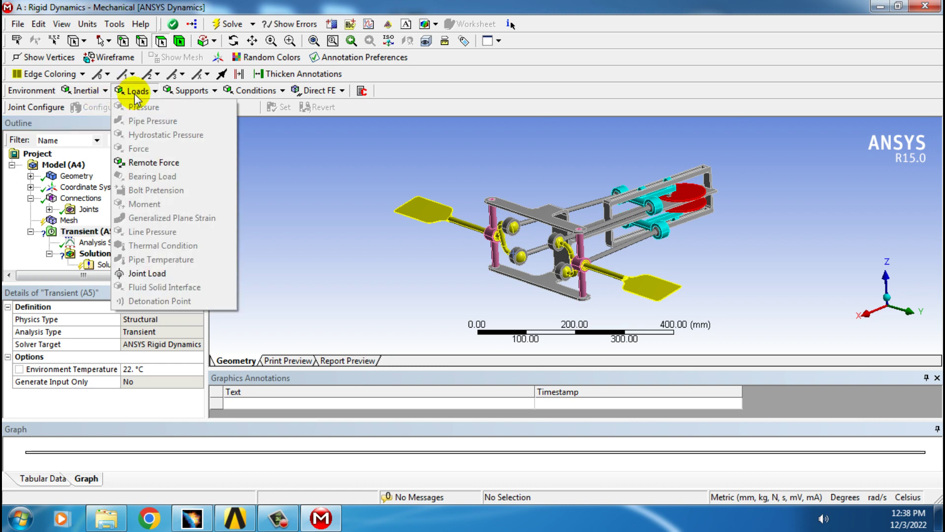
click(148, 274)
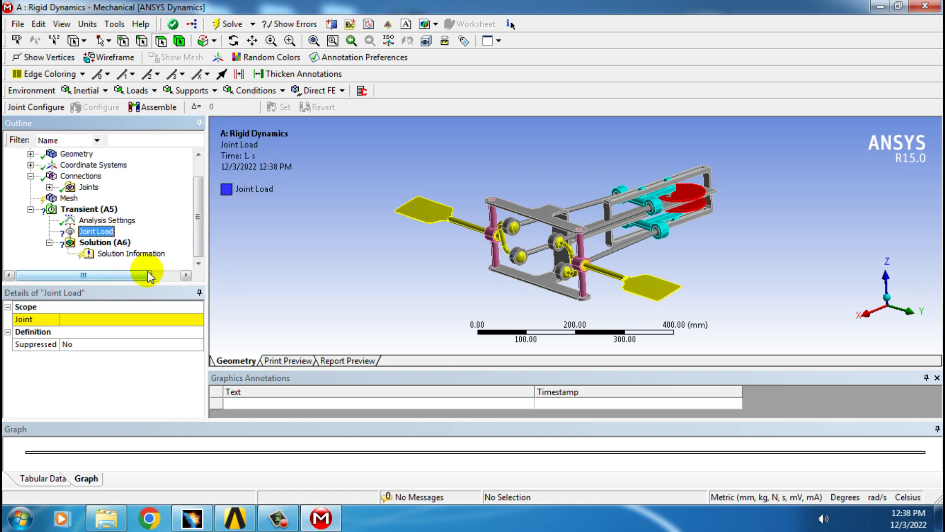
click(198, 321)
click(197, 320)
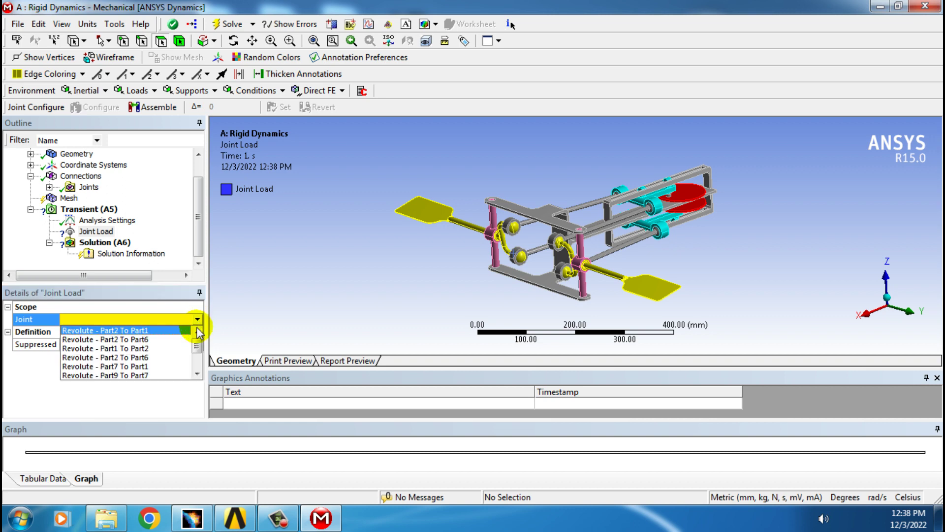
click(145, 366)
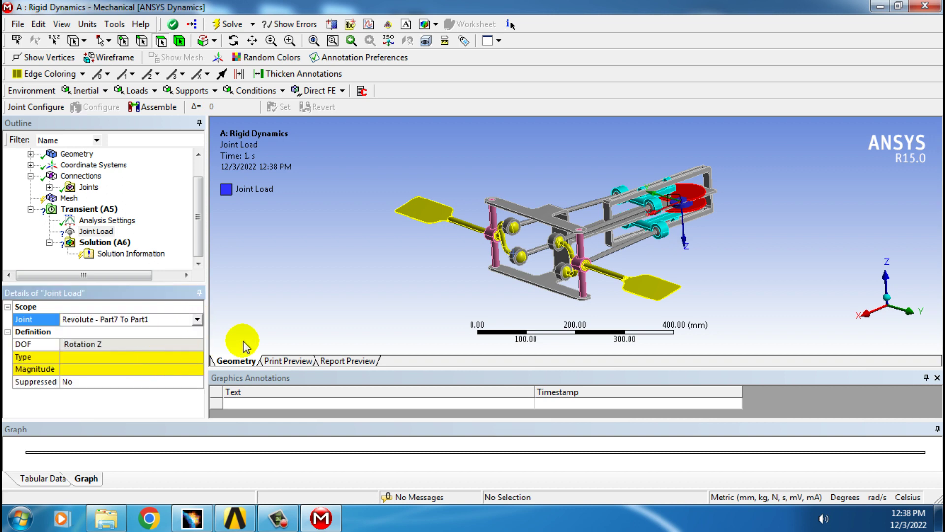
Define the joint load as a Rotation with its magnitude given as tabular data over time
mouse_move(577, 283)
middle_down()
mouse_move(562, 298)
mouse_move(558, 280)
mouse_move(566, 286)
middle_up()
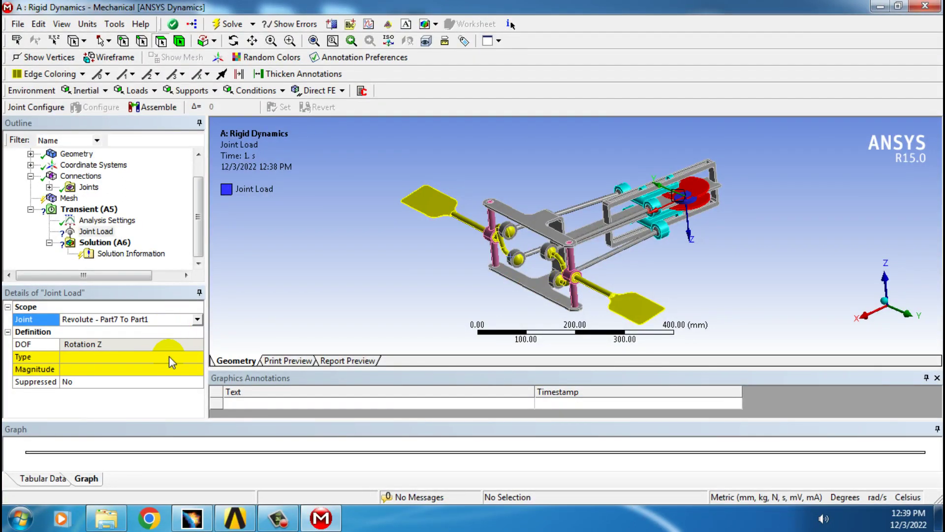
click(197, 357)
click(198, 359)
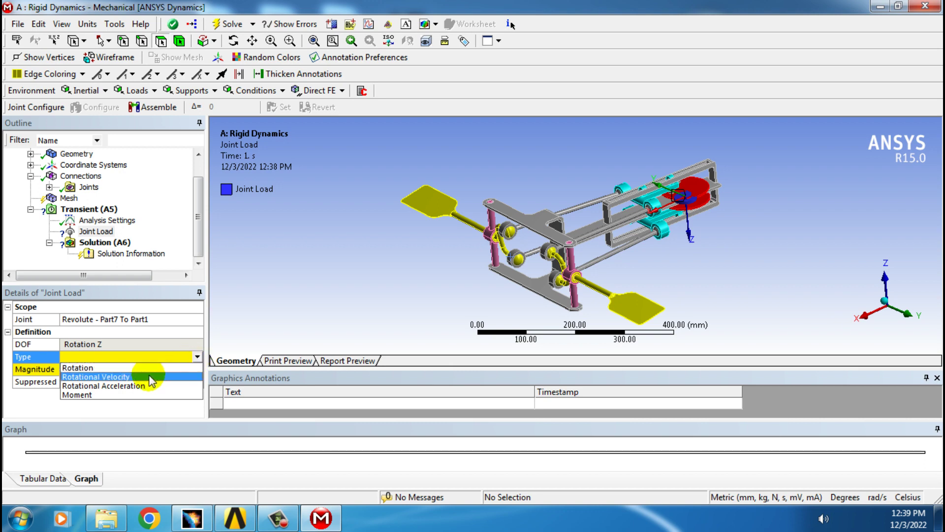
click(179, 369)
click(193, 369)
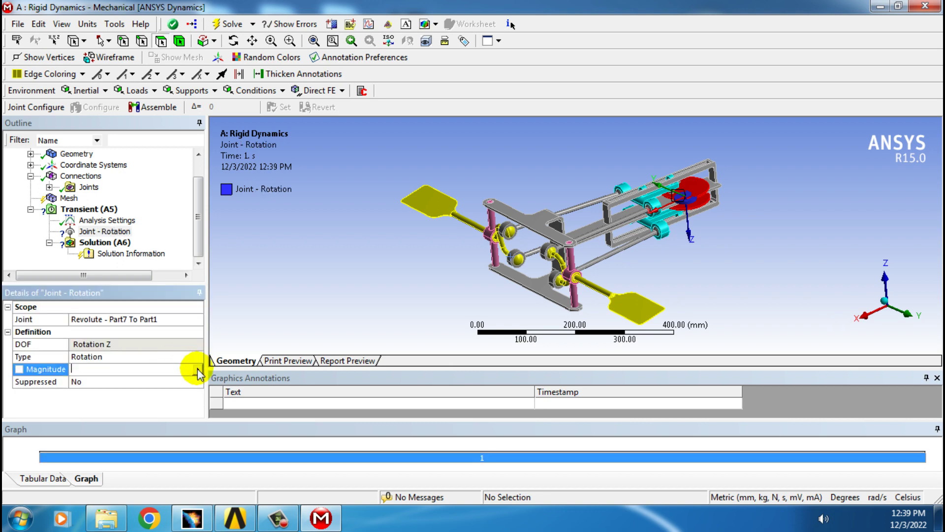
click(197, 369)
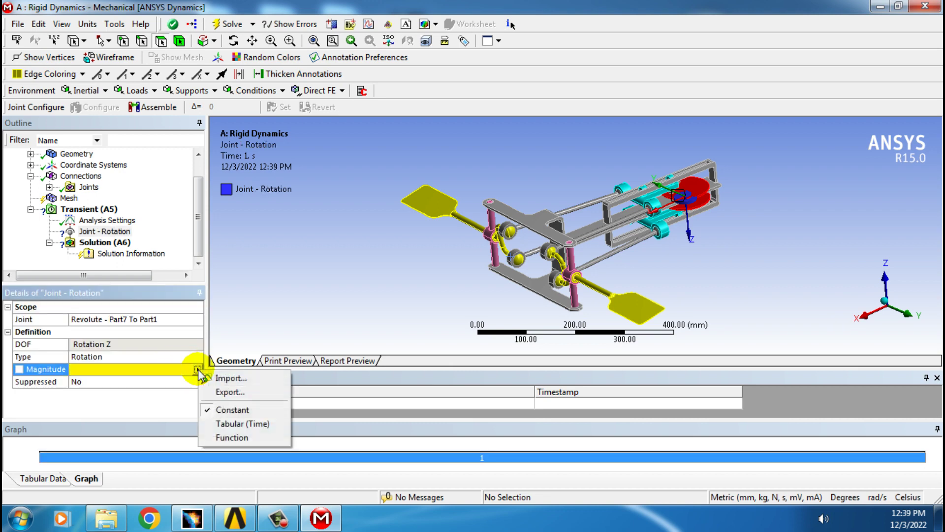
click(236, 424)
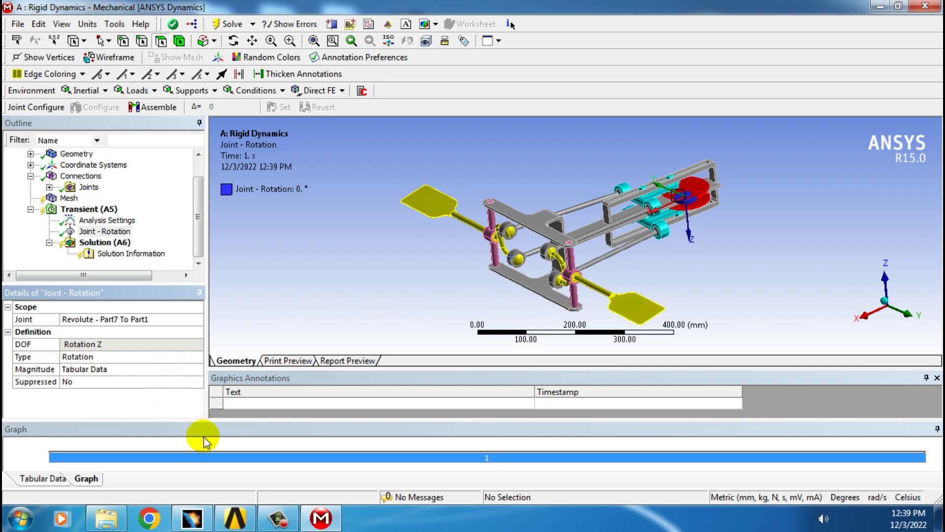
Set the joint rotation at 1 s to 720° in the load's time table
click(51, 480)
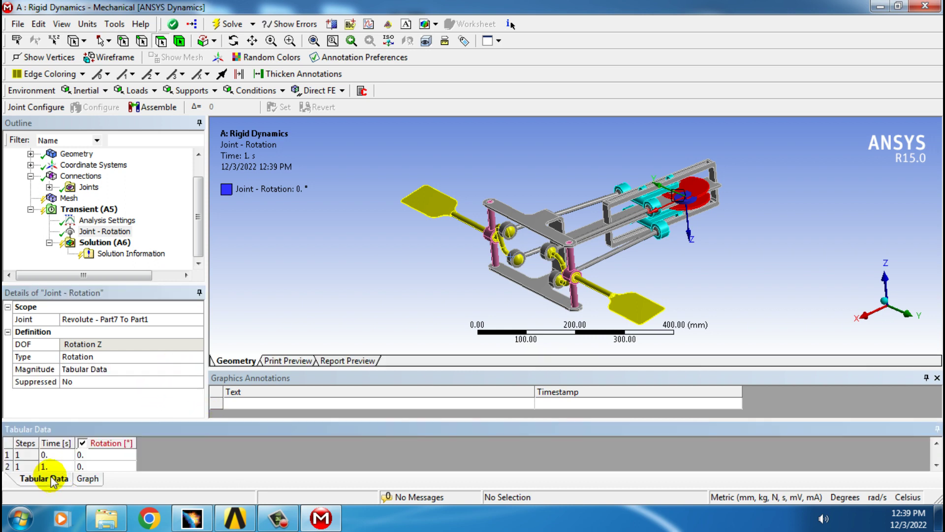
click(89, 466)
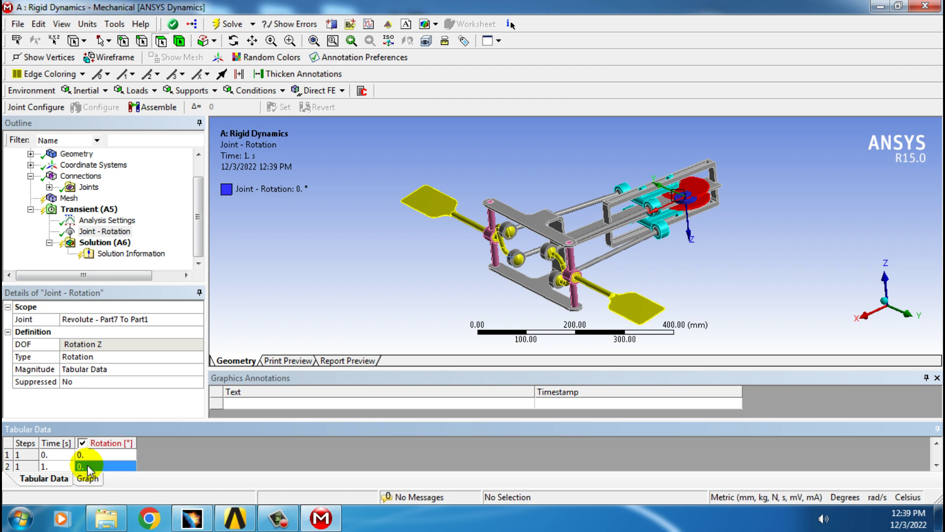
text(72)
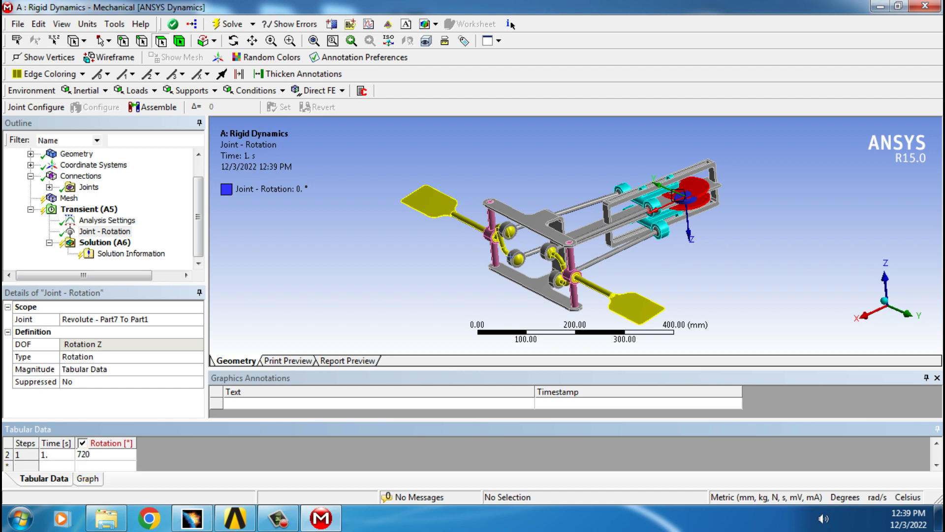
Add a Total Deformation result for all bodies to the solution
click(105, 243)
click(83, 92)
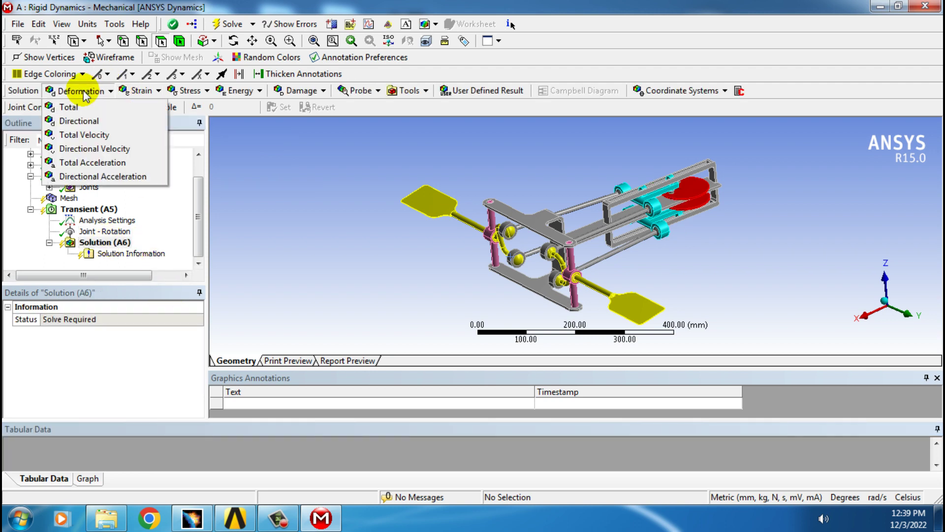
click(71, 107)
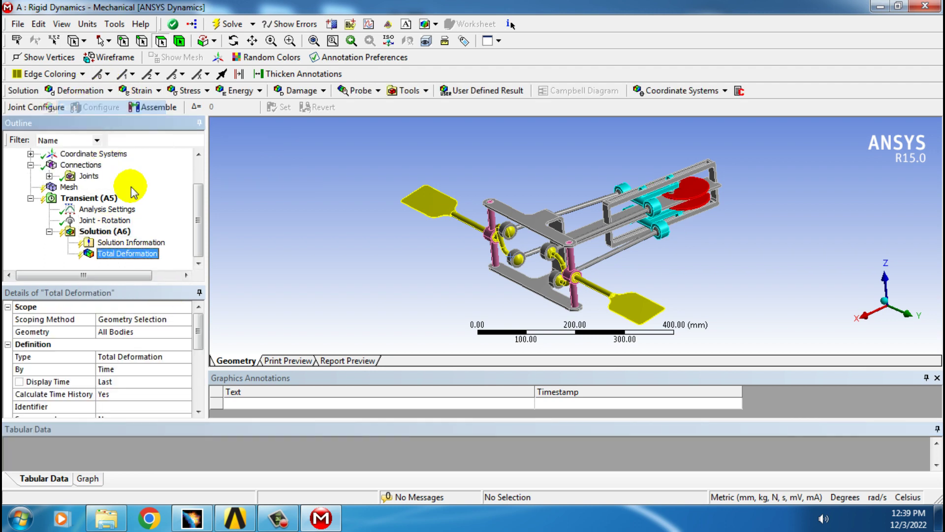
Generate the mesh for the mechanism
click(68, 190)
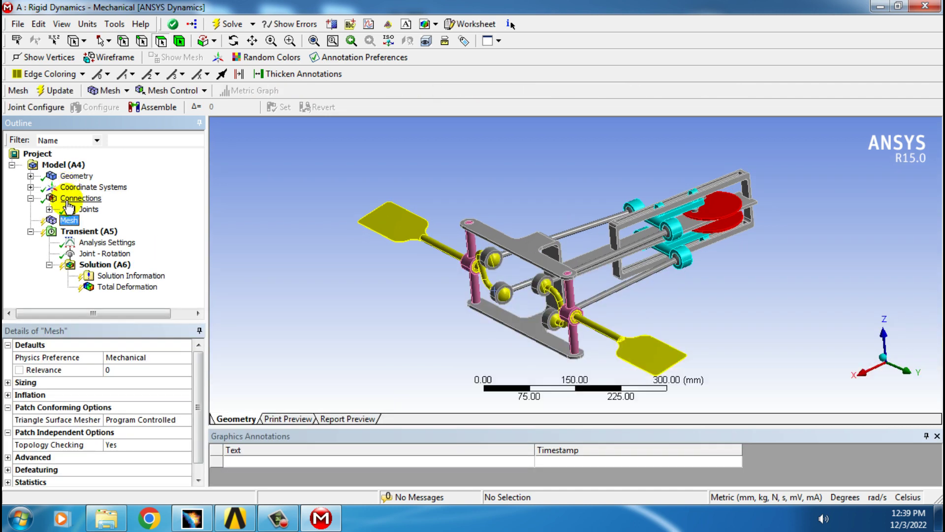
right_click(71, 224)
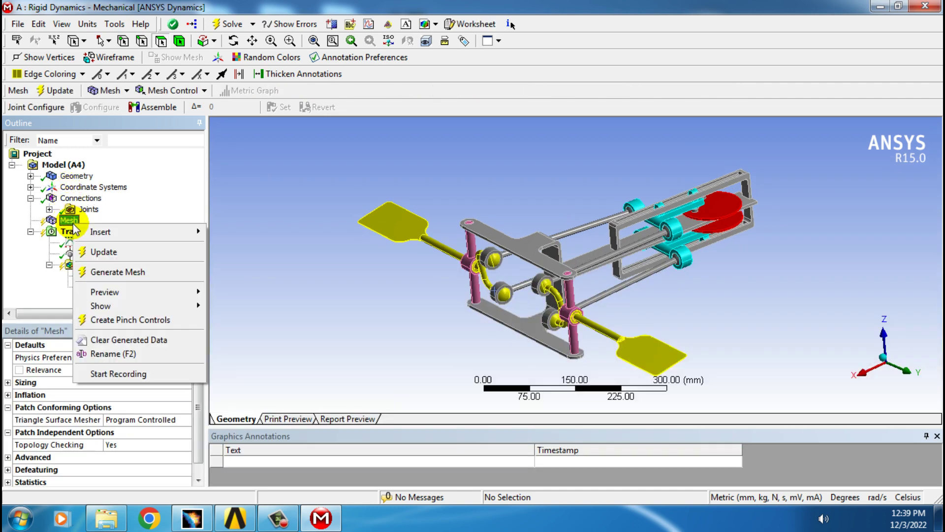
click(103, 274)
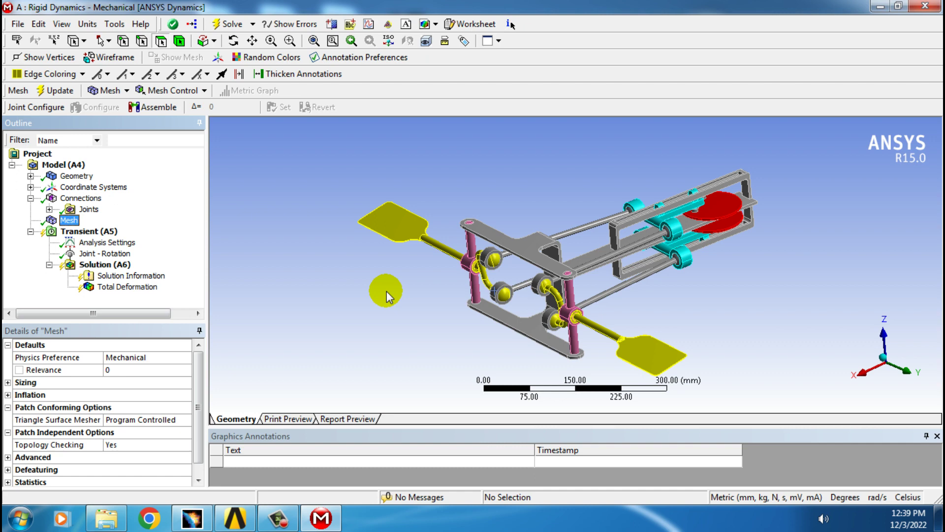
Solve the Transient analysis
click(84, 234)
right_click(85, 234)
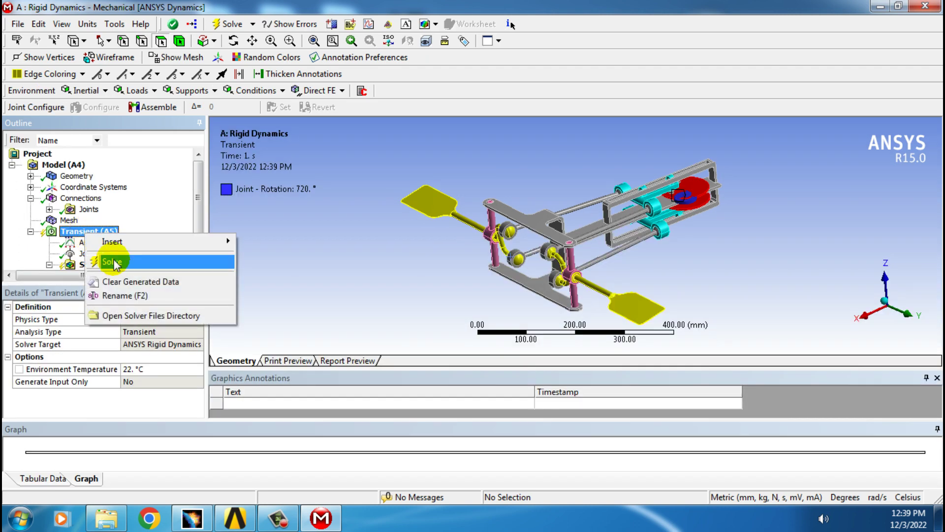
click(113, 262)
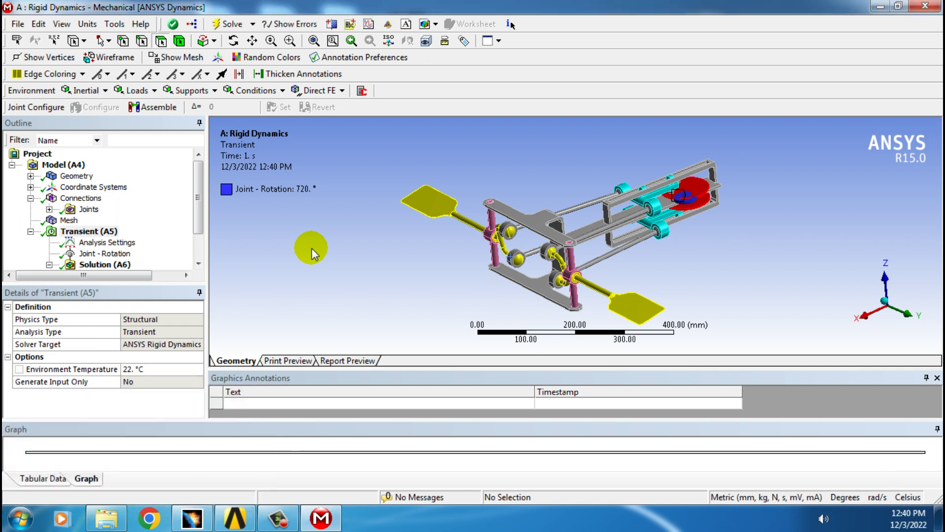
click(86, 477)
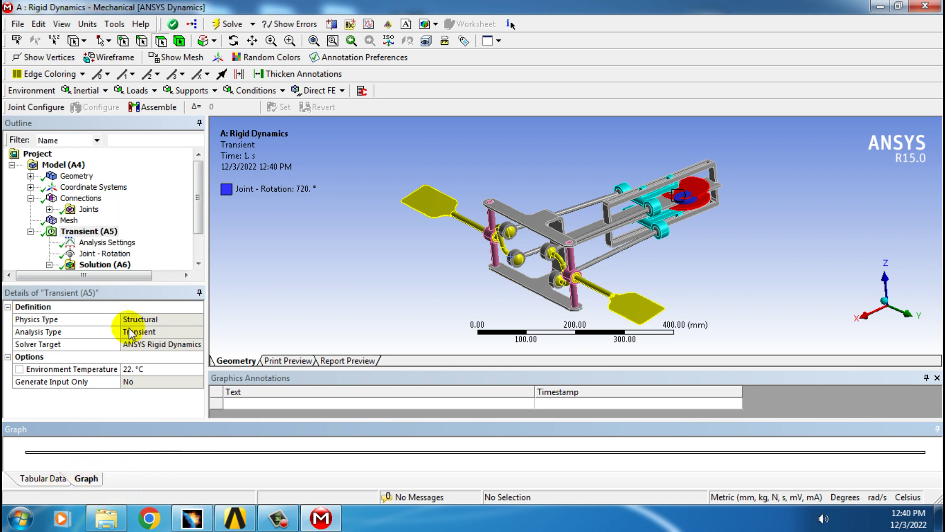
Display the Total Deformation result and close the graphics annotations list to enlarge the model view
click(196, 257)
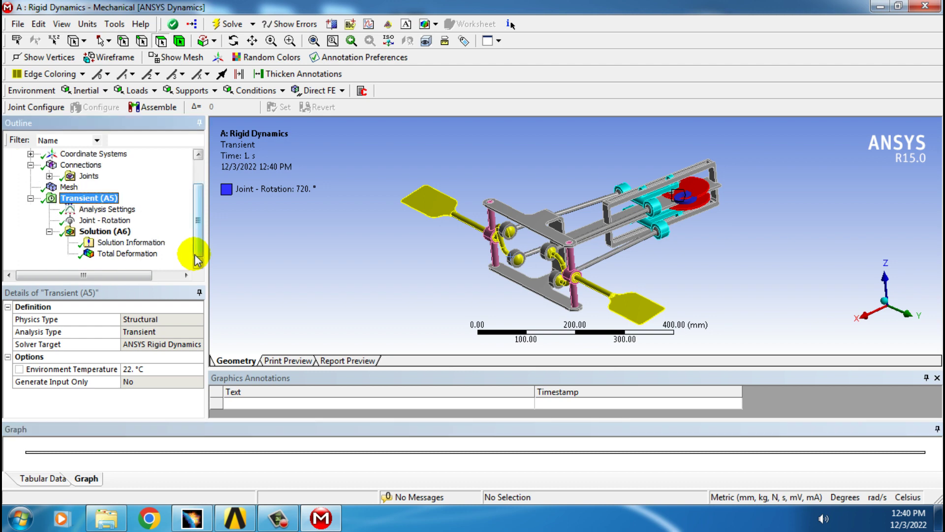
click(127, 253)
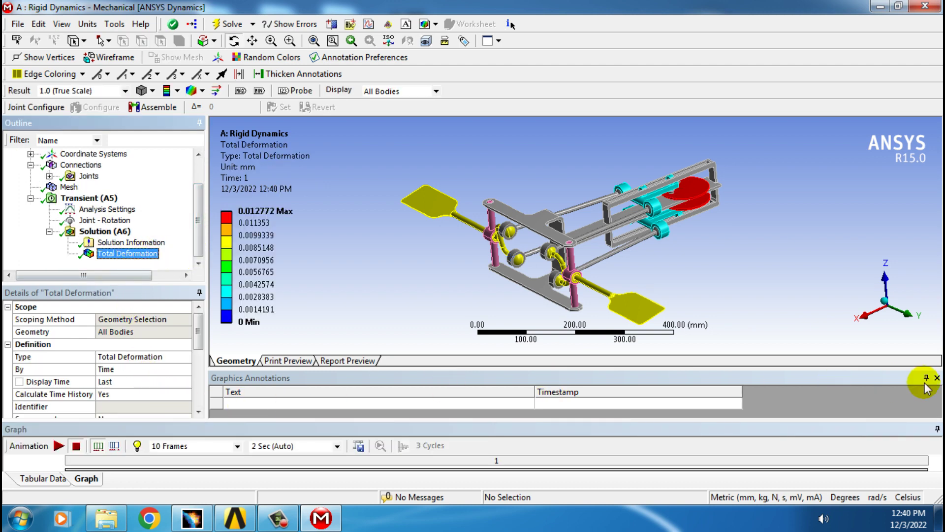
click(937, 378)
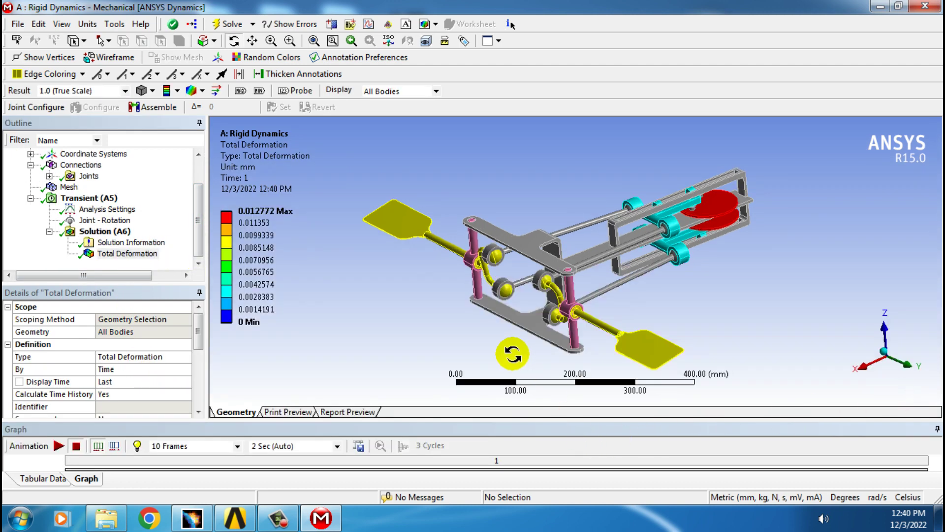
middle_drag(512, 354, 501, 316)
scroll(502, 316, up, 1)
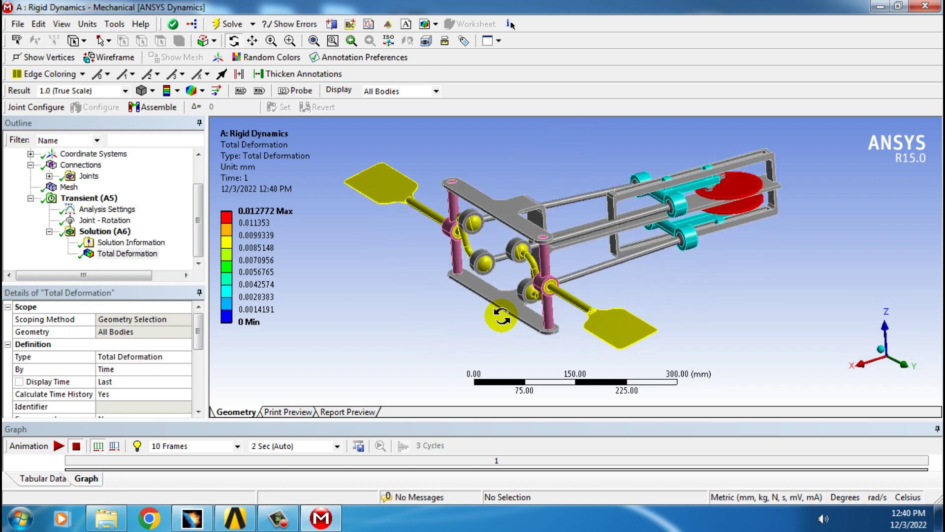
Set the result animation to 100 frames over 10 seconds and play it
click(238, 447)
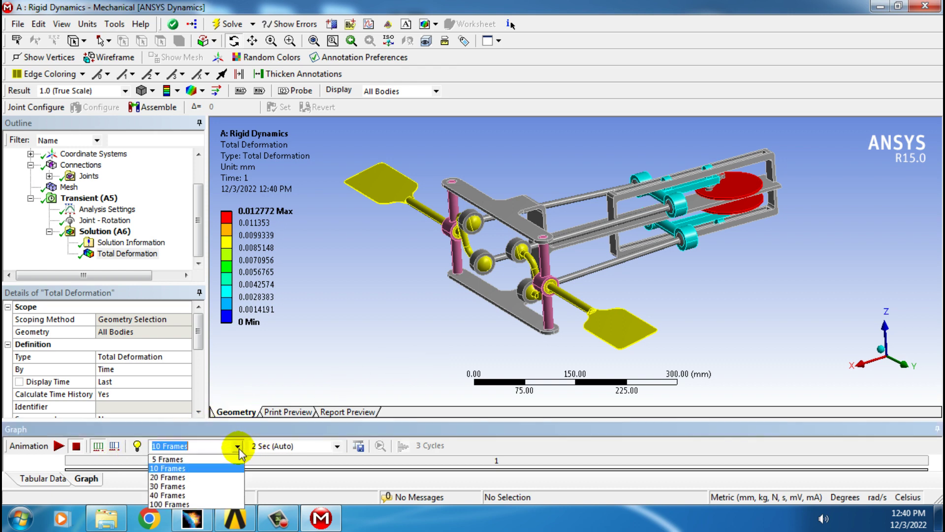
click(186, 503)
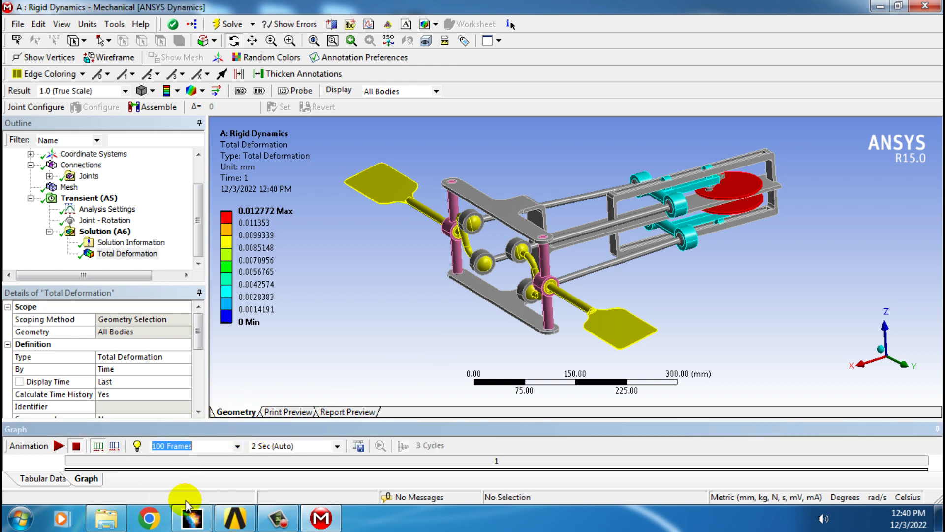
click(339, 447)
click(291, 480)
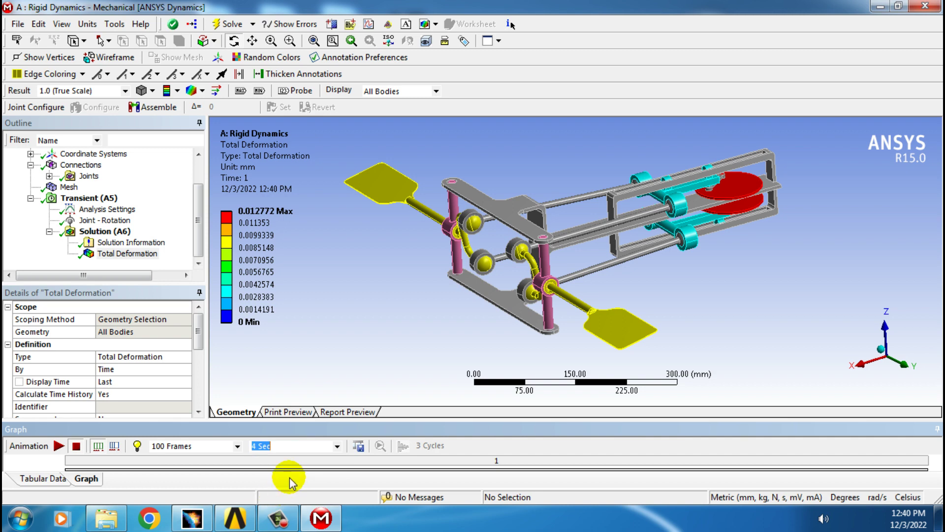
click(337, 447)
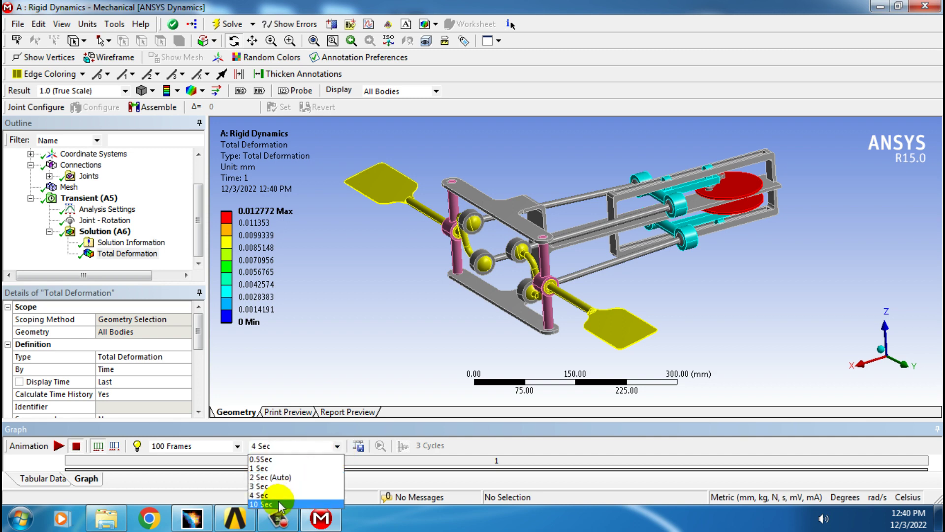
click(279, 504)
click(60, 446)
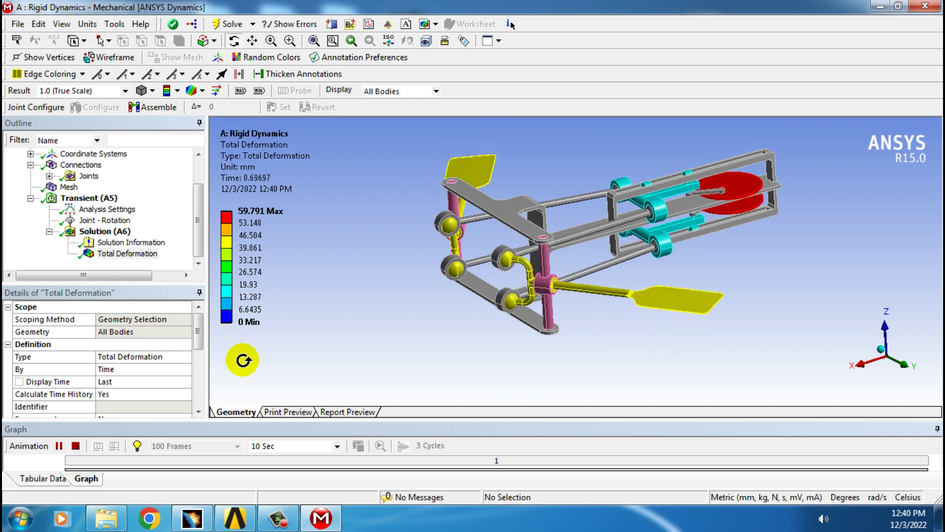
Speed up the running animation by setting its duration to 4 seconds
click(342, 446)
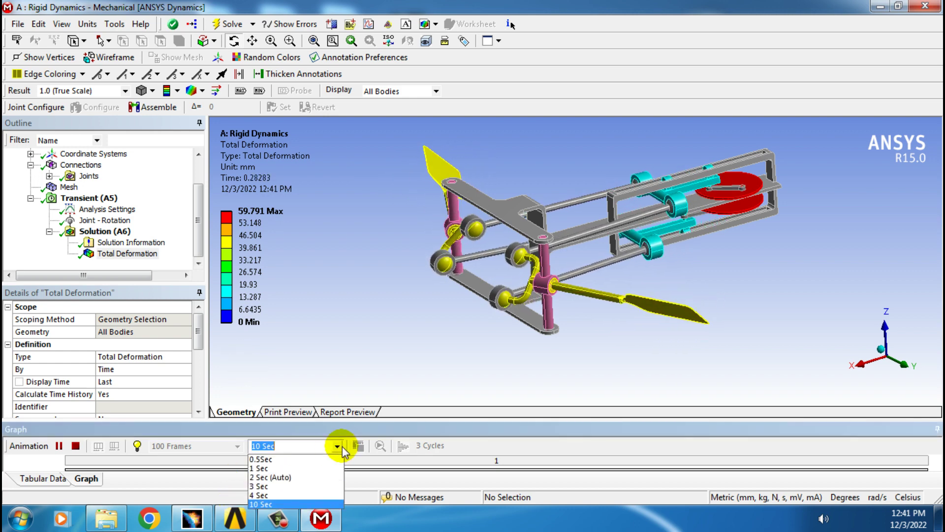
click(261, 494)
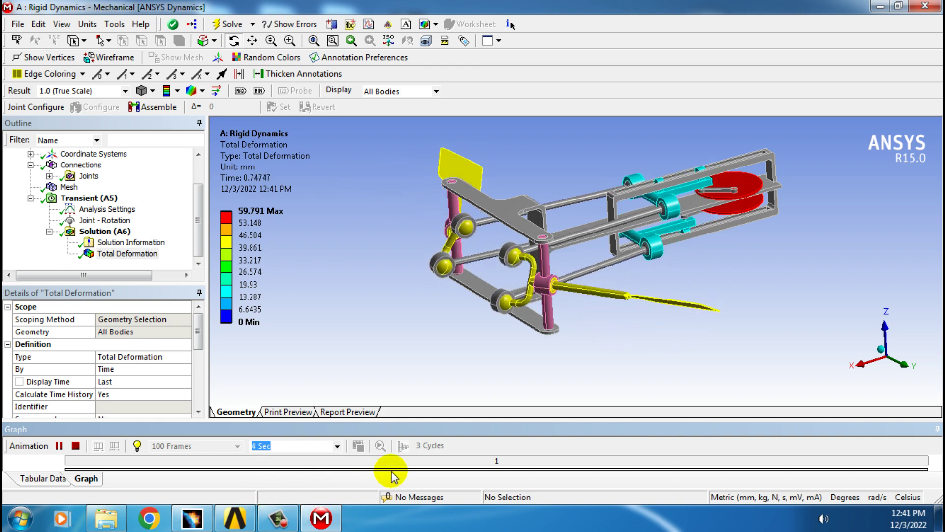